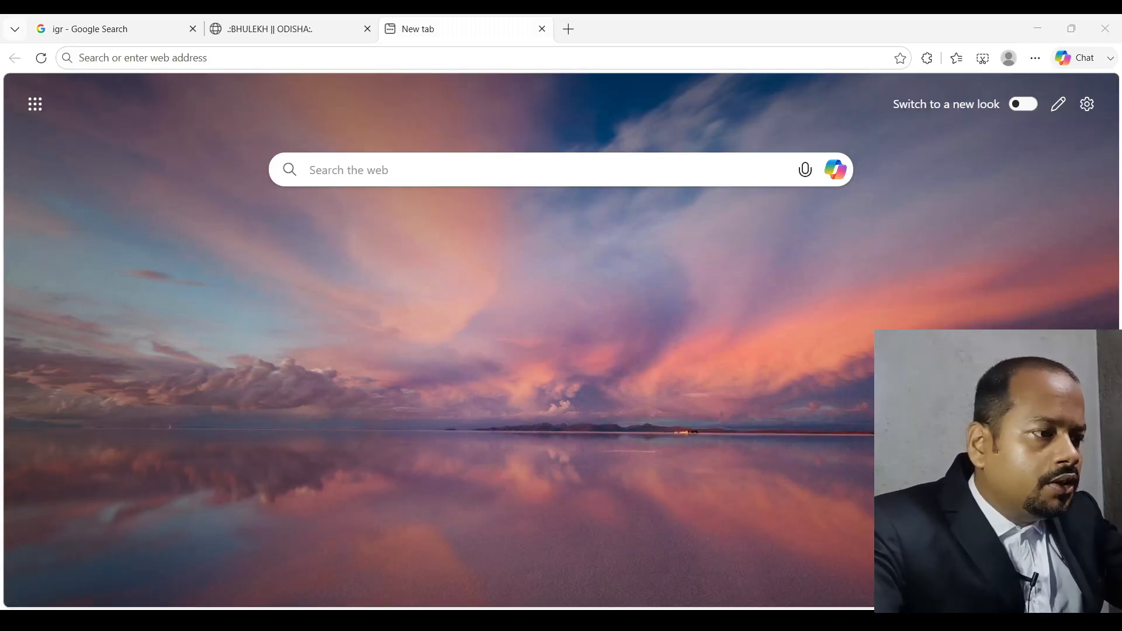
Switch back to the 'igr - Google Search' results tab in Edge
{"action": "left_click", "coordinate": [64, 26]}
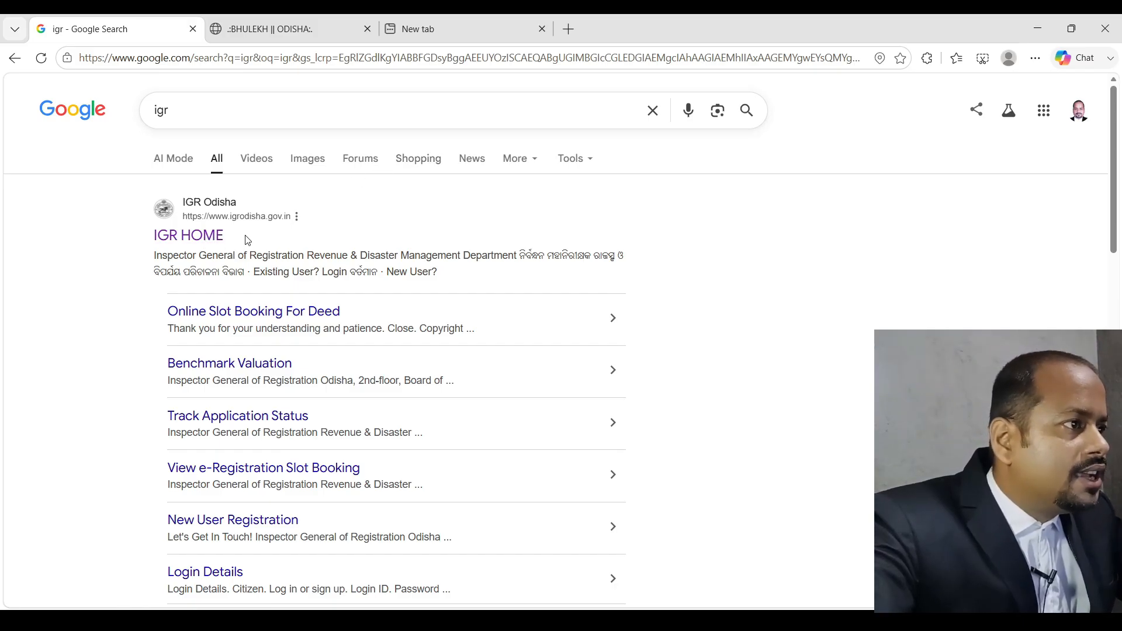
Open the IGR HOME result at igrodisha.gov.in
{"action": "left_click", "coordinate": [216, 245]}
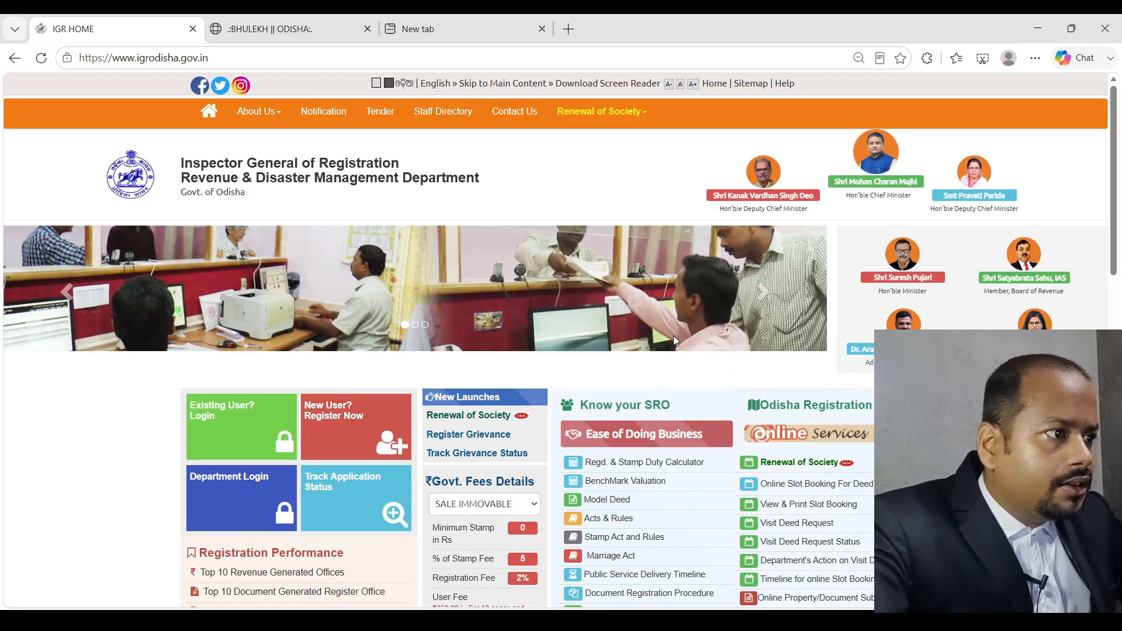
Open the 'Existing User? Login' page, retrying and reloading until the Citizen login form appears
{"action": "scroll", "coordinate": [309, 390], "scroll_direction": "down", "scroll_amount": 3}
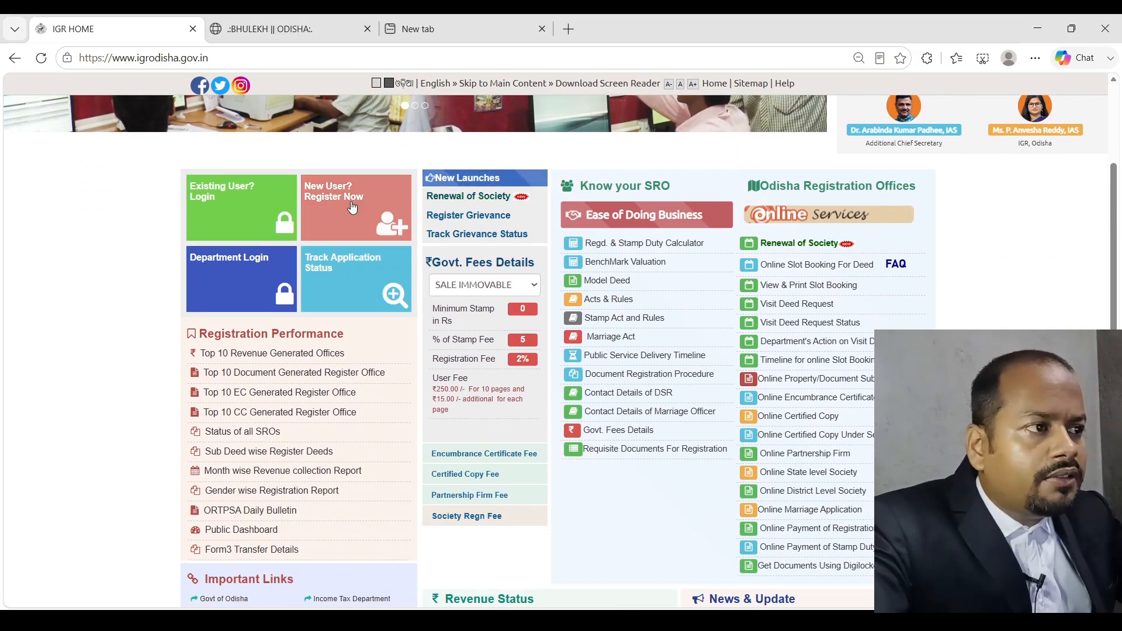
{"action": "scroll", "coordinate": [403, 285], "scroll_direction": "up", "scroll_amount": 1}
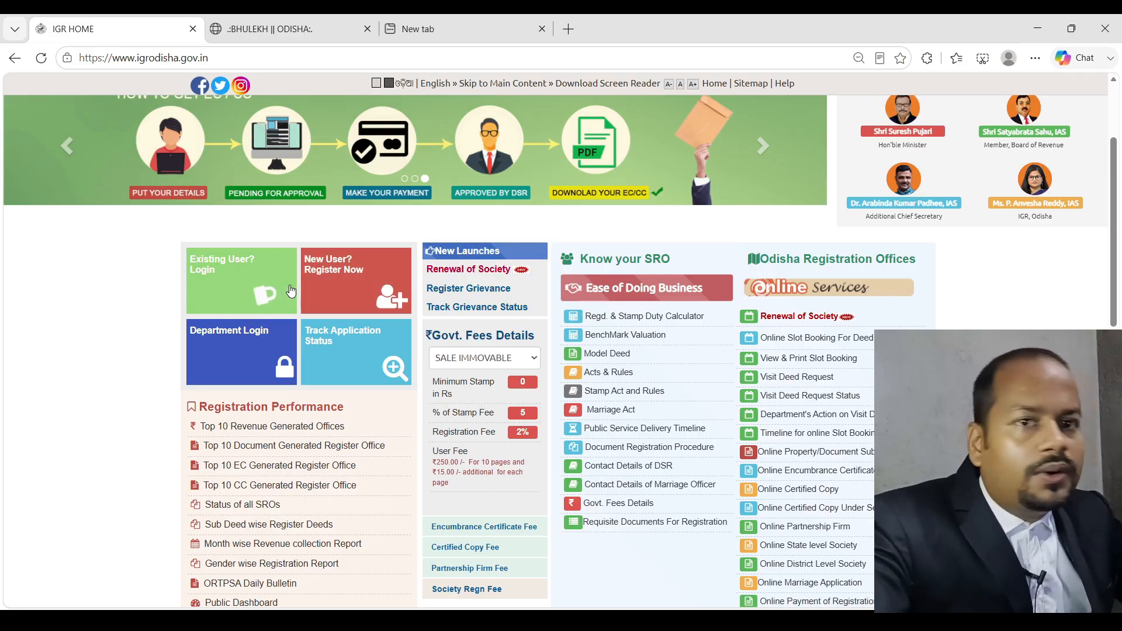
{"action": "left_click", "coordinate": [264, 287]}
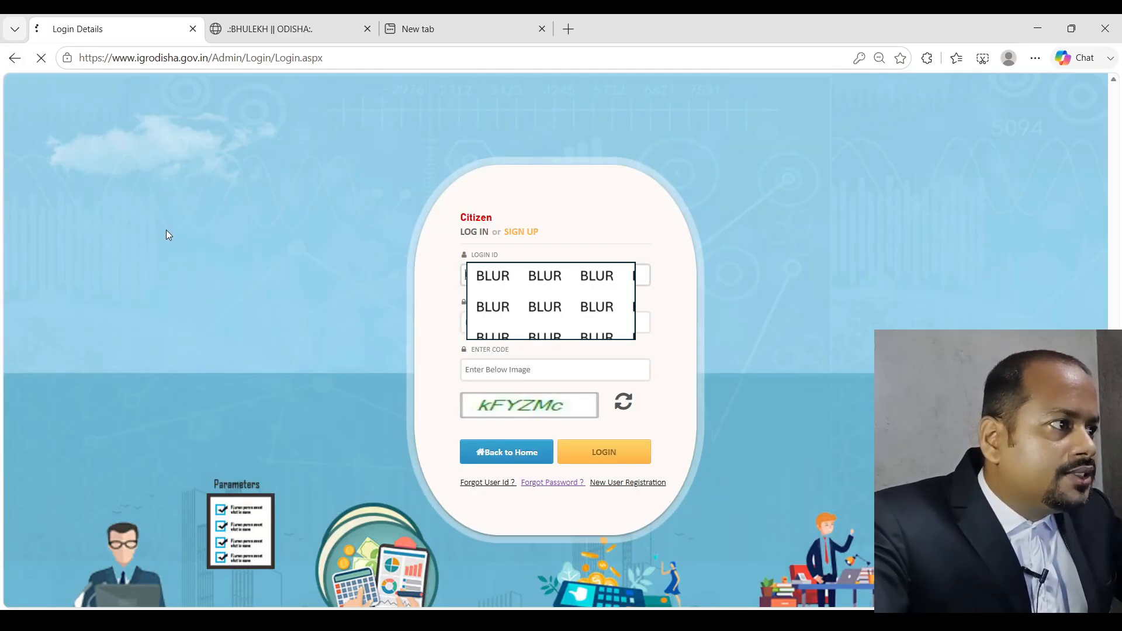
{"action": "left_click", "coordinate": [4, 60]}
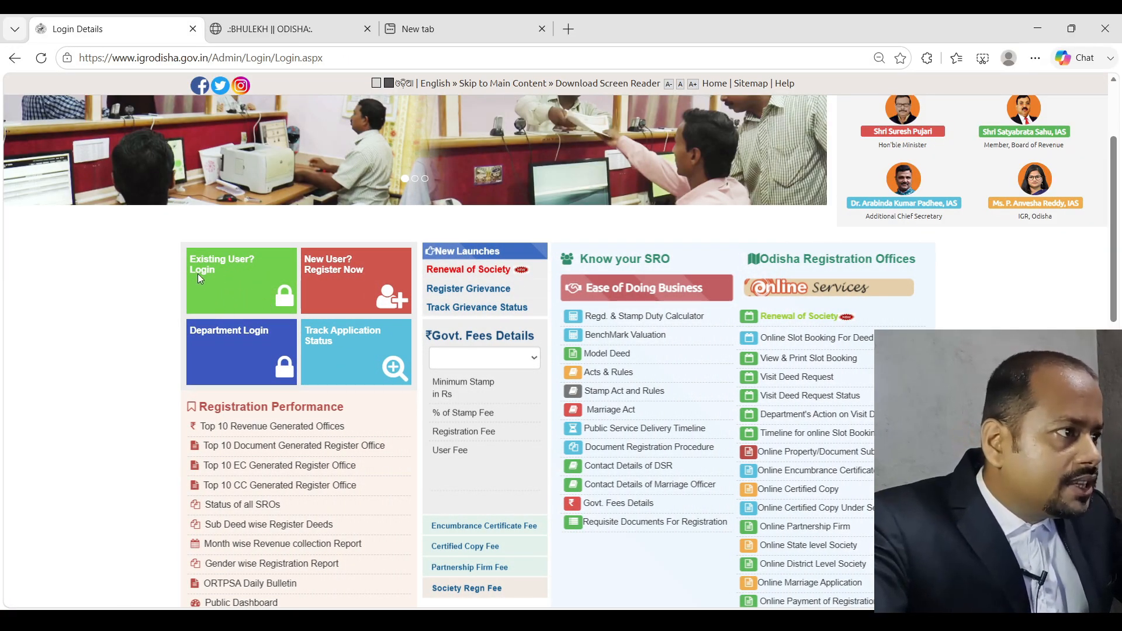
{"action": "left_click", "coordinate": [195, 272]}
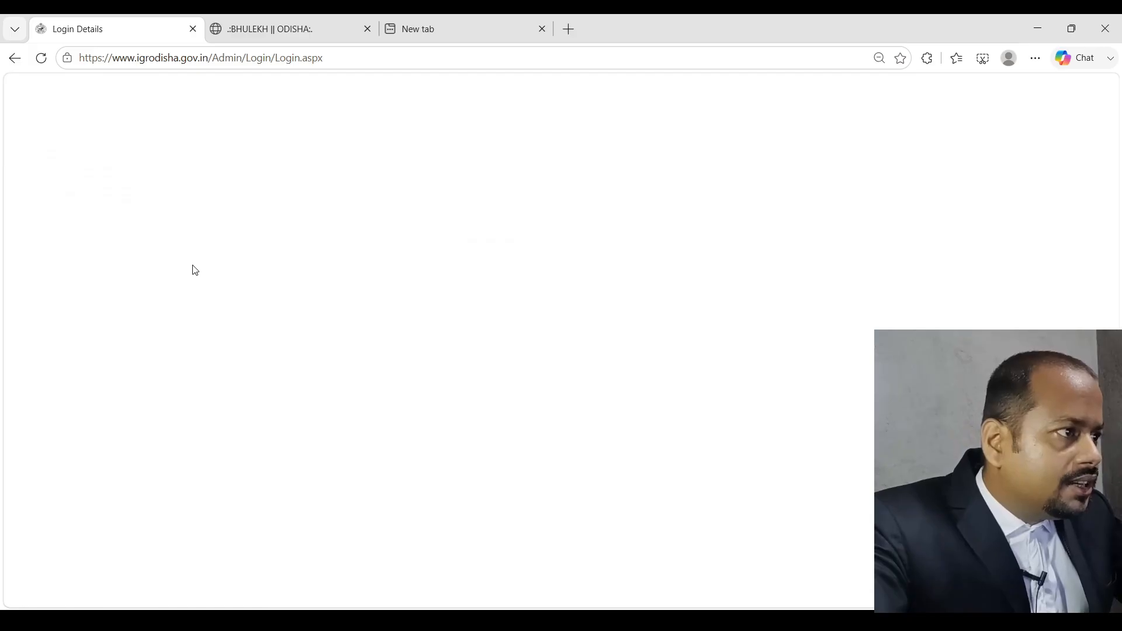
{"action": "left_click", "coordinate": [14, 58]}
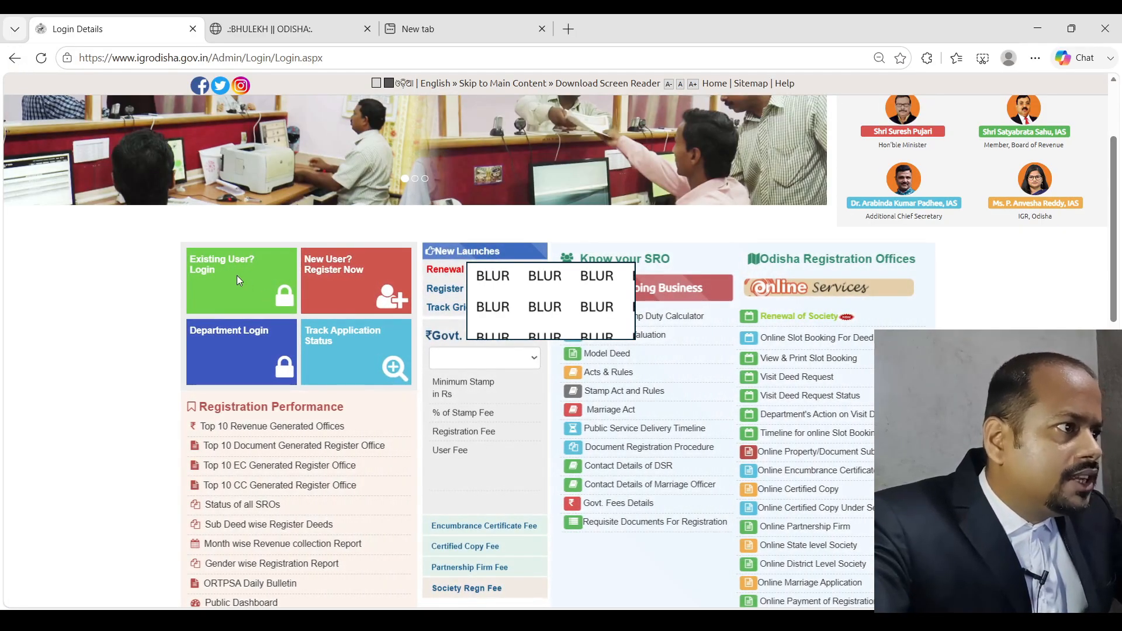
{"action": "left_click", "coordinate": [237, 277]}
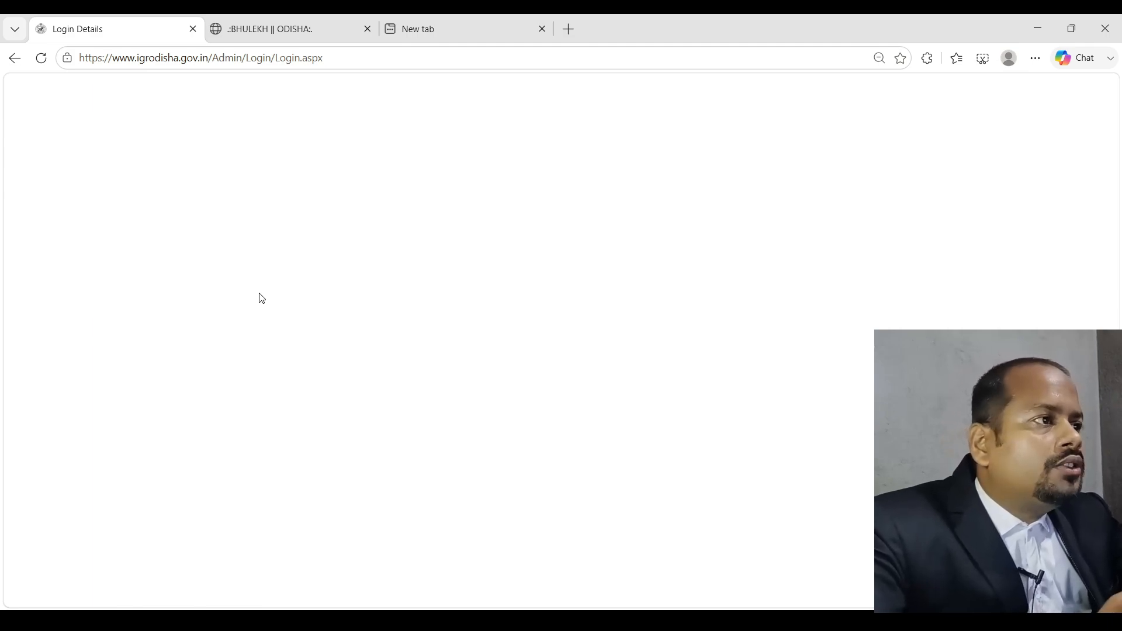
{"action": "left_click", "coordinate": [41, 57]}
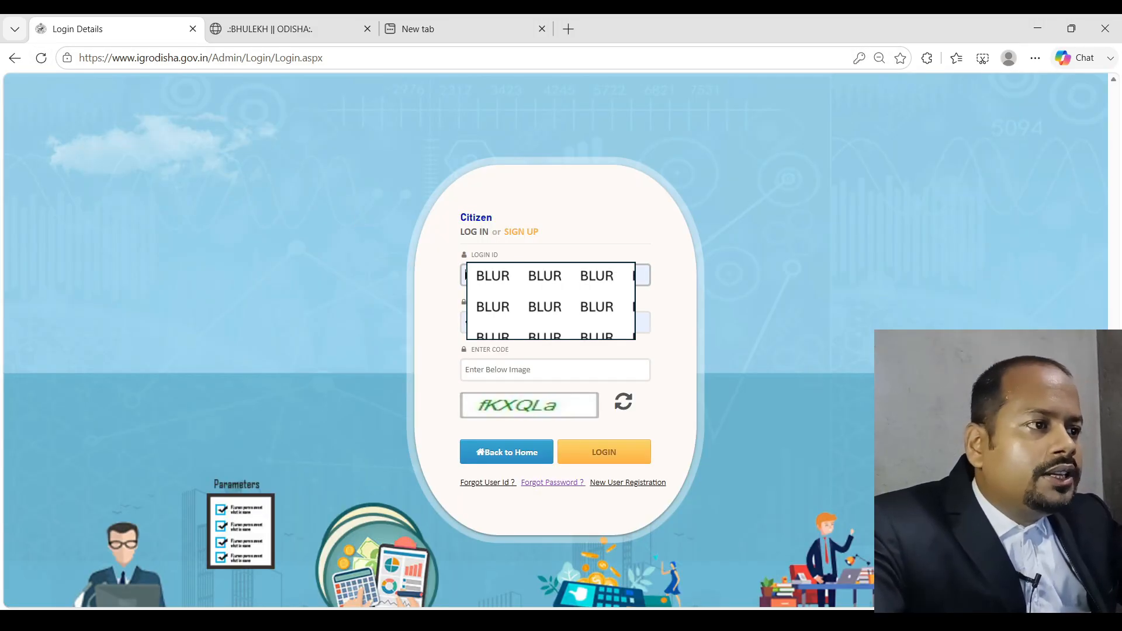
Enter the image verification code and submit the citizen login
{"action": "left_click", "coordinate": [515, 372]}
{"action": "type", "text": "f"}
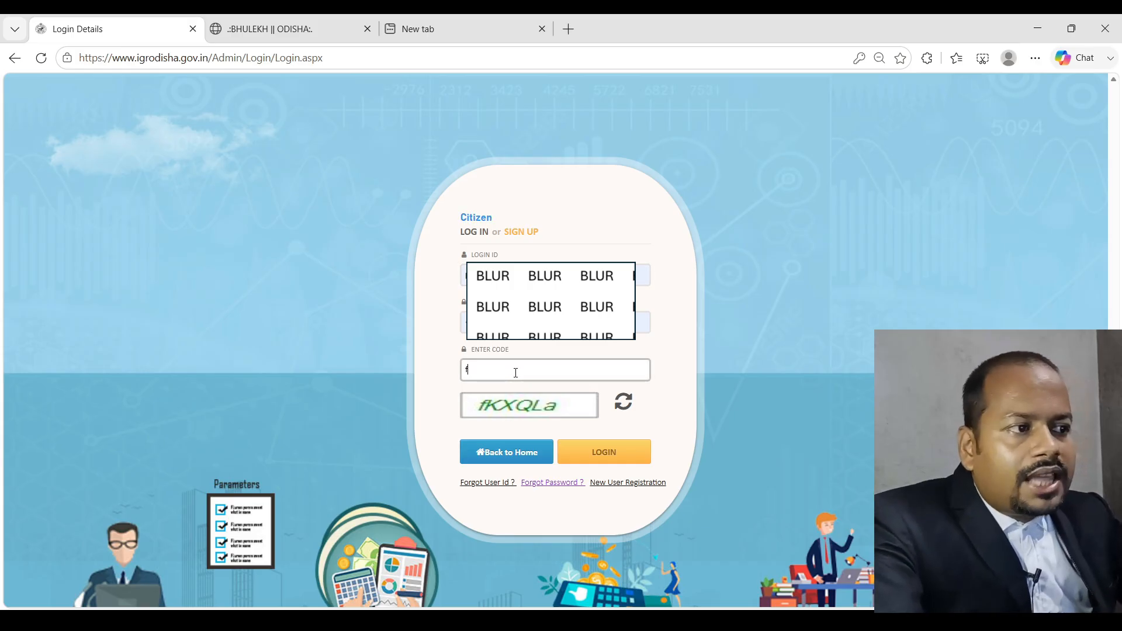
{"action": "type", "text": "KX"}
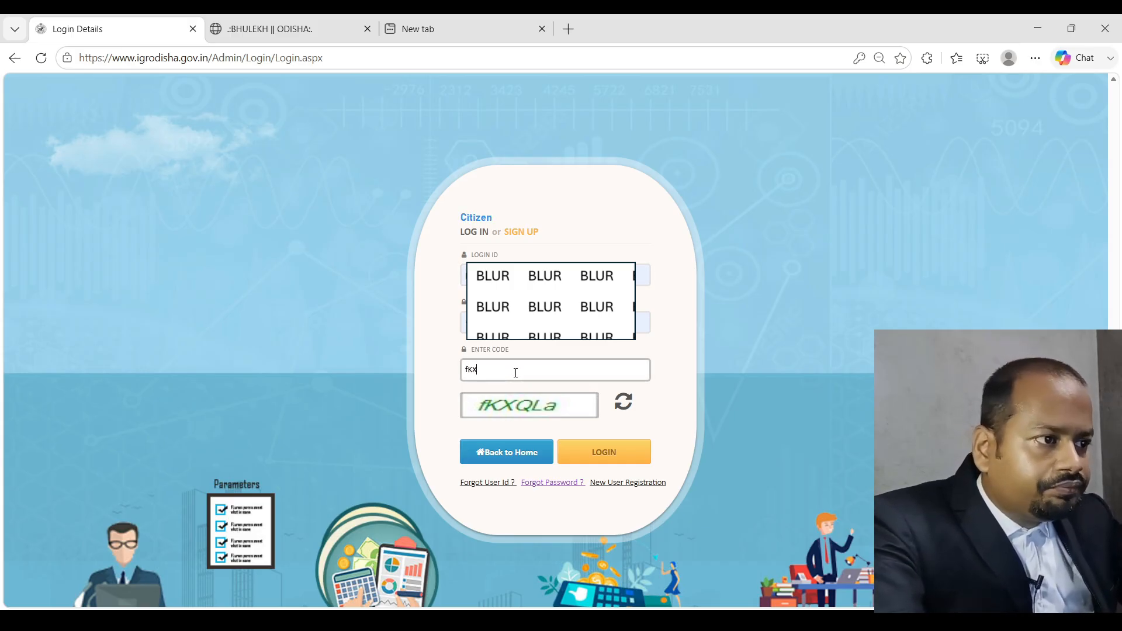
{"action": "type", "text": "QLa"}
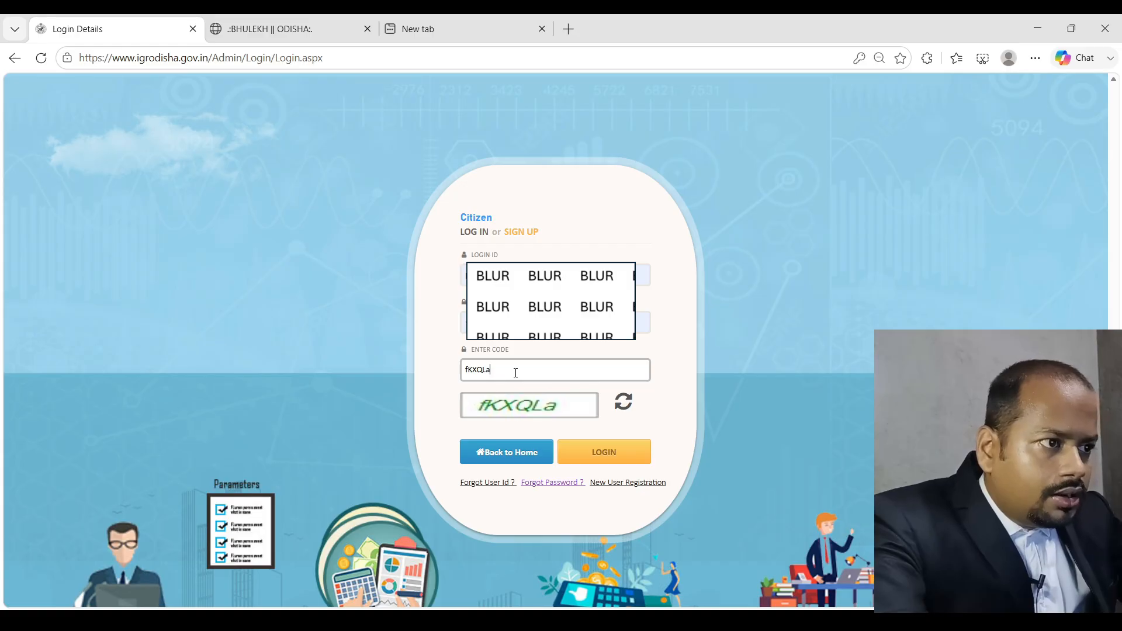
{"action": "left_click", "coordinate": [593, 455]}
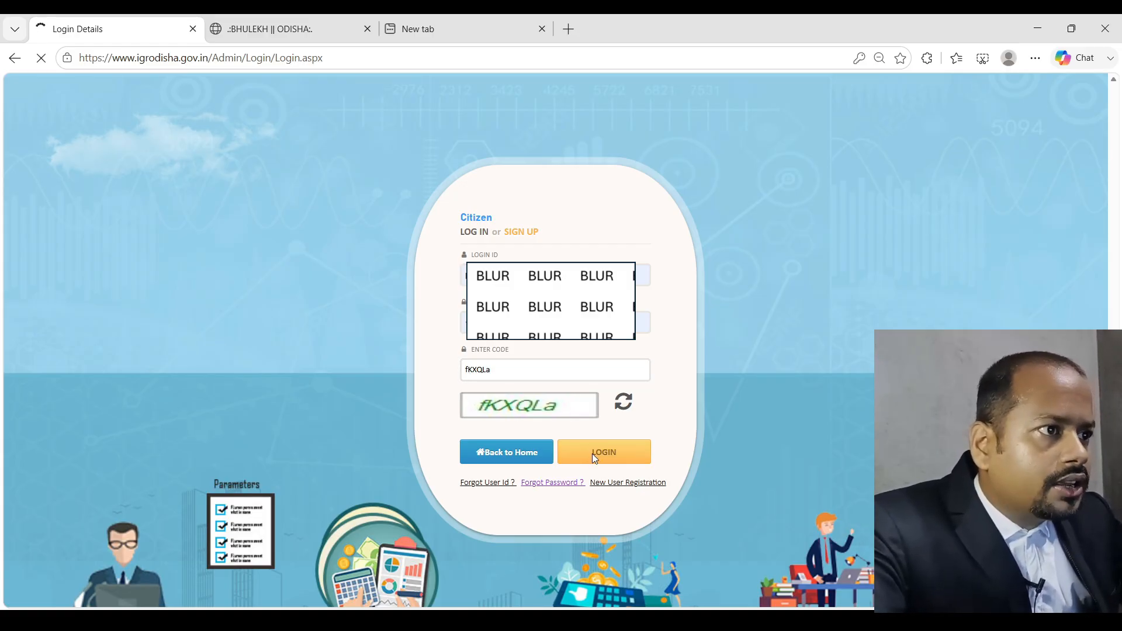
Enter the one-time password and validate it to reach the citizen dashboard
{"action": "left_click", "coordinate": [567, 261]}
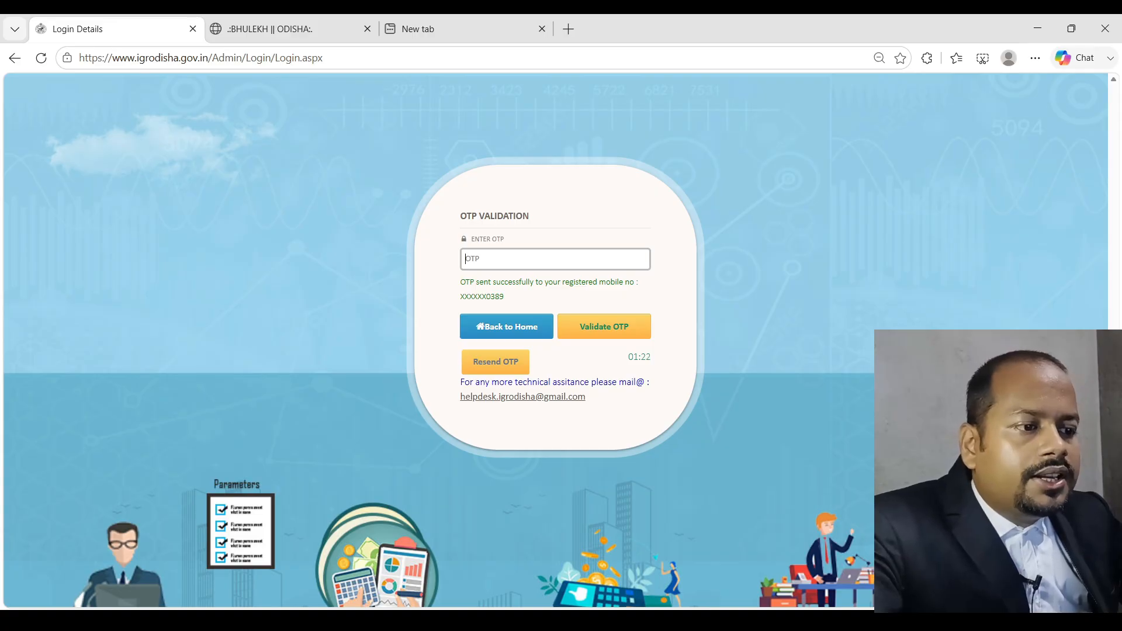
{"action": "left_click", "coordinate": [724, 619]}
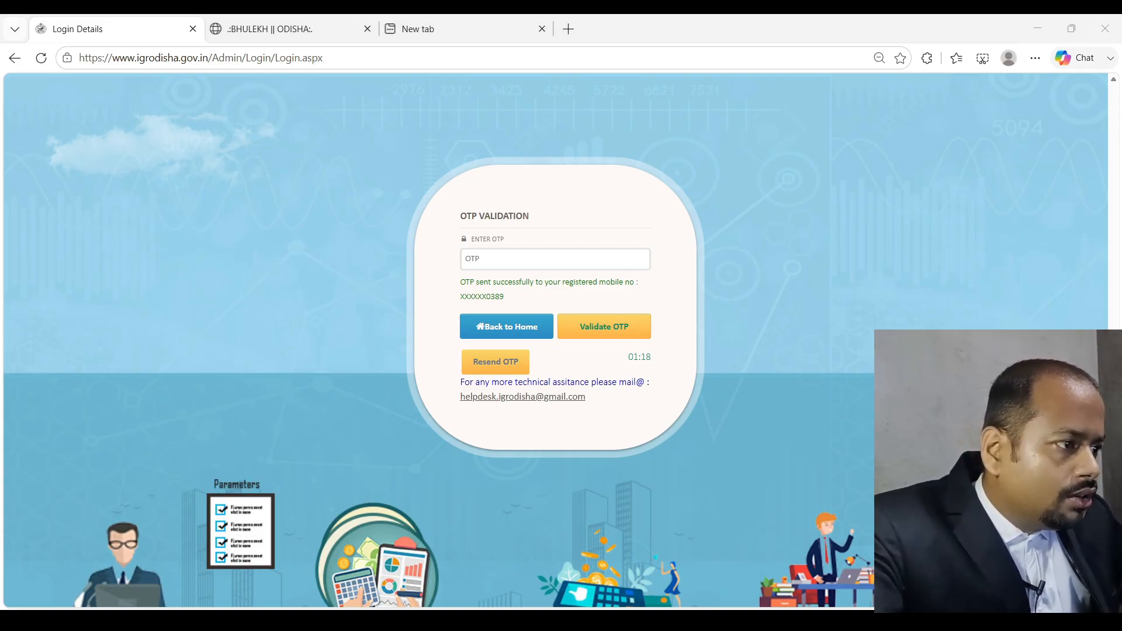
{"action": "left_click", "coordinate": [701, 175]}
{"action": "left_click", "coordinate": [559, 263]}
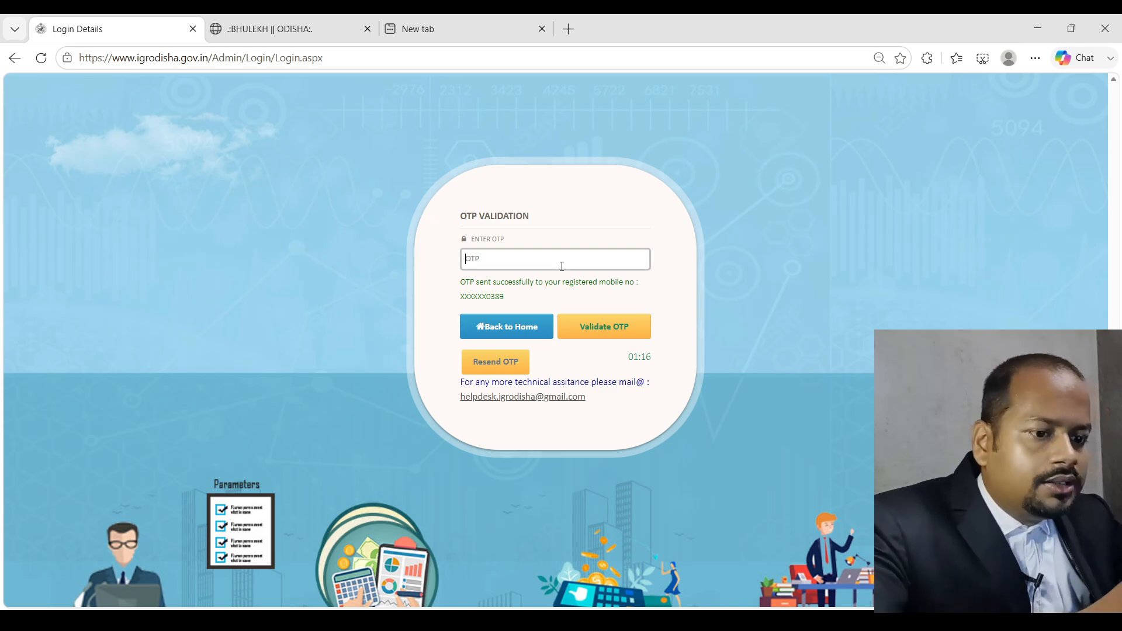
{"action": "type", "text": "••••••"}
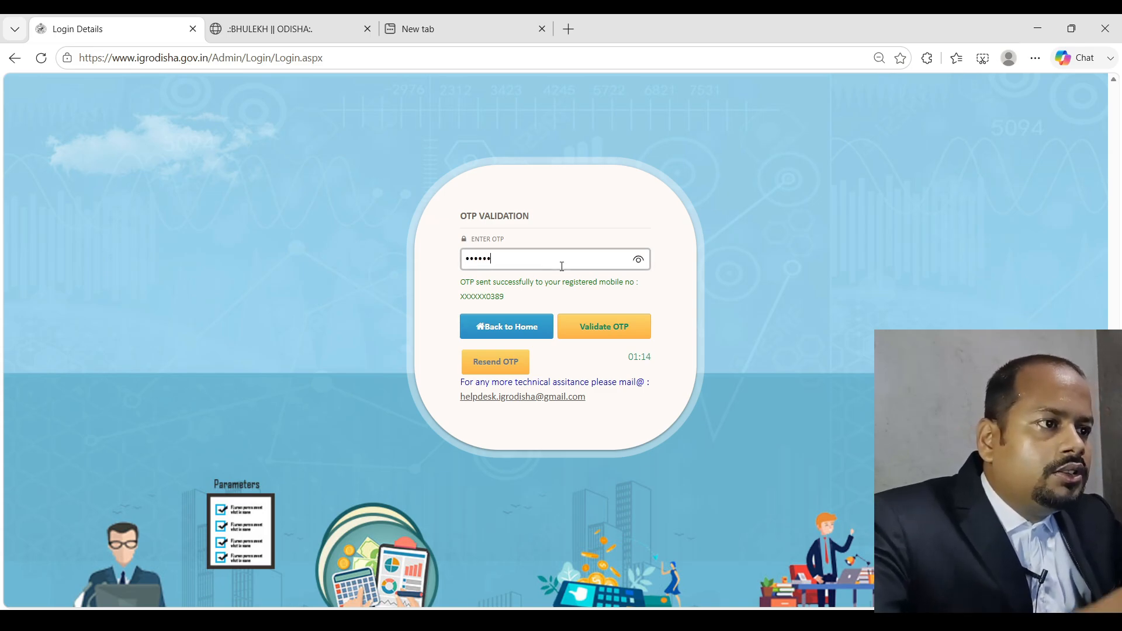
{"action": "left_click", "coordinate": [595, 326]}
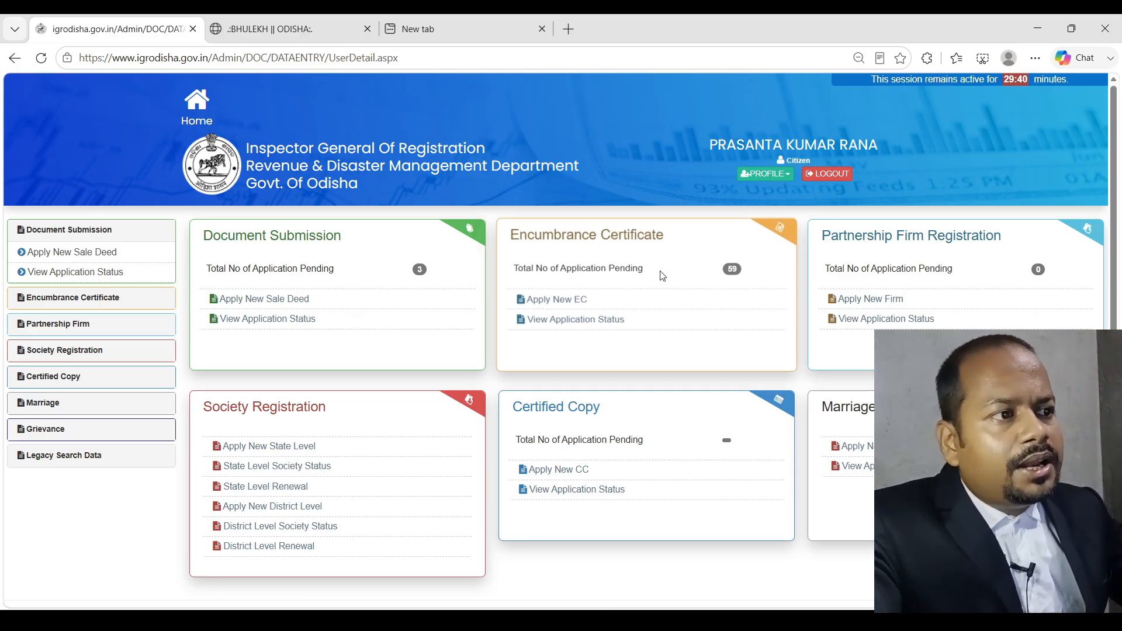
Start a new Encumbrance Certificate application, dismiss the mobile-number alert, then go to the Bhulekh tab
{"action": "left_click", "coordinate": [76, 299]}
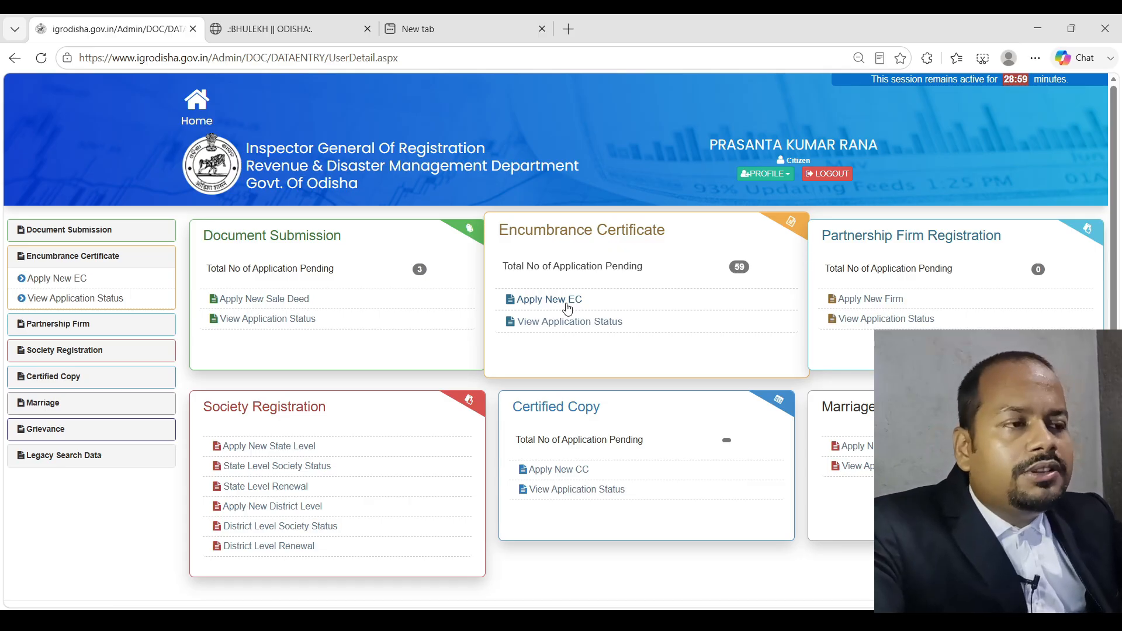
{"action": "left_click", "coordinate": [566, 305]}
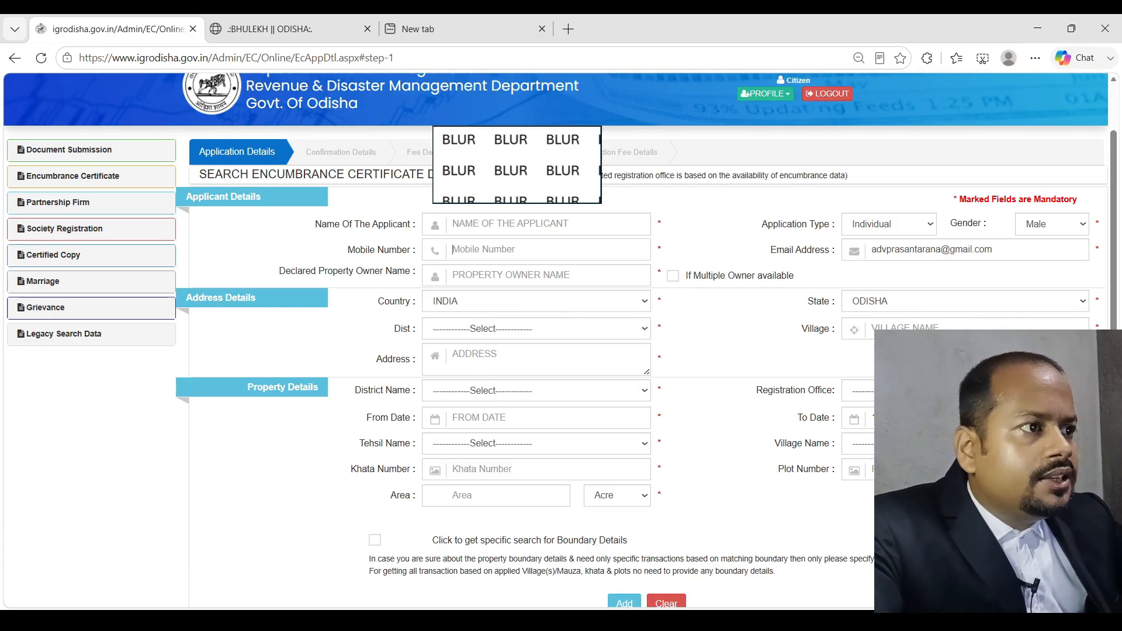
{"action": "left_click", "coordinate": [727, 328]}
{"action": "left_click", "coordinate": [590, 253]}
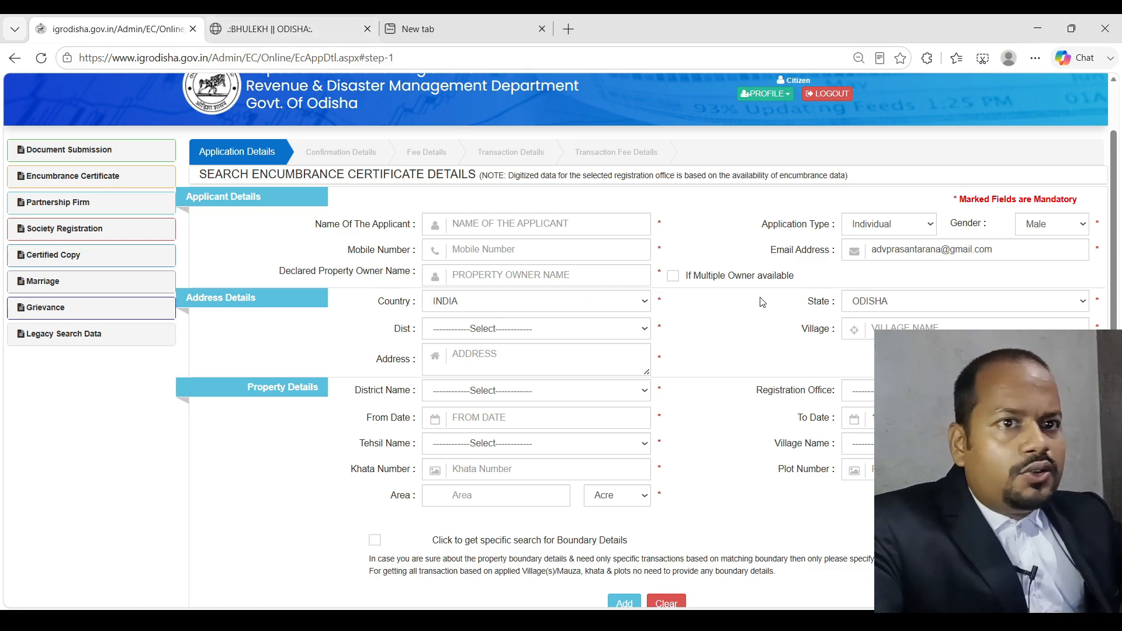
{"action": "left_click", "coordinate": [331, 29]}
{"action": "scroll", "coordinate": [375, 417], "scroll_direction": "down", "scroll_amount": 3}
{"action": "scroll", "coordinate": [375, 418], "scroll_direction": "down", "scroll_amount": 1}
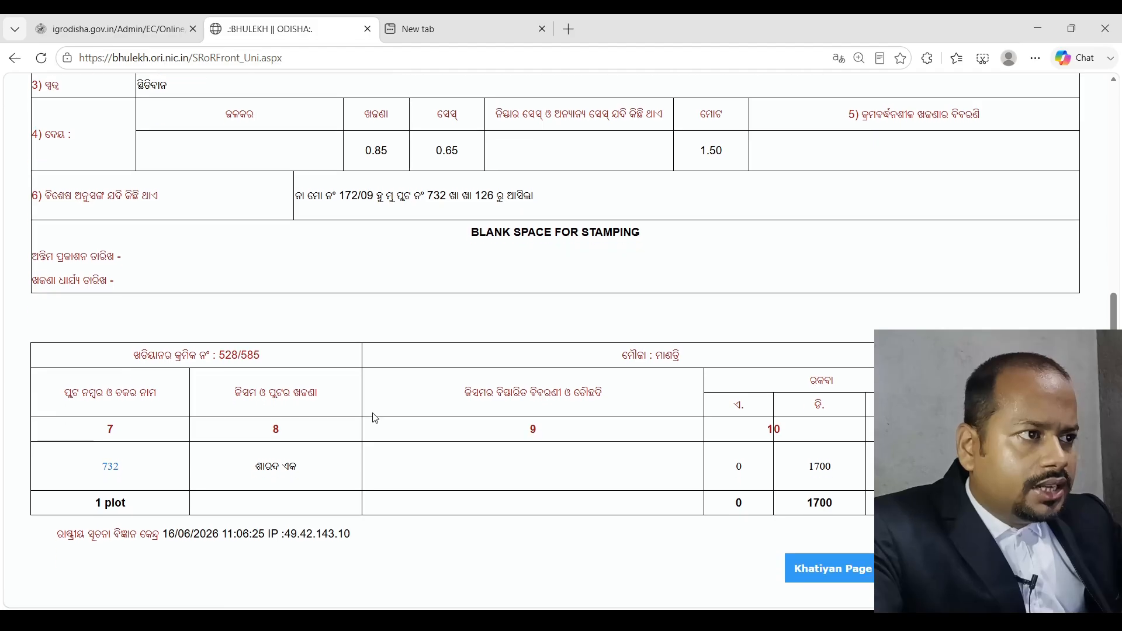
{"action": "scroll", "coordinate": [374, 418], "scroll_direction": "up", "scroll_amount": 6}
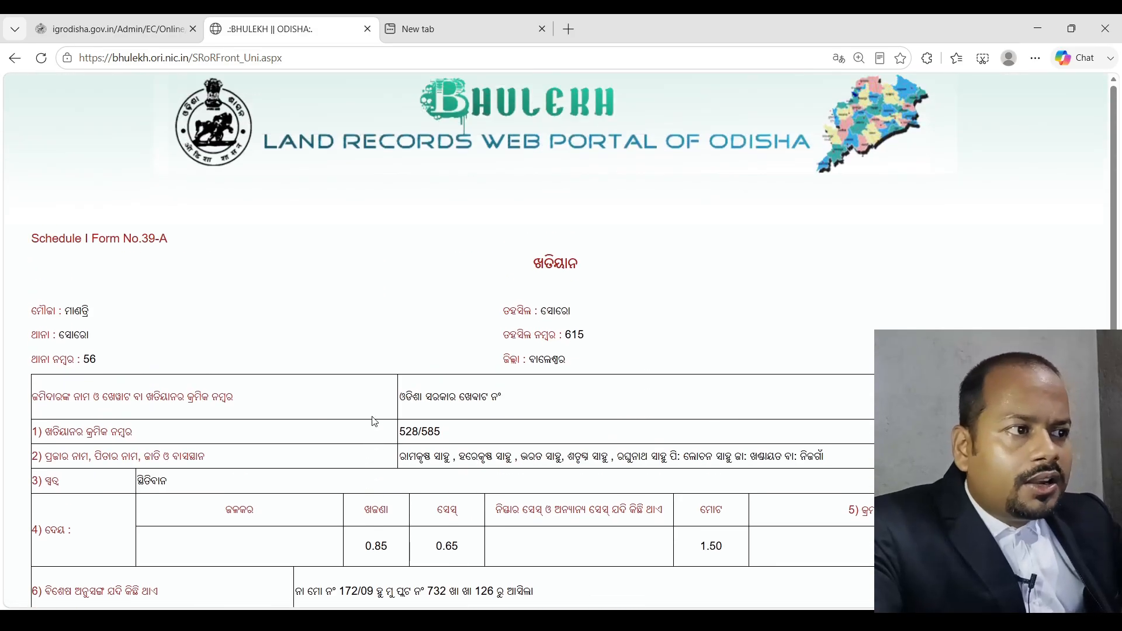
{"action": "scroll", "coordinate": [375, 421], "scroll_direction": "down", "scroll_amount": 5}
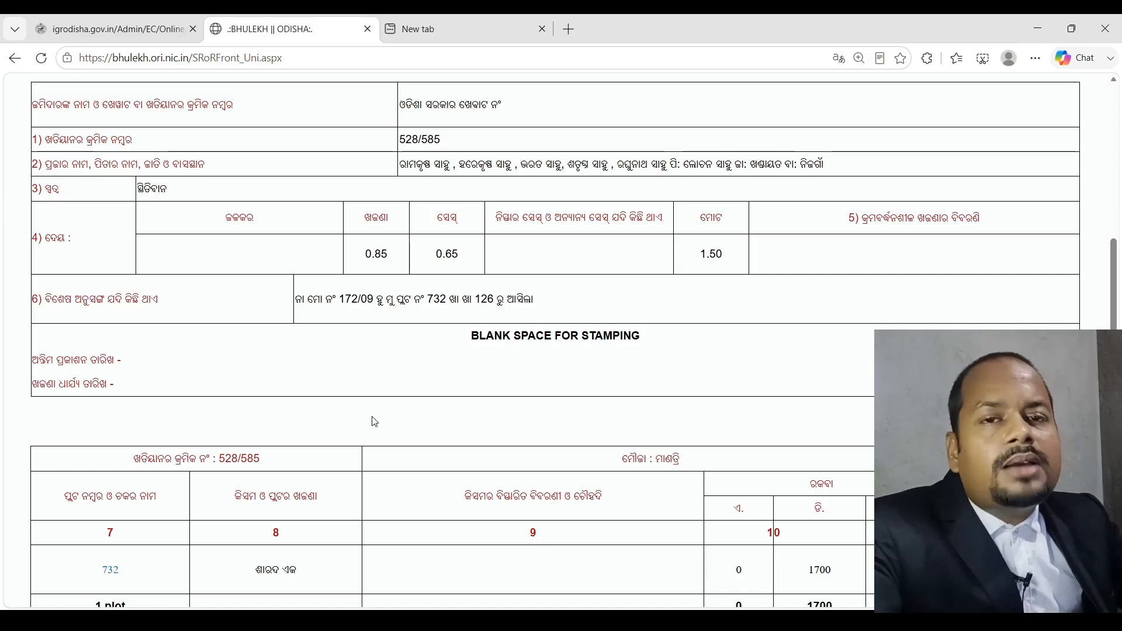
{"action": "scroll", "coordinate": [375, 422], "scroll_direction": "down", "scroll_amount": 3}
{"action": "scroll", "coordinate": [375, 422], "scroll_direction": "up", "scroll_amount": 6}
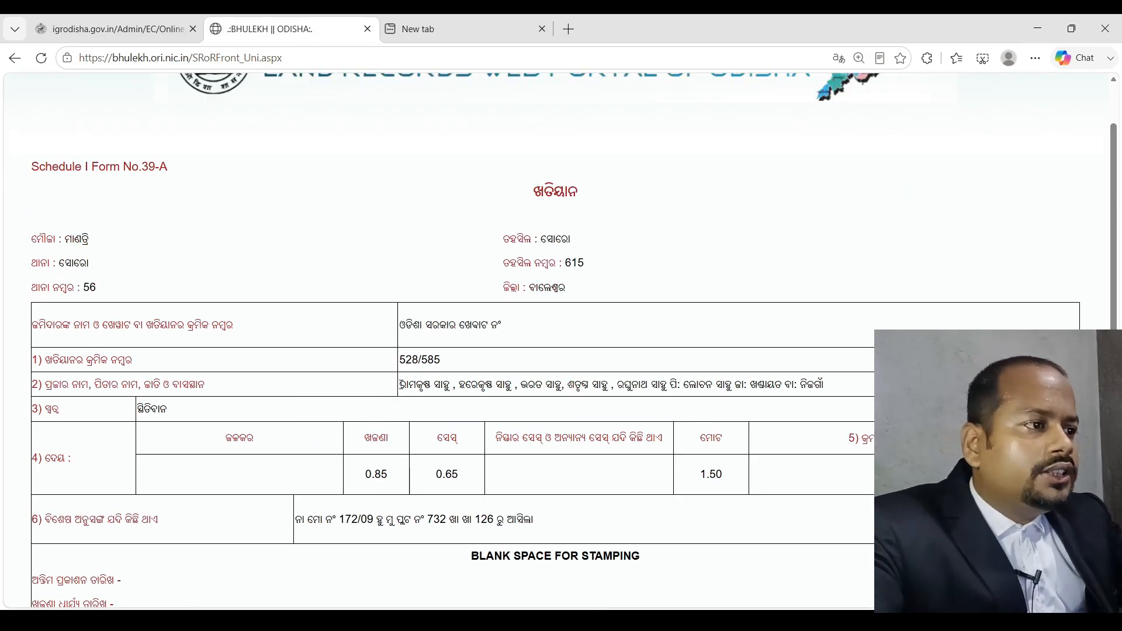
{"action": "double_click", "coordinate": [71, 239]}
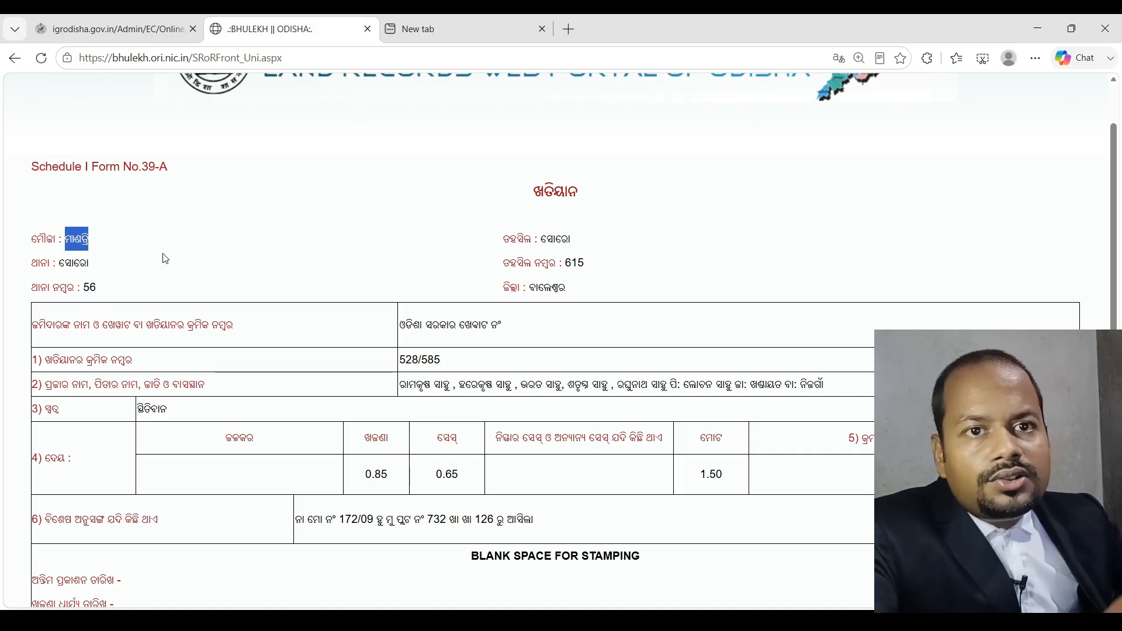
{"action": "scroll", "coordinate": [208, 376], "scroll_direction": "down", "scroll_amount": 3}
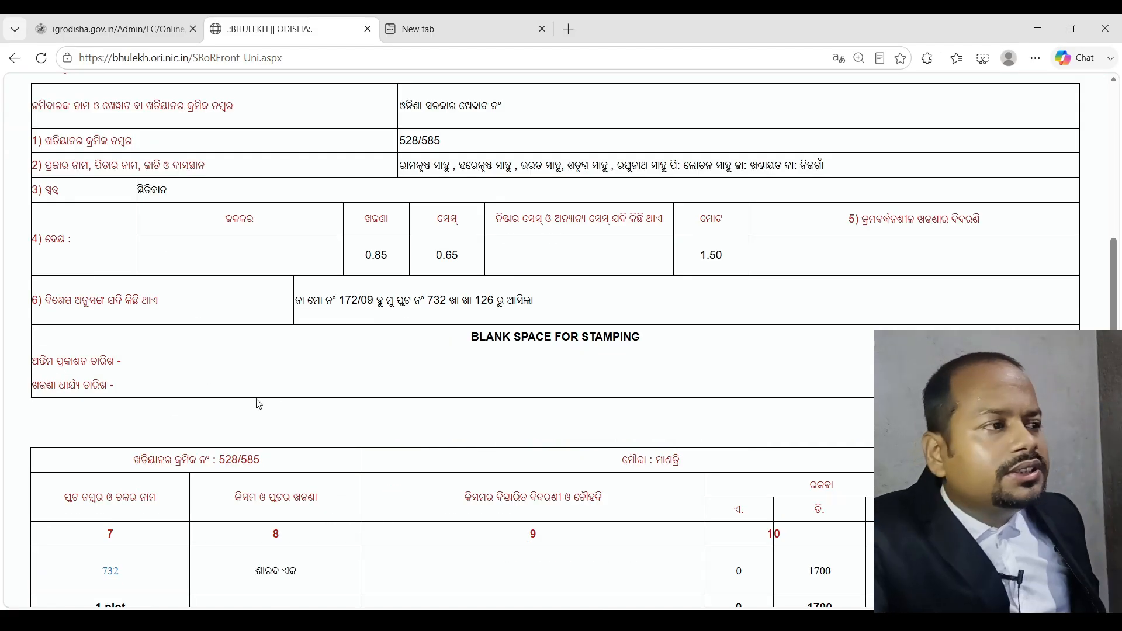
{"action": "scroll", "coordinate": [250, 406], "scroll_direction": "up", "scroll_amount": 4}
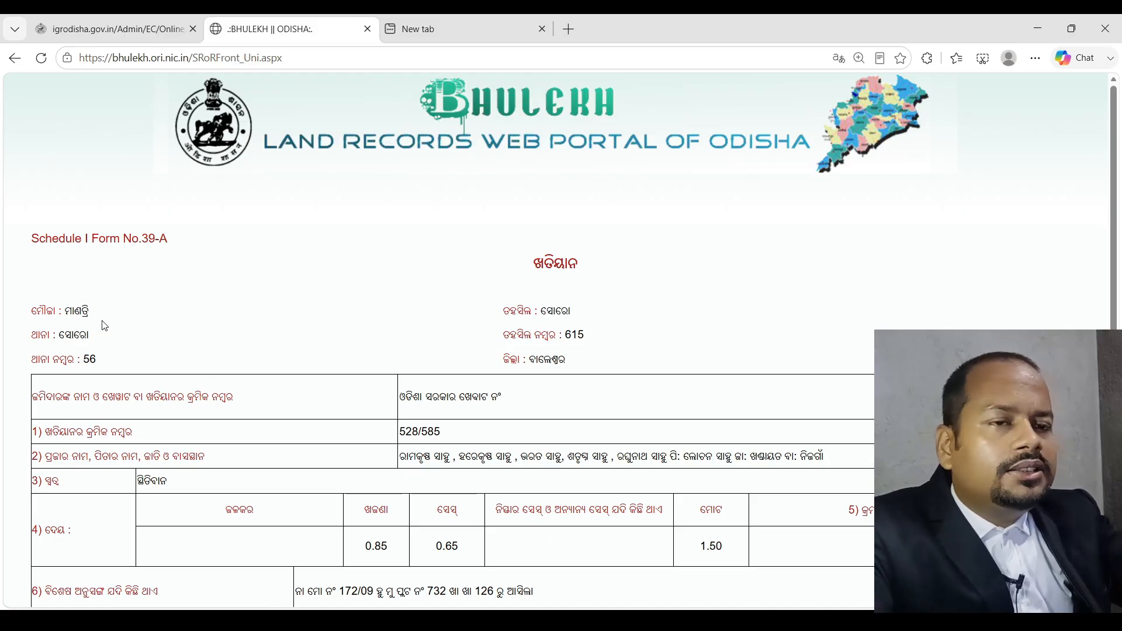
{"action": "scroll", "coordinate": [104, 325], "scroll_direction": "down", "scroll_amount": 5}
{"action": "scroll", "coordinate": [107, 326], "scroll_direction": "up", "scroll_amount": 5}
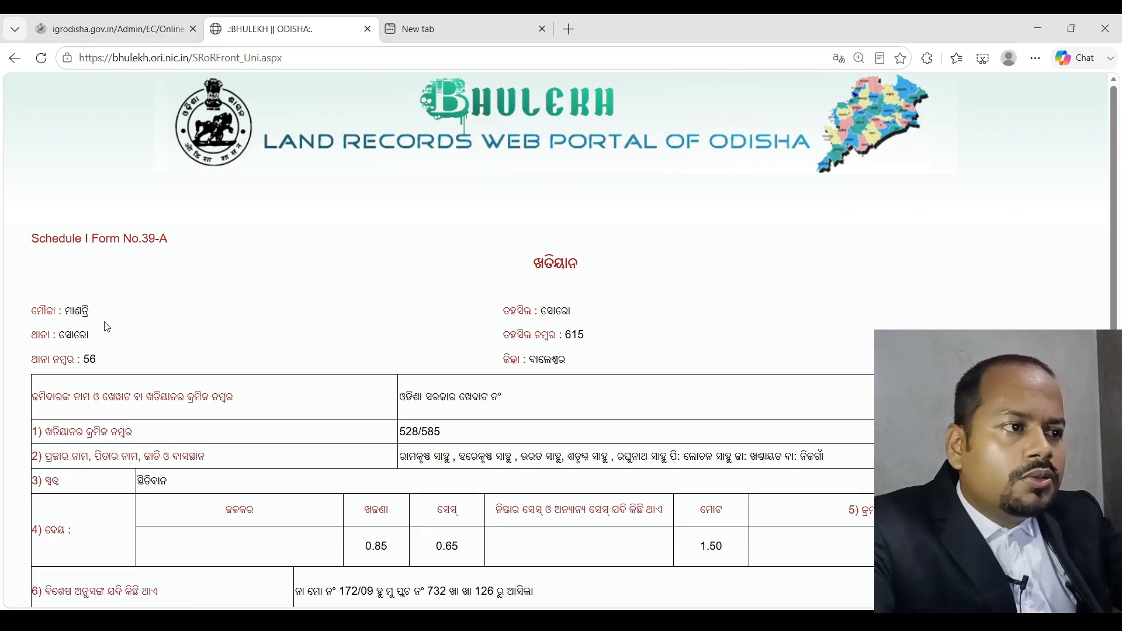
{"action": "scroll", "coordinate": [161, 365], "scroll_direction": "down", "scroll_amount": 2}
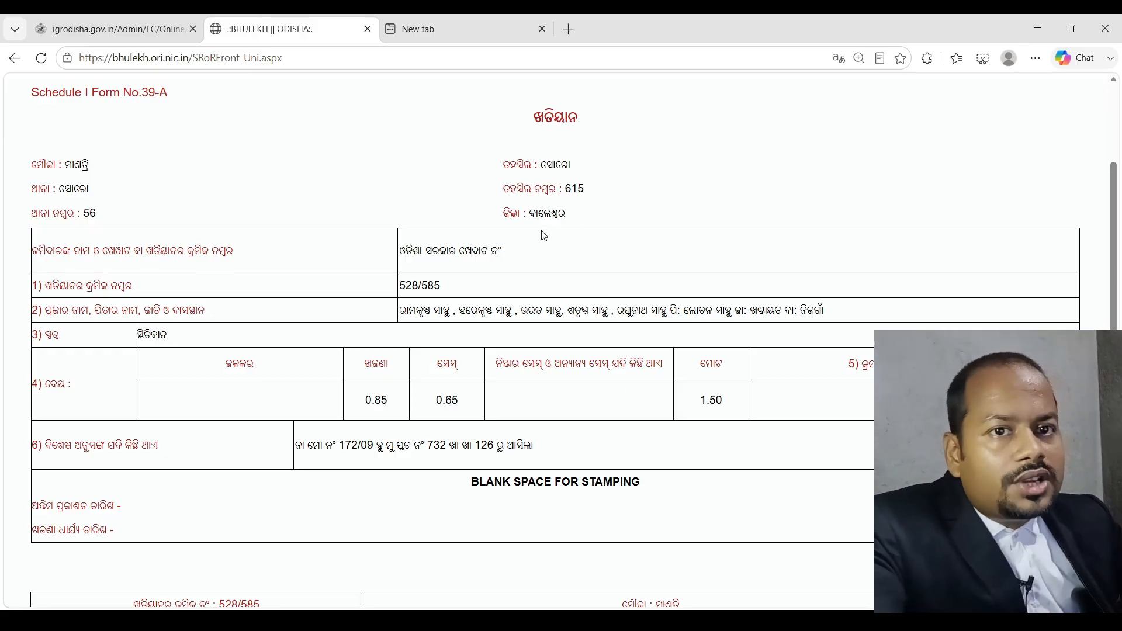
{"action": "scroll", "coordinate": [299, 283], "scroll_direction": "down", "scroll_amount": 5}
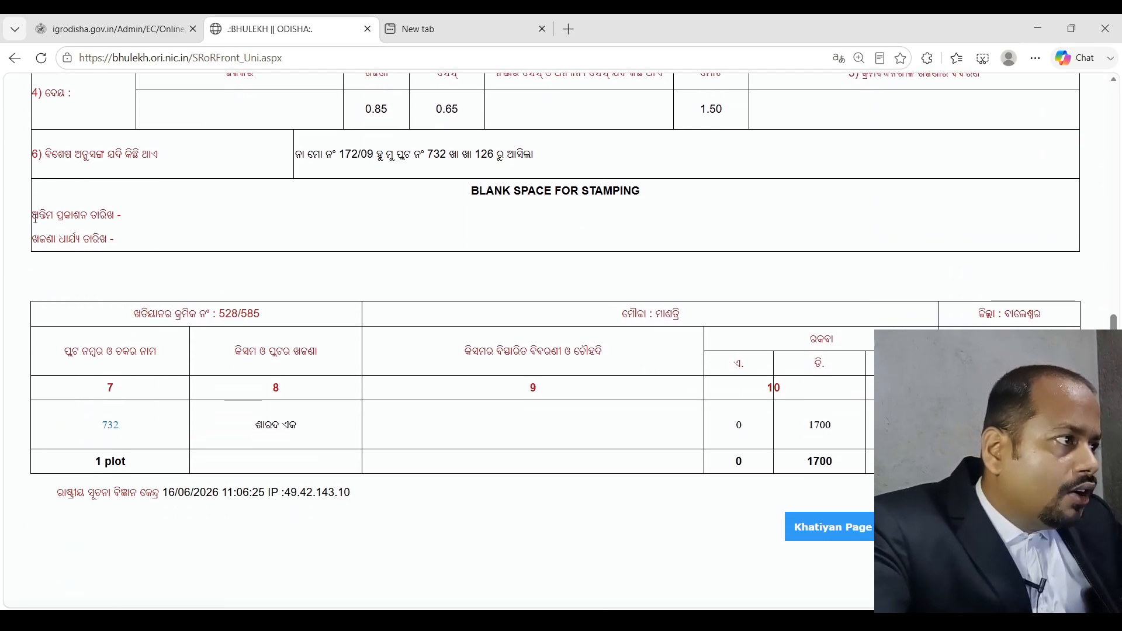
{"action": "left_click_drag", "start_coordinate": [35, 219], "coordinate": [131, 233]}
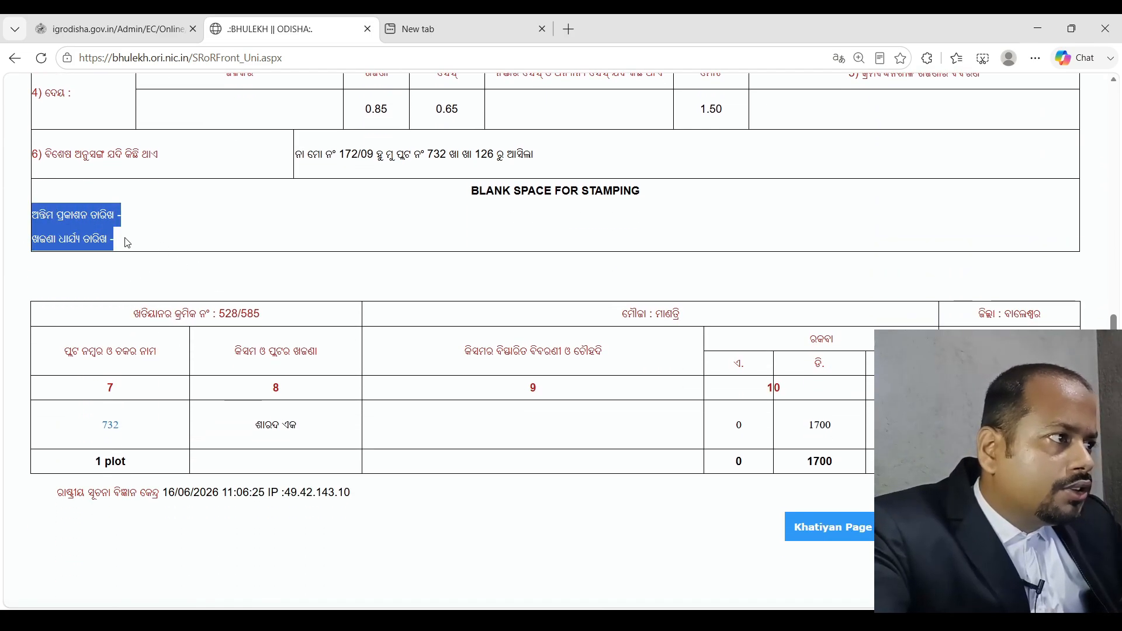
{"action": "left_click", "coordinate": [125, 238]}
{"action": "left_click_drag", "start_coordinate": [134, 222], "coordinate": [261, 258]}
{"action": "left_click", "coordinate": [164, 213]}
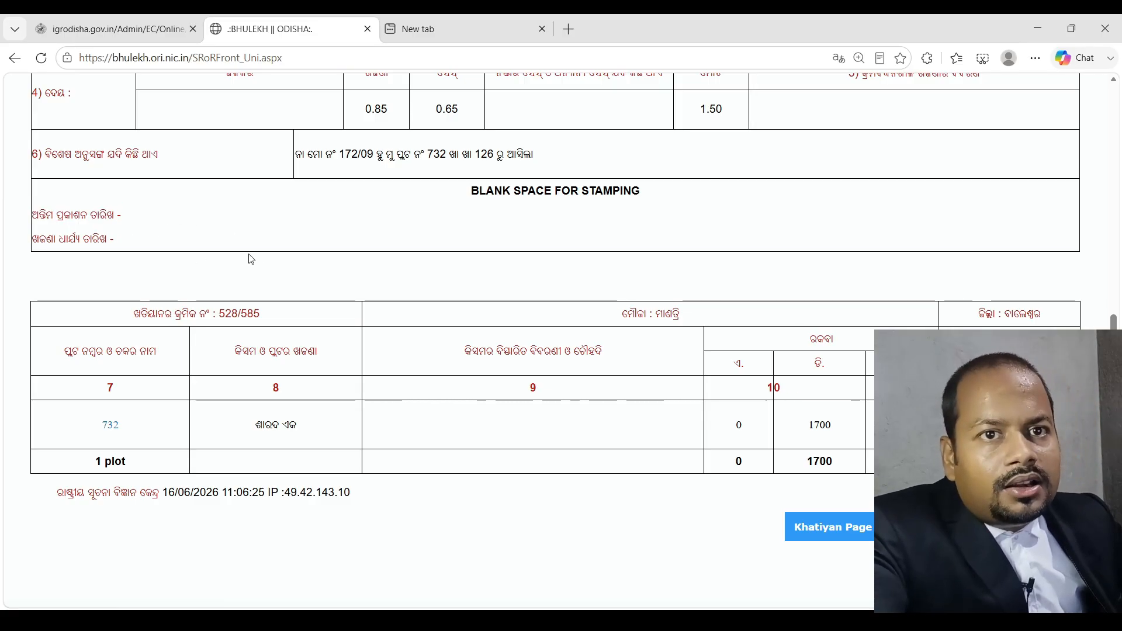
{"action": "scroll", "coordinate": [251, 259], "scroll_direction": "up", "scroll_amount": 3}
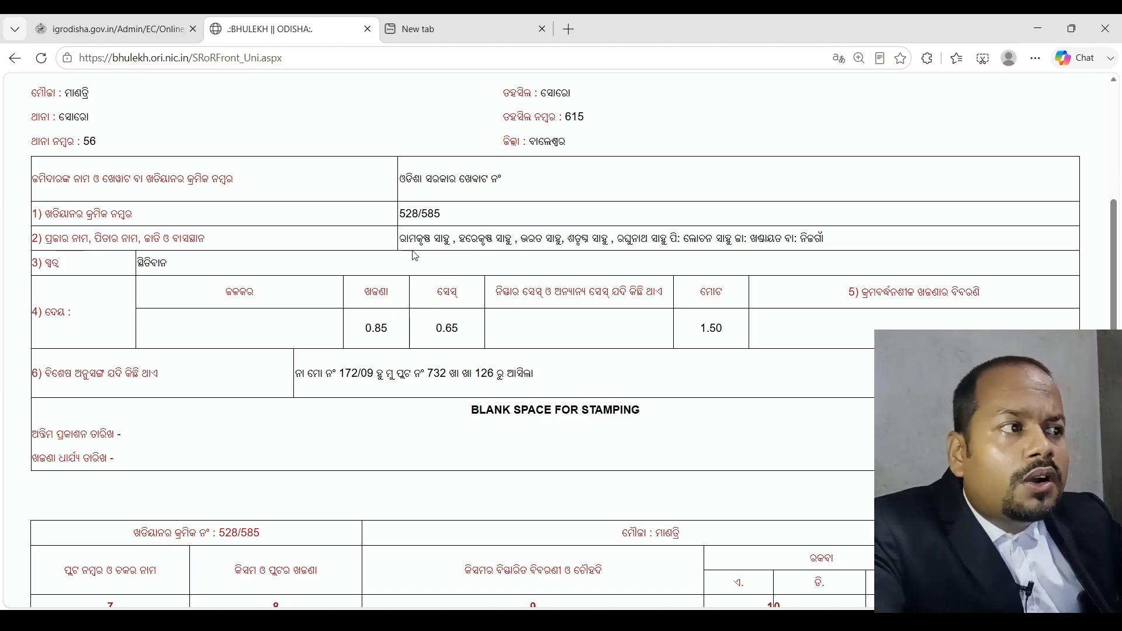
{"action": "left_click_drag", "start_coordinate": [400, 239], "coordinate": [834, 241]}
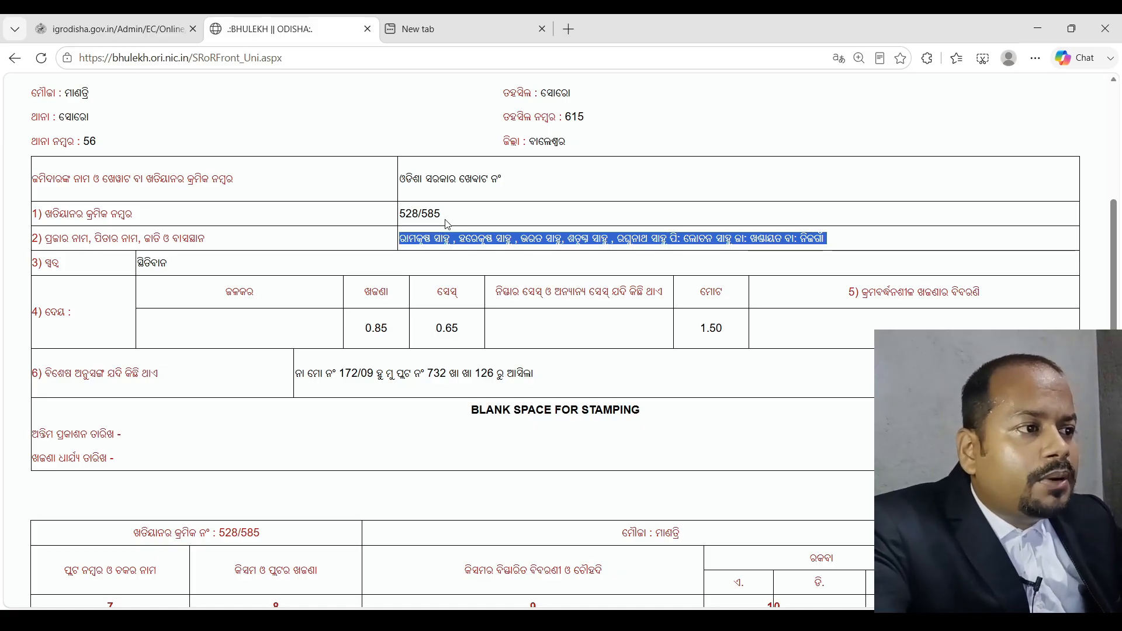
{"action": "scroll", "coordinate": [598, 380], "scroll_direction": "down", "scroll_amount": 4}
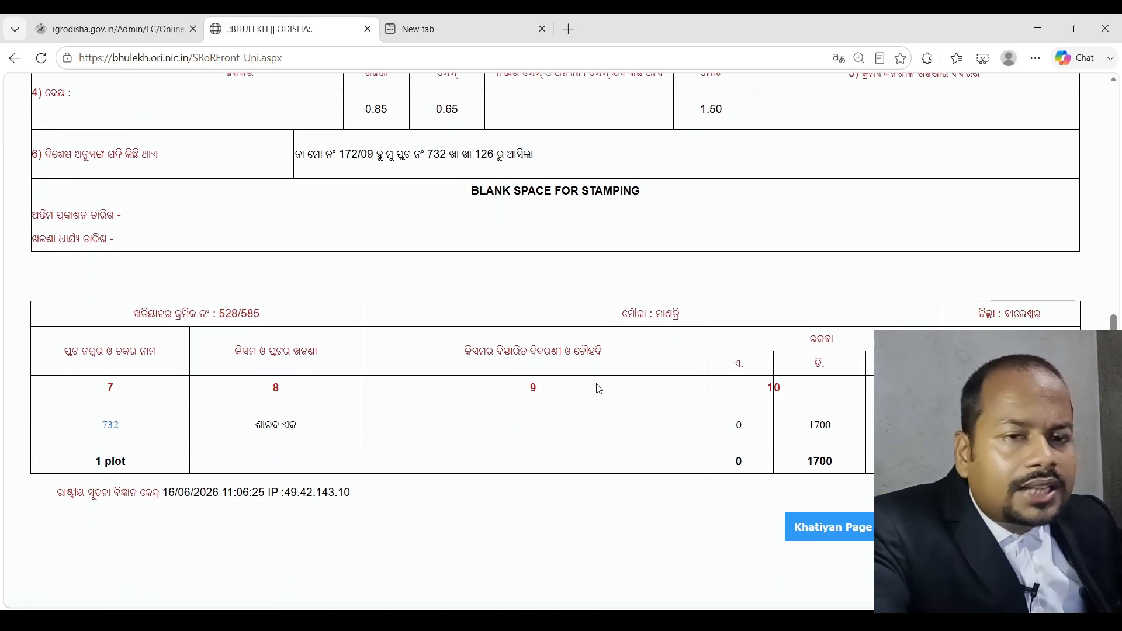
{"action": "scroll", "coordinate": [599, 389], "scroll_direction": "up", "scroll_amount": 6}
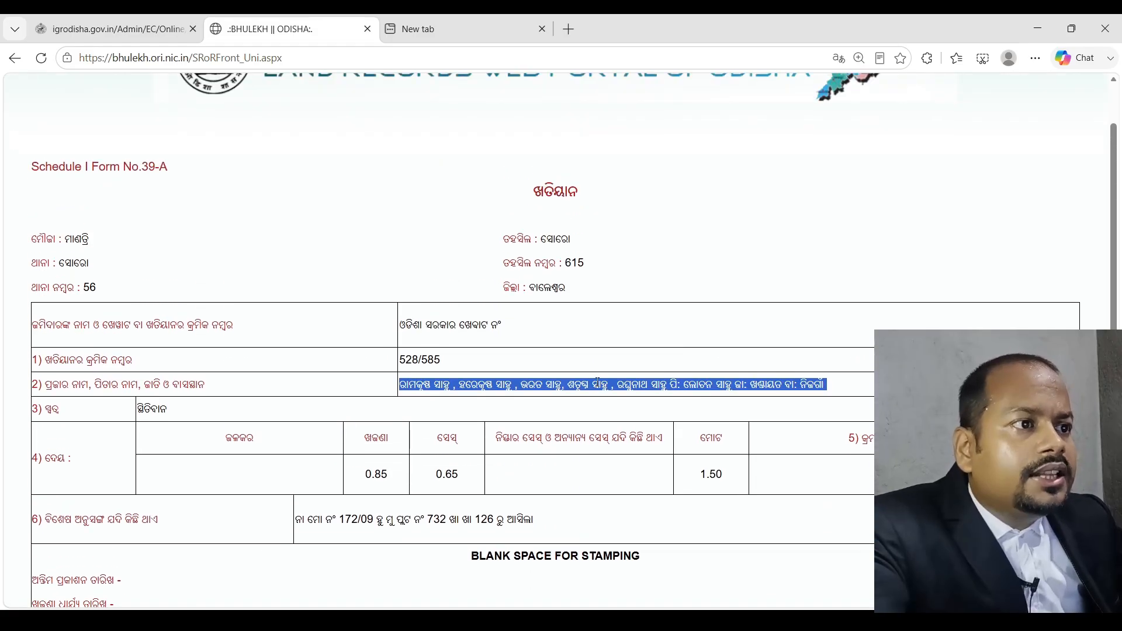
{"action": "scroll", "coordinate": [598, 387], "scroll_direction": "down", "scroll_amount": 4}
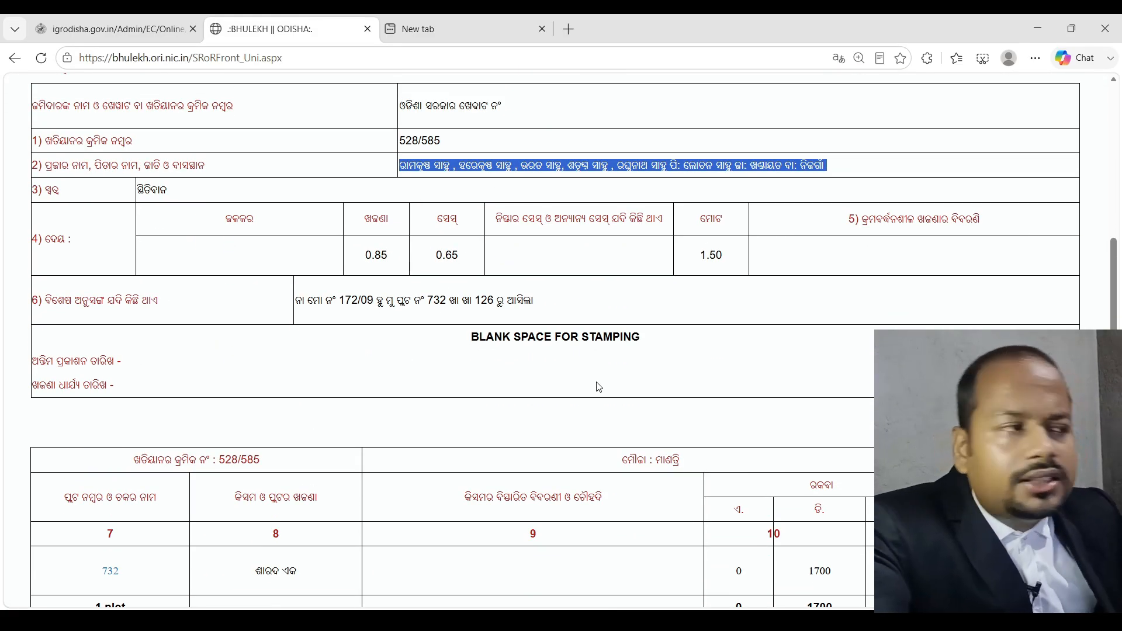
{"action": "scroll", "coordinate": [597, 388], "scroll_direction": "up", "scroll_amount": 5}
{"action": "left_click", "coordinate": [449, 436]}
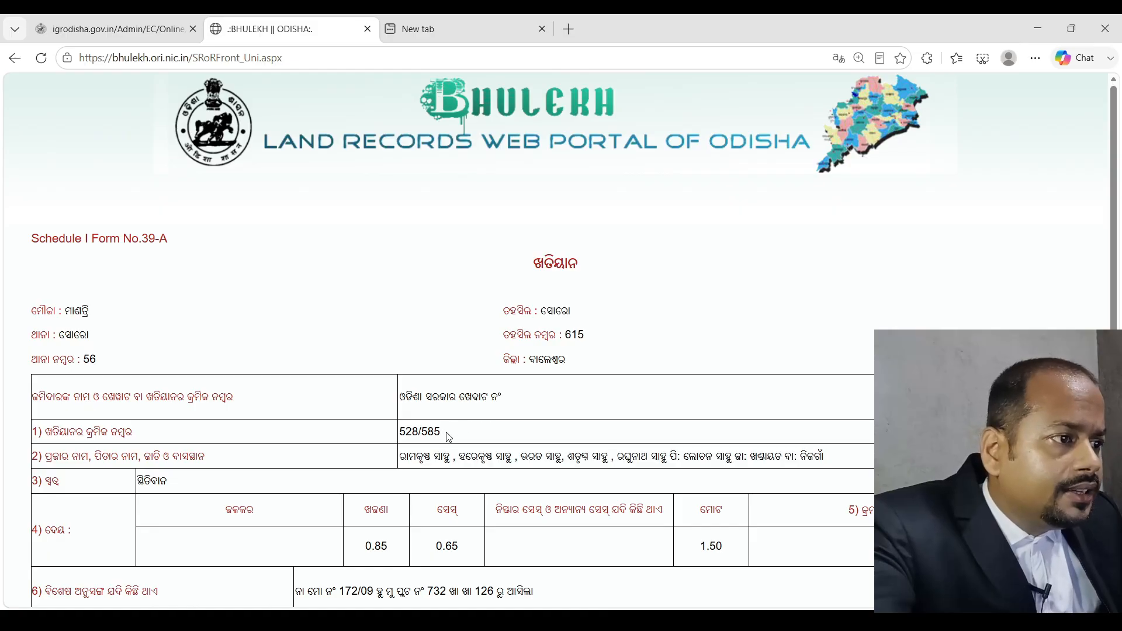
{"action": "scroll", "coordinate": [450, 437], "scroll_direction": "down", "scroll_amount": 7}
{"action": "scroll", "coordinate": [151, 264], "scroll_direction": "up", "scroll_amount": 1}
{"action": "left_click_drag", "start_coordinate": [40, 228], "coordinate": [175, 241]}
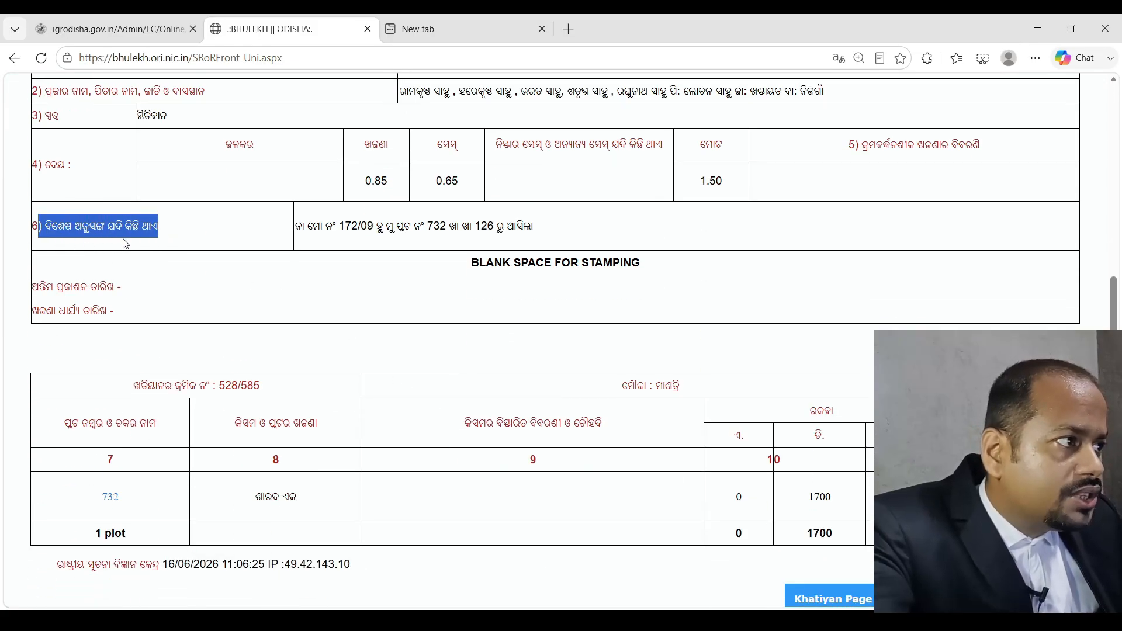
{"action": "left_click", "coordinate": [24, 231]}
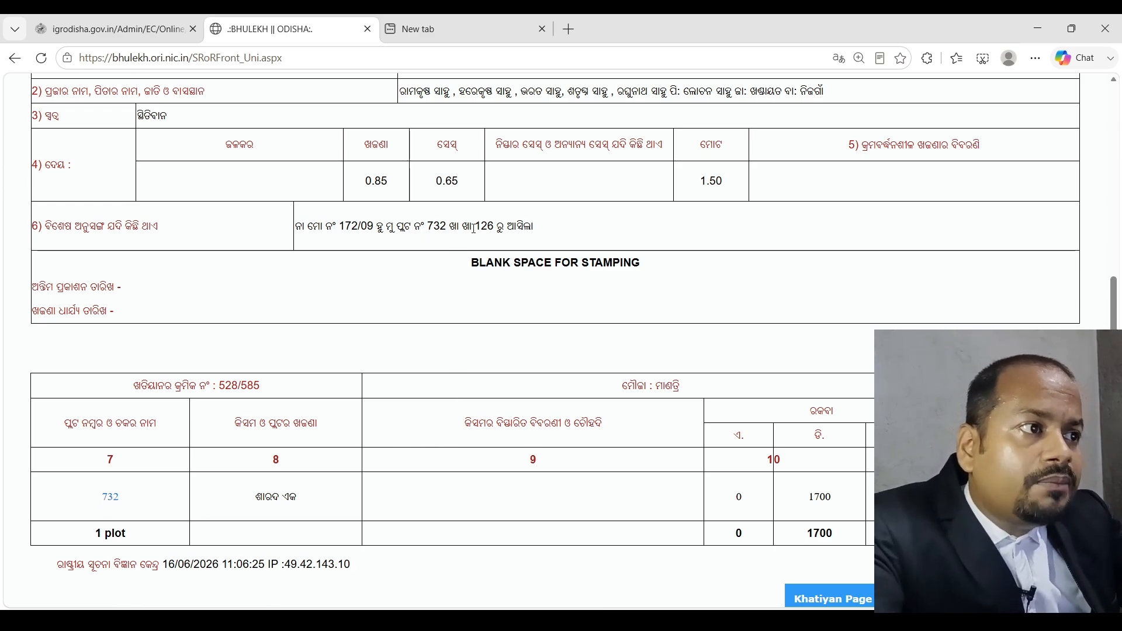
{"action": "double_click", "coordinate": [479, 227]}
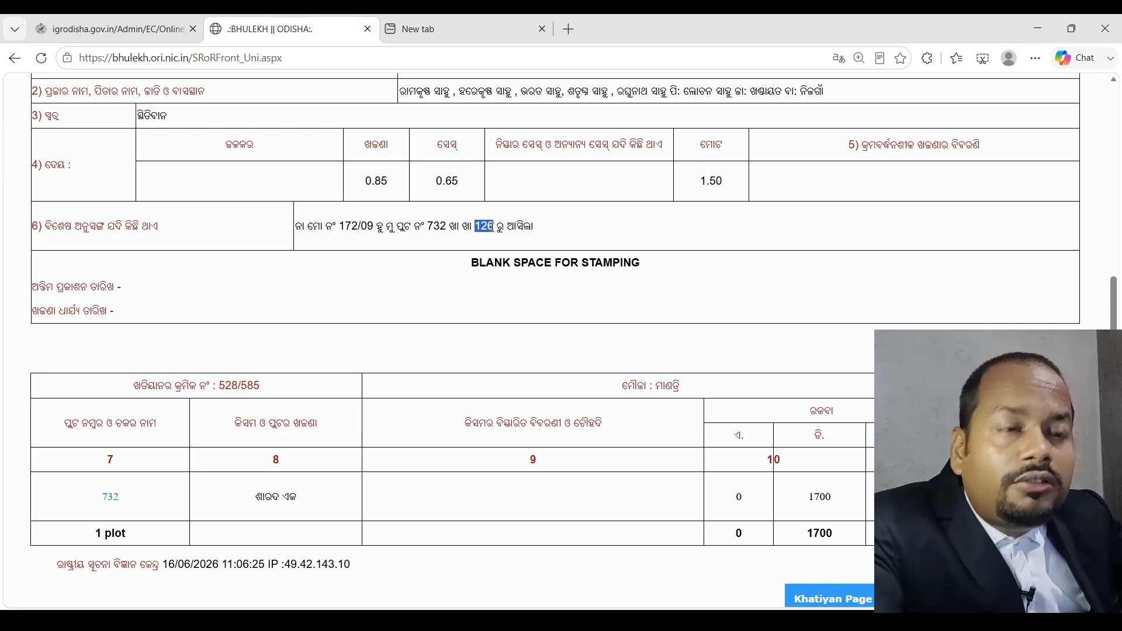
{"action": "left_click", "coordinate": [556, 247]}
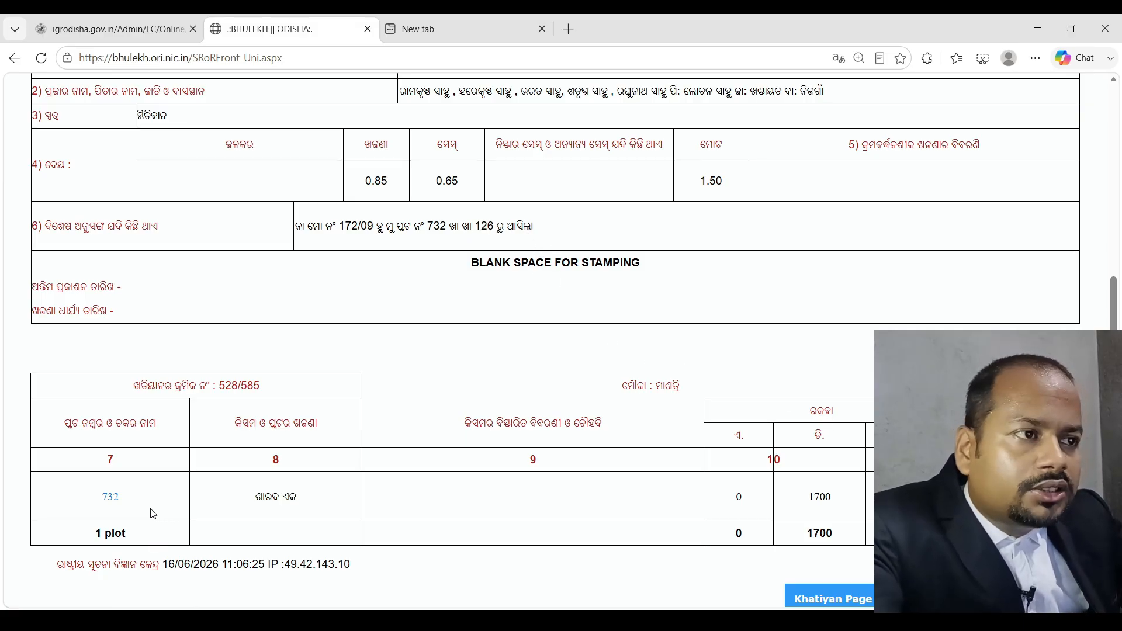
{"action": "left_click_drag", "start_coordinate": [474, 225], "coordinate": [497, 228]}
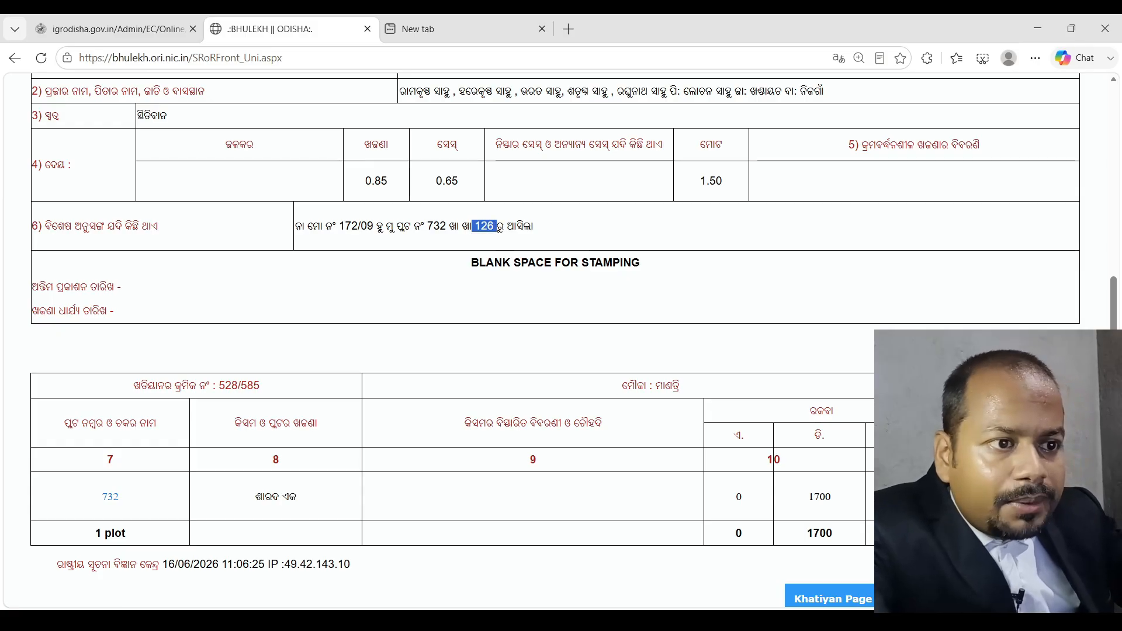
{"action": "left_click", "coordinate": [498, 228]}
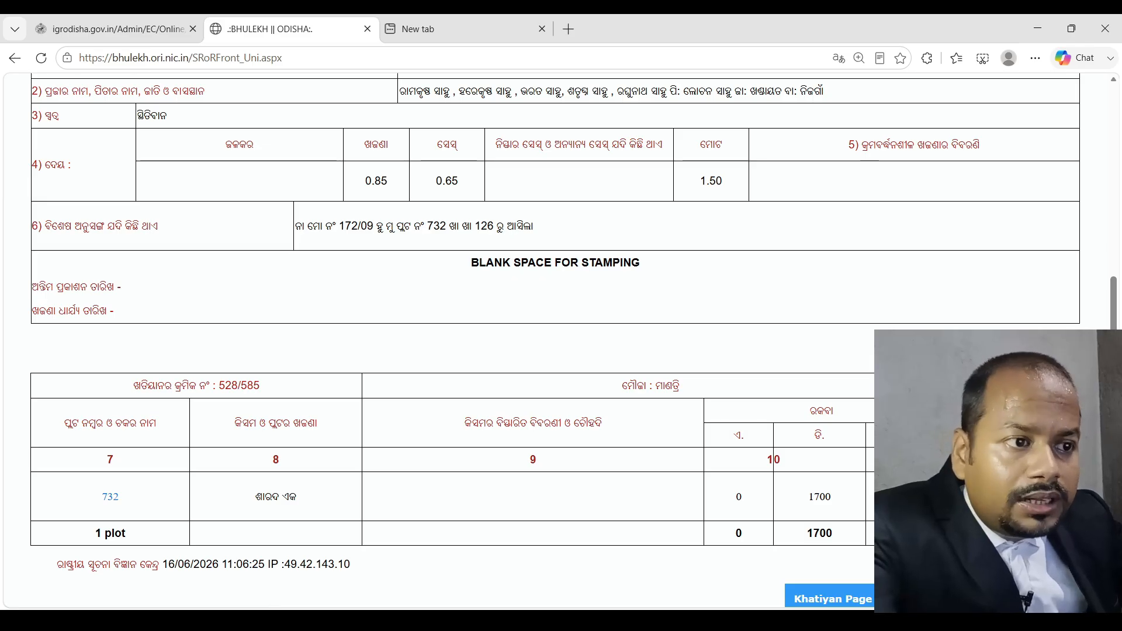
{"action": "scroll", "coordinate": [555, 340], "scroll_direction": "up", "scroll_amount": 5}
{"action": "scroll", "coordinate": [555, 340], "scroll_direction": "down", "scroll_amount": 5}
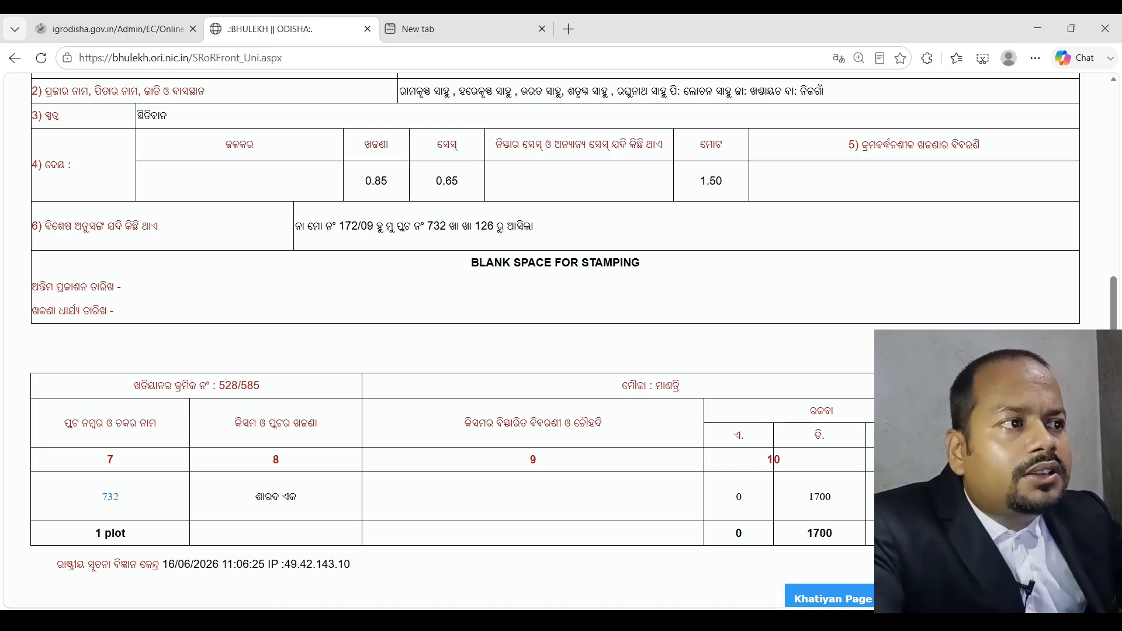
{"action": "scroll", "coordinate": [556, 344], "scroll_direction": "up", "scroll_amount": 1}
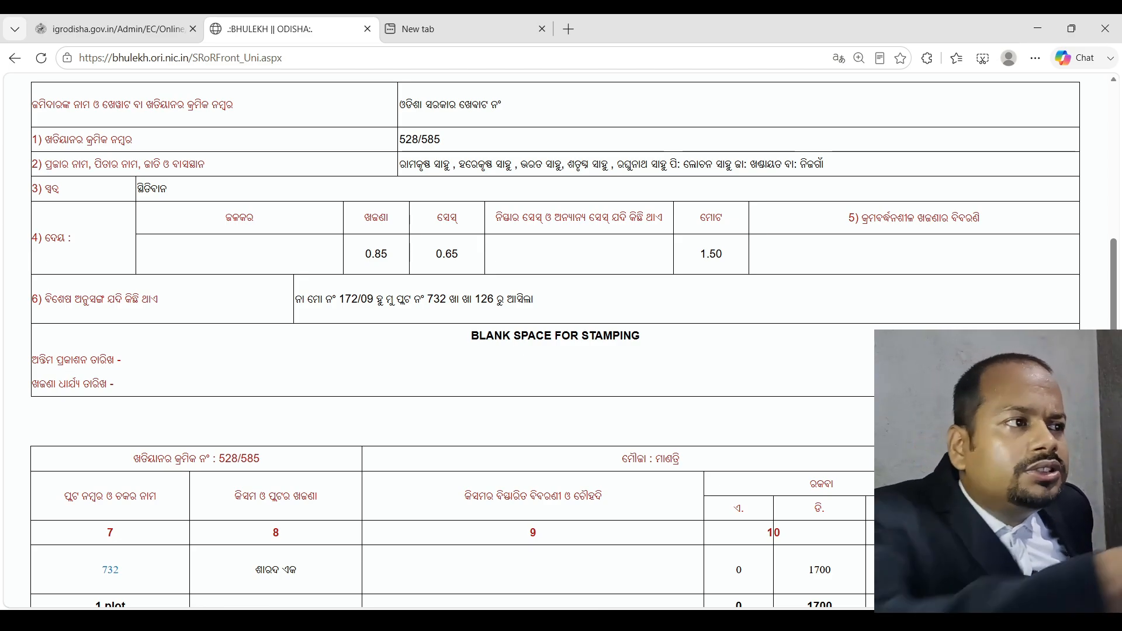
{"action": "left_click_drag", "start_coordinate": [441, 140], "coordinate": [400, 139]}
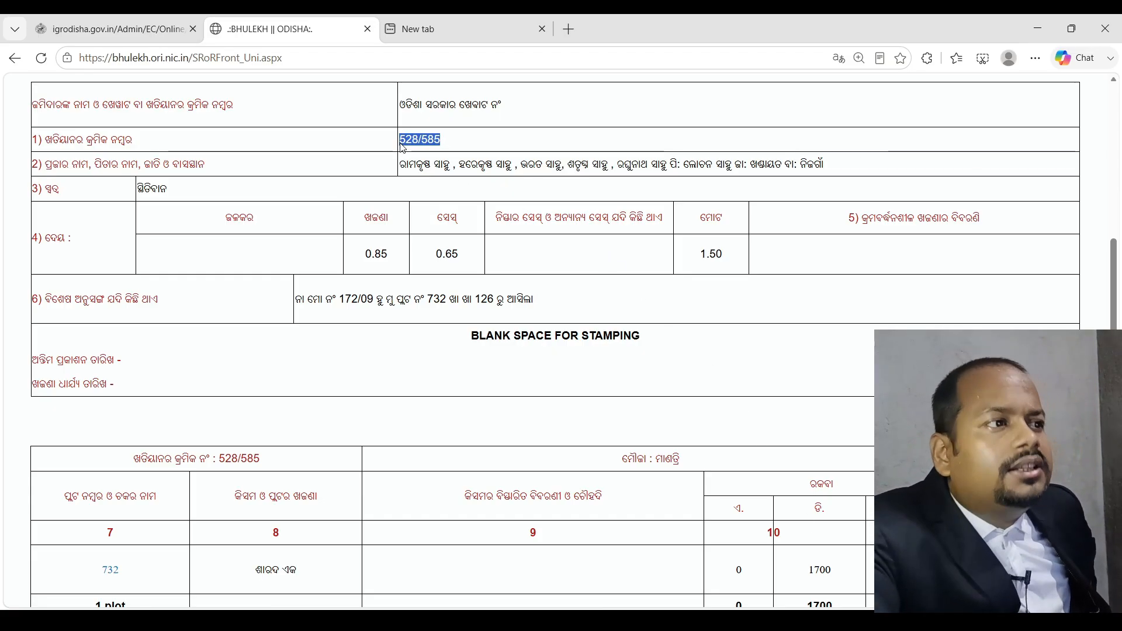
{"action": "left_click", "coordinate": [881, 443]}
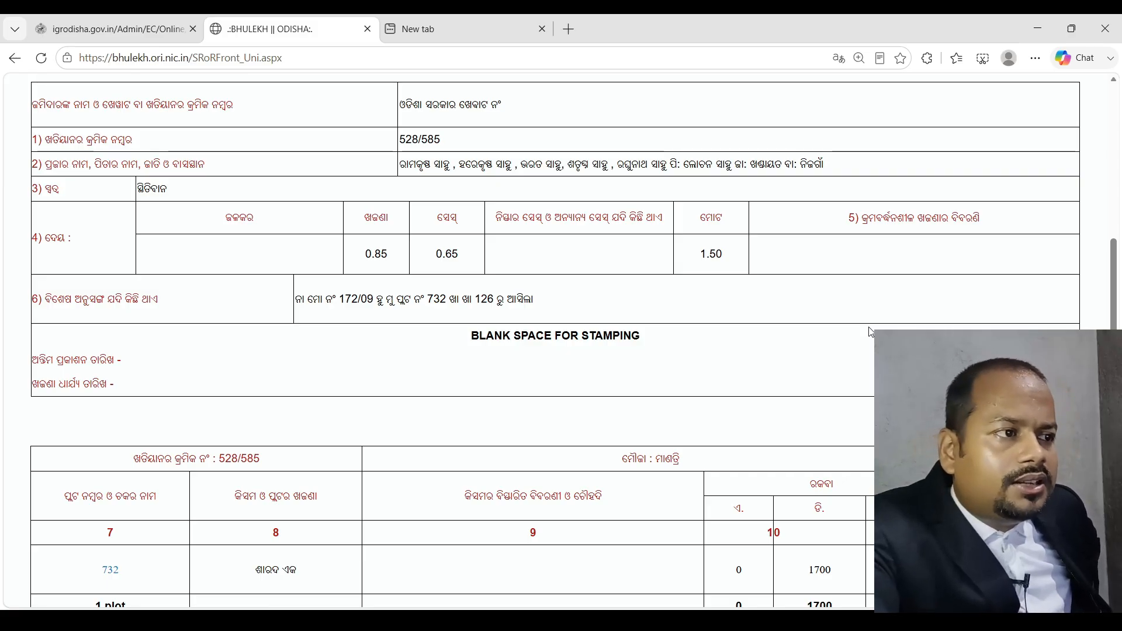
Copy the Bhulekh record page address into the empty new tab and load it
{"action": "left_click", "coordinate": [442, 32]}
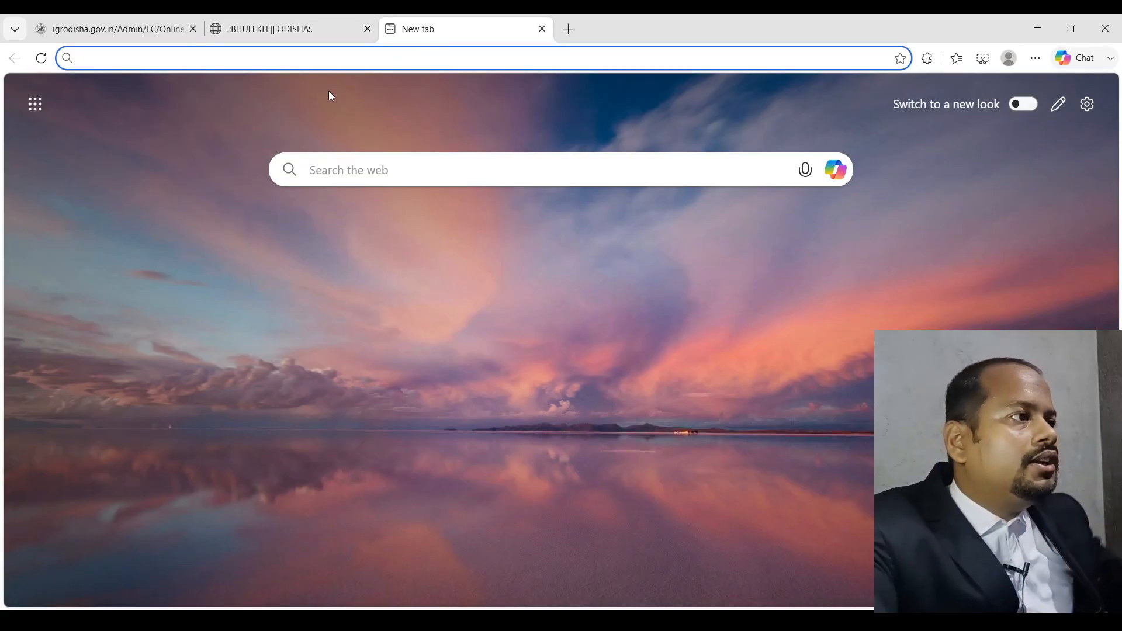
{"action": "left_click", "coordinate": [284, 20]}
{"action": "left_click", "coordinate": [273, 63]}
{"action": "key", "text": "ctrl+c"}
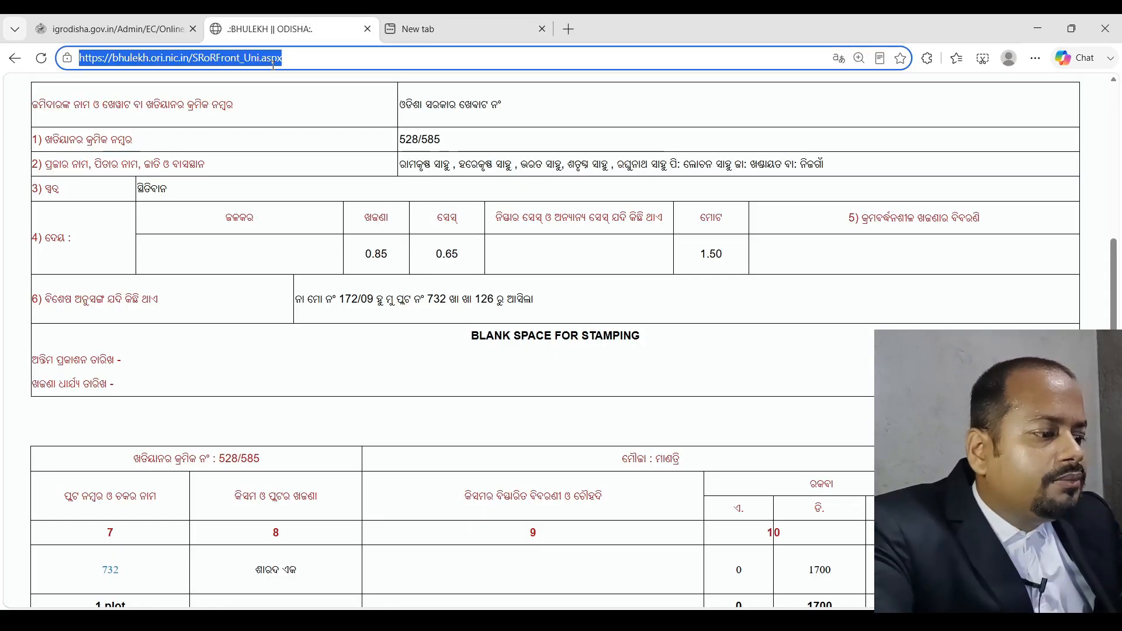
{"action": "left_click", "coordinate": [442, 30]}
{"action": "key", "text": "ctrl+v"}
{"action": "key", "text": "Return"}
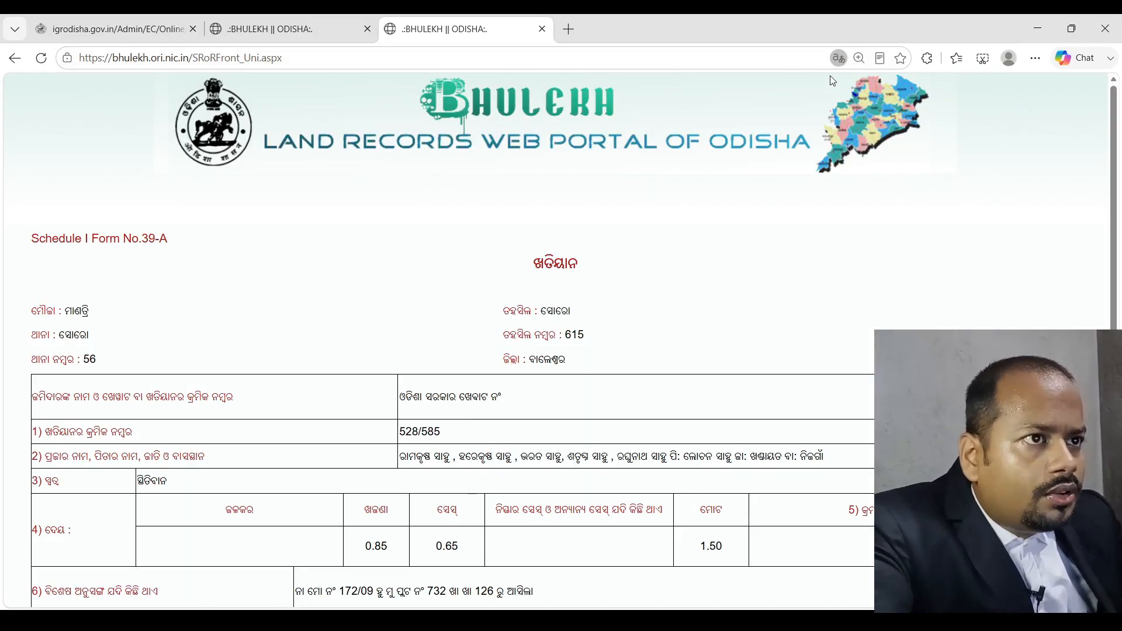
Choose khatiyan 126 on the Khatiyan page and view its RoR
{"action": "scroll", "coordinate": [843, 548], "scroll_direction": "down", "scroll_amount": 8}
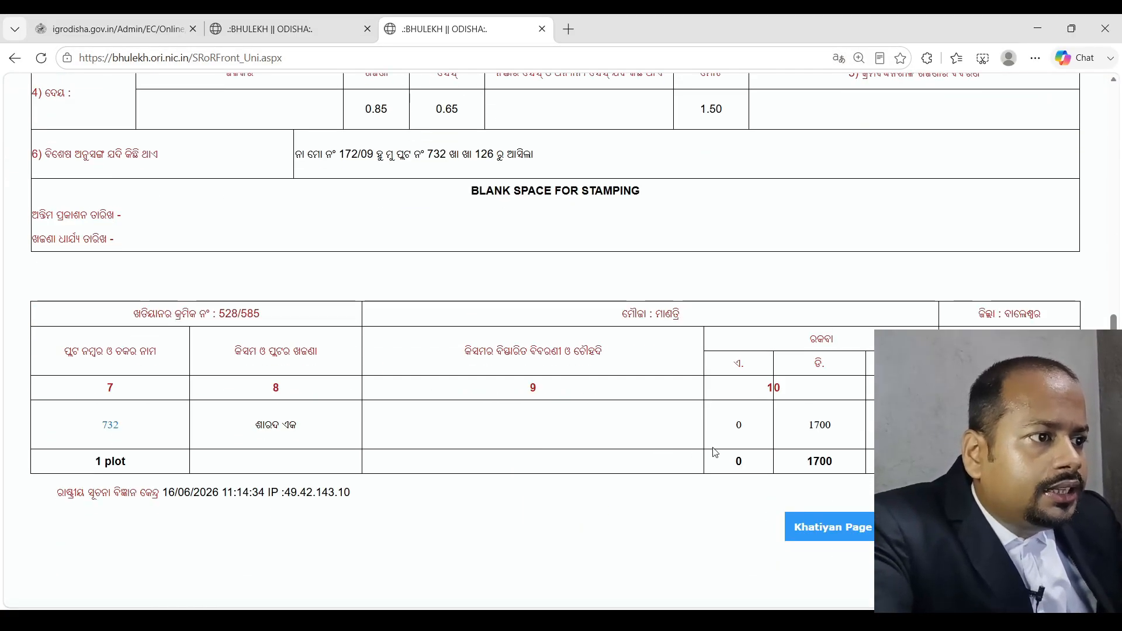
{"action": "left_click", "coordinate": [842, 531]}
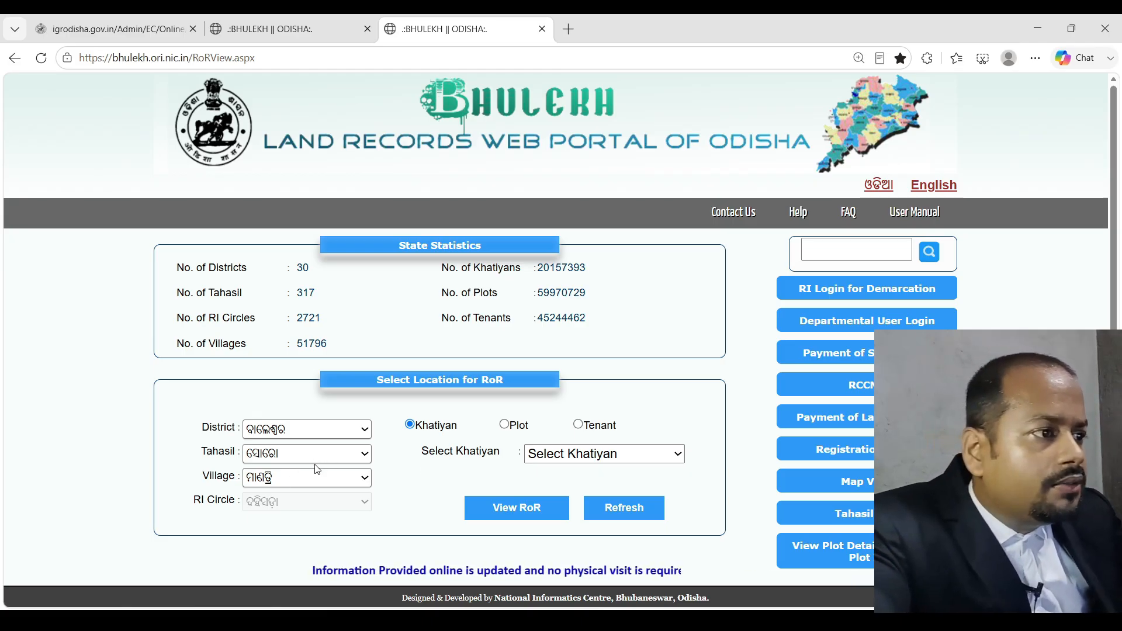
{"action": "left_click", "coordinate": [571, 460]}
{"action": "type", "text": "126"}
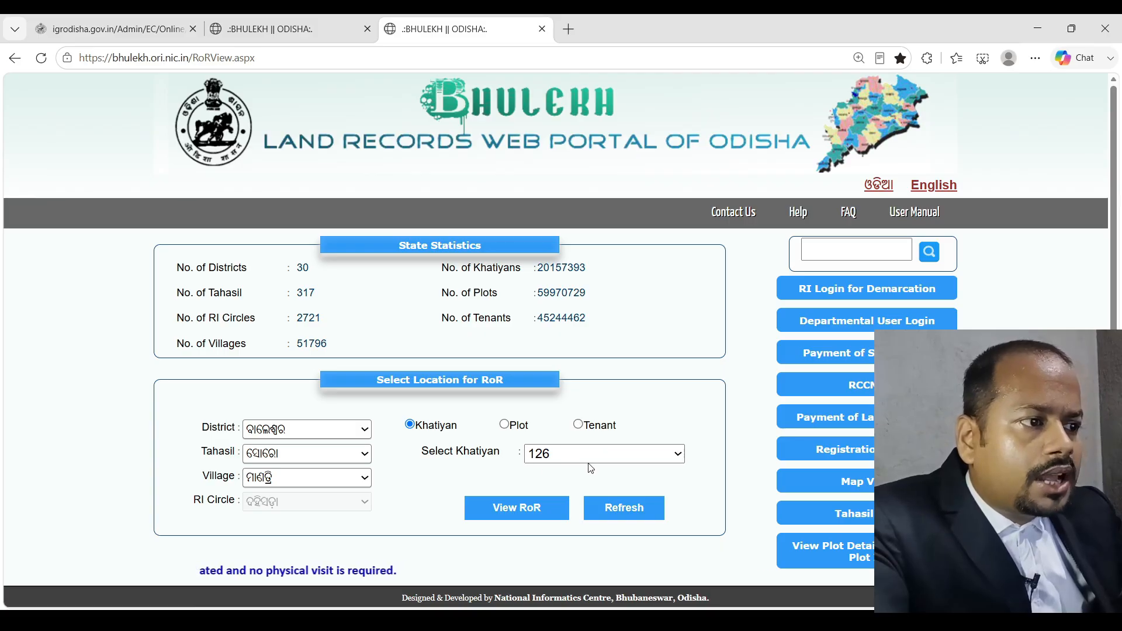
{"action": "left_click", "coordinate": [542, 512]}
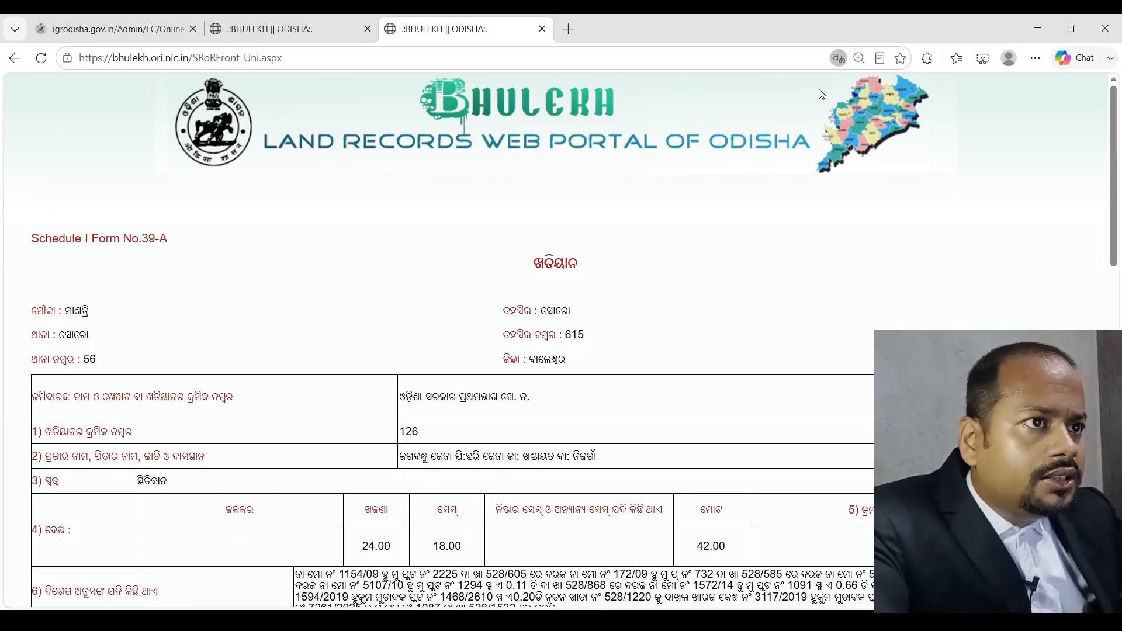
{"action": "scroll", "coordinate": [666, 465], "scroll_direction": "down", "scroll_amount": 6}
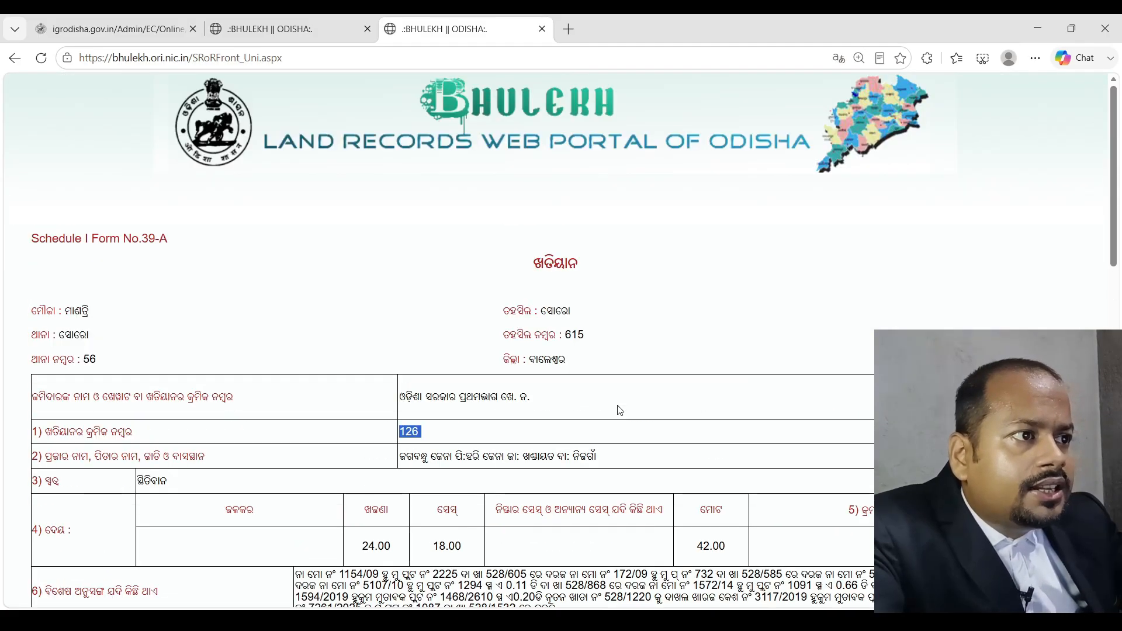
{"action": "scroll", "coordinate": [619, 410], "scroll_direction": "down", "scroll_amount": 6}
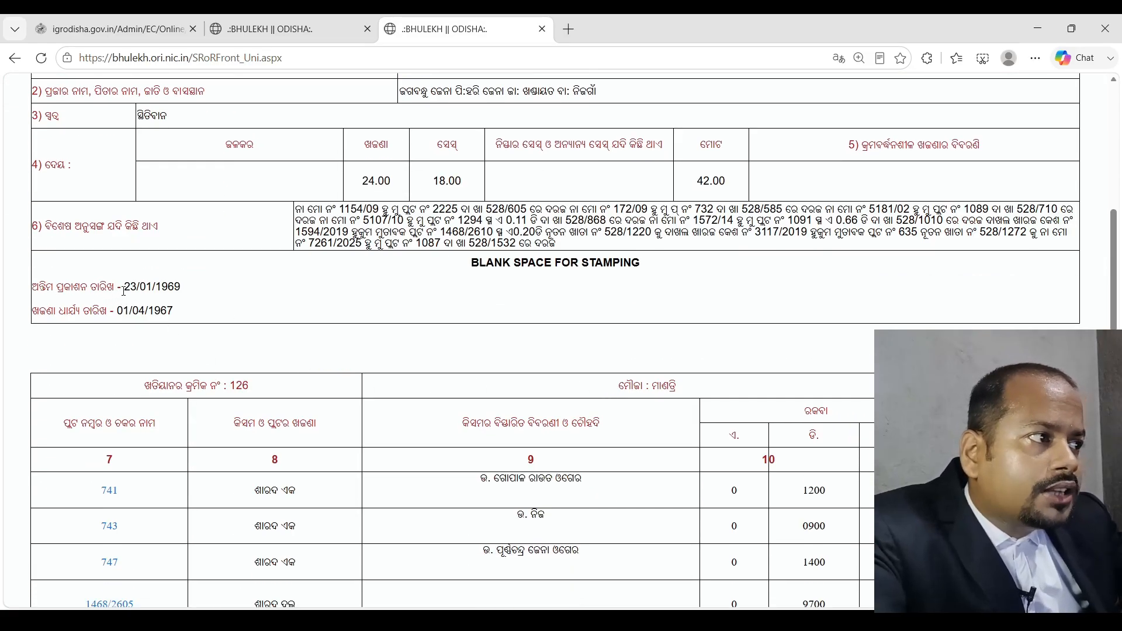
{"action": "left_click_drag", "start_coordinate": [124, 291], "coordinate": [193, 290]}
{"action": "left_click", "coordinate": [171, 292]}
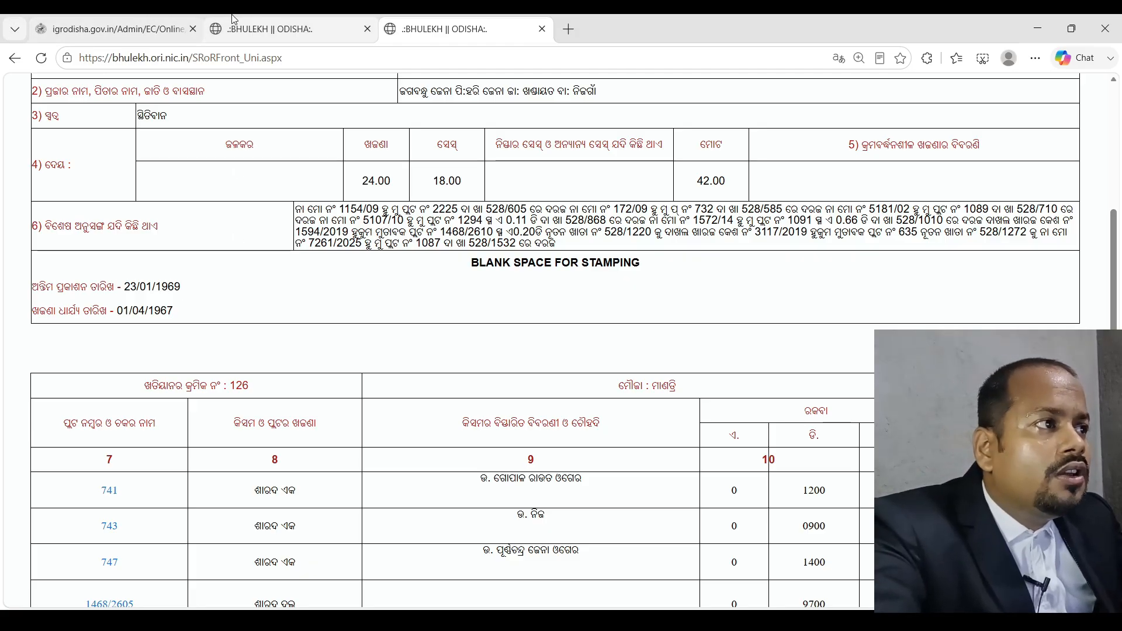
Compare the khatiyan 528/585 and khatiyan 126 records, highlighting khatiyan number 528/585
{"action": "left_click", "coordinate": [269, 29]}
{"action": "scroll", "coordinate": [435, 443], "scroll_direction": "up", "scroll_amount": 5}
{"action": "left_click_drag", "start_coordinate": [399, 432], "coordinate": [449, 440]}
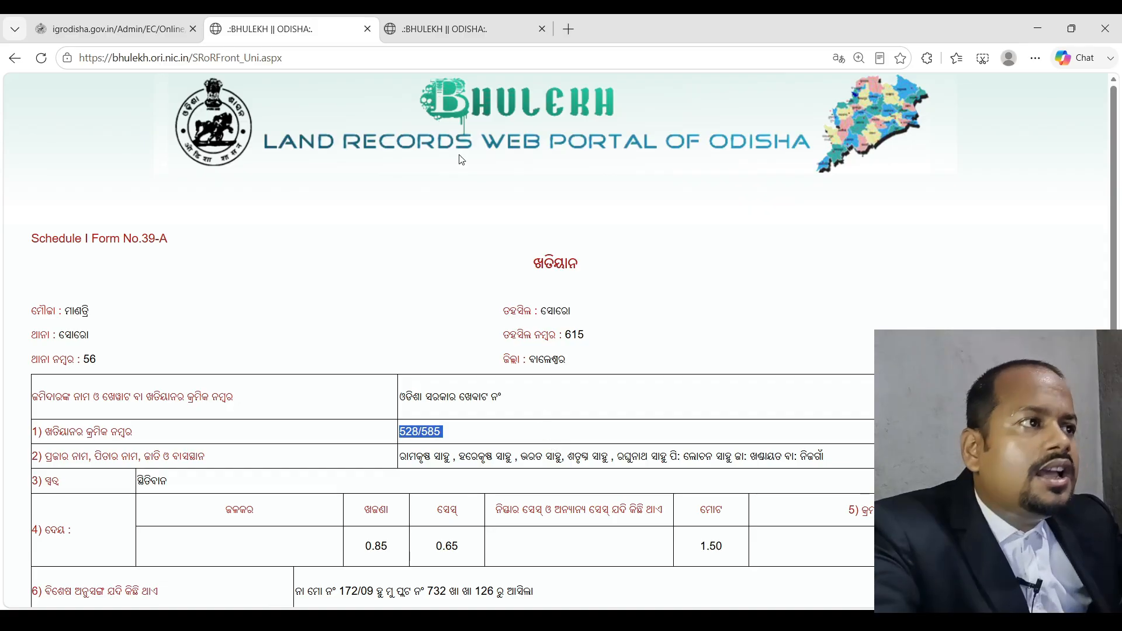
{"action": "left_click", "coordinate": [461, 29]}
{"action": "scroll", "coordinate": [512, 321], "scroll_direction": "up", "scroll_amount": 5}
{"action": "scroll", "coordinate": [409, 437], "scroll_direction": "down", "scroll_amount": 5}
{"action": "scroll", "coordinate": [409, 437], "scroll_direction": "up", "scroll_amount": 3}
{"action": "left_click", "coordinate": [269, 29]}
{"action": "scroll", "coordinate": [447, 218], "scroll_direction": "down", "scroll_amount": 7}
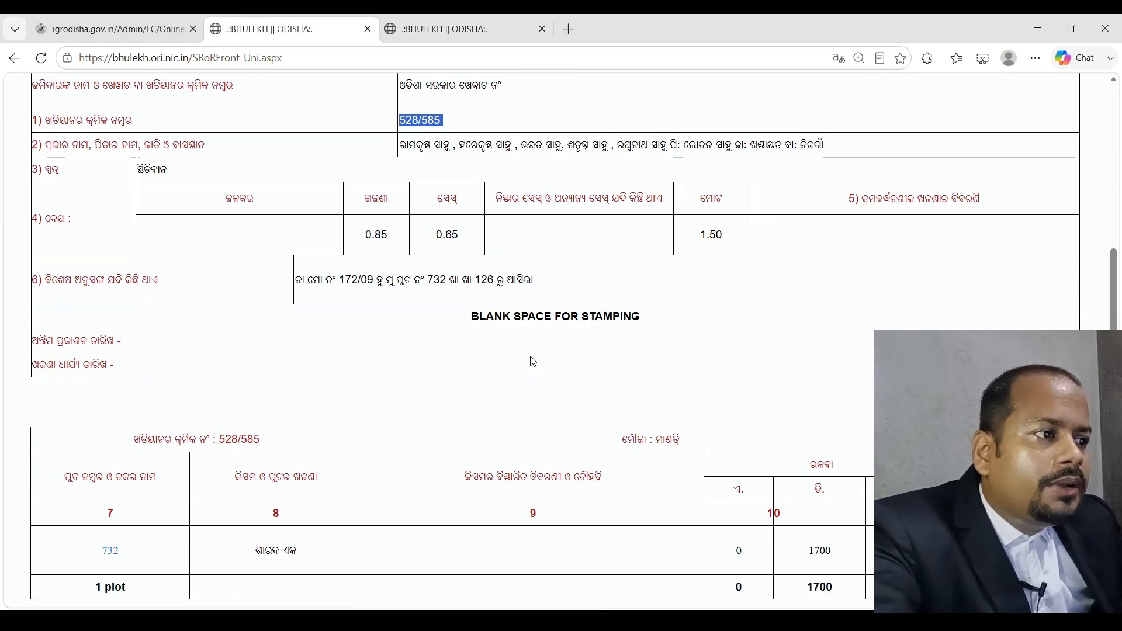
{"action": "left_click_drag", "start_coordinate": [188, 441], "coordinate": [65, 437]}
{"action": "key", "text": "ctrl+c"}
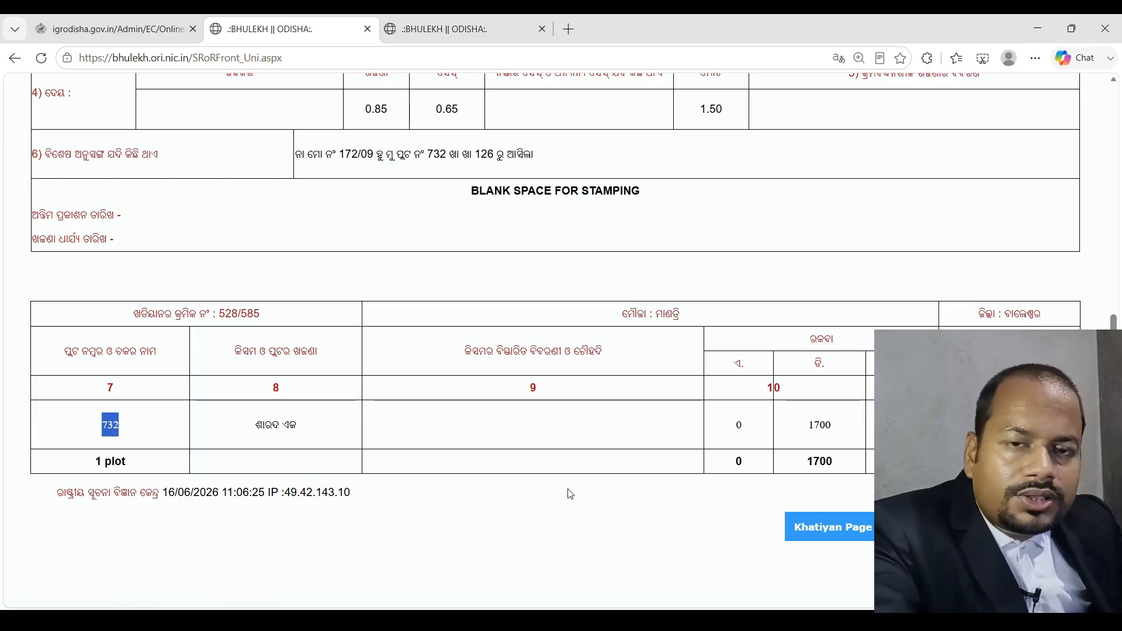
{"action": "left_click", "coordinate": [467, 29]}
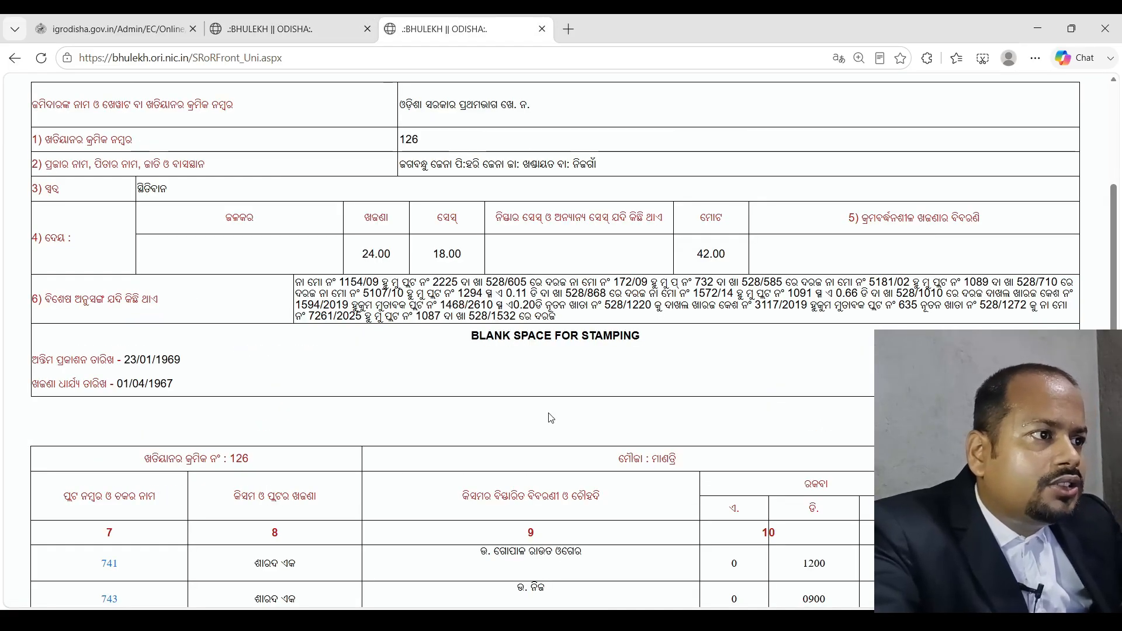
{"action": "scroll", "coordinate": [551, 416], "scroll_direction": "up", "scroll_amount": 3}
{"action": "scroll", "coordinate": [551, 419], "scroll_direction": "down", "scroll_amount": 5}
{"action": "scroll", "coordinate": [641, 401], "scroll_direction": "up", "scroll_amount": 3}
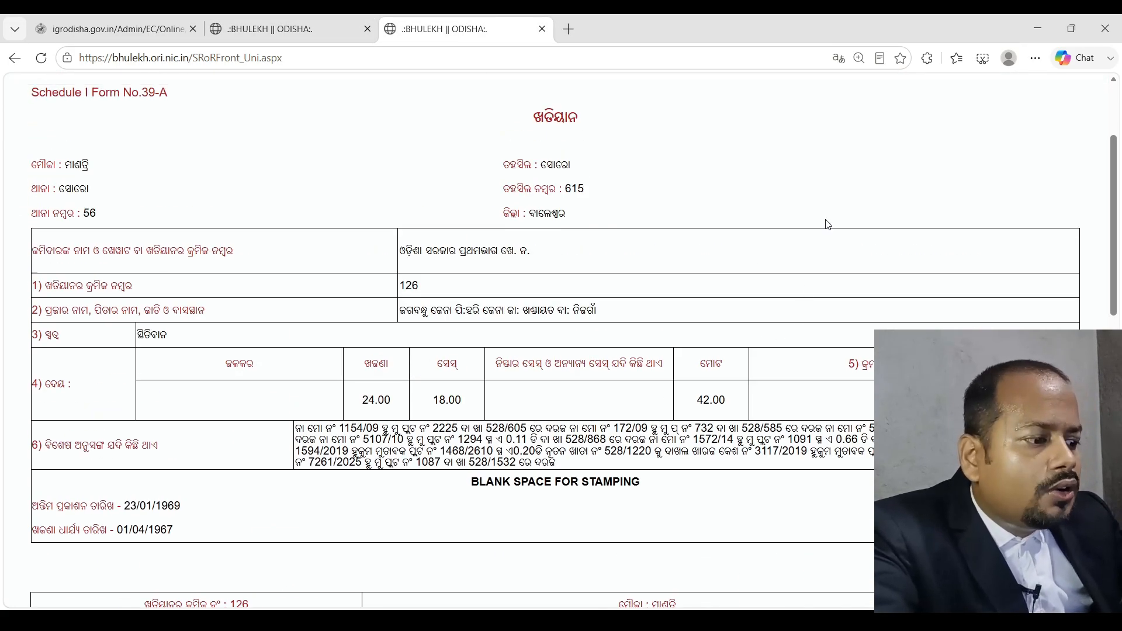
Search khatiyan 126 for plot 732 and mark its remarks referencing 172/09 and khata 528/585
{"action": "key", "text": "ctrl+f"}
{"action": "key", "text": "ctrl+v"}
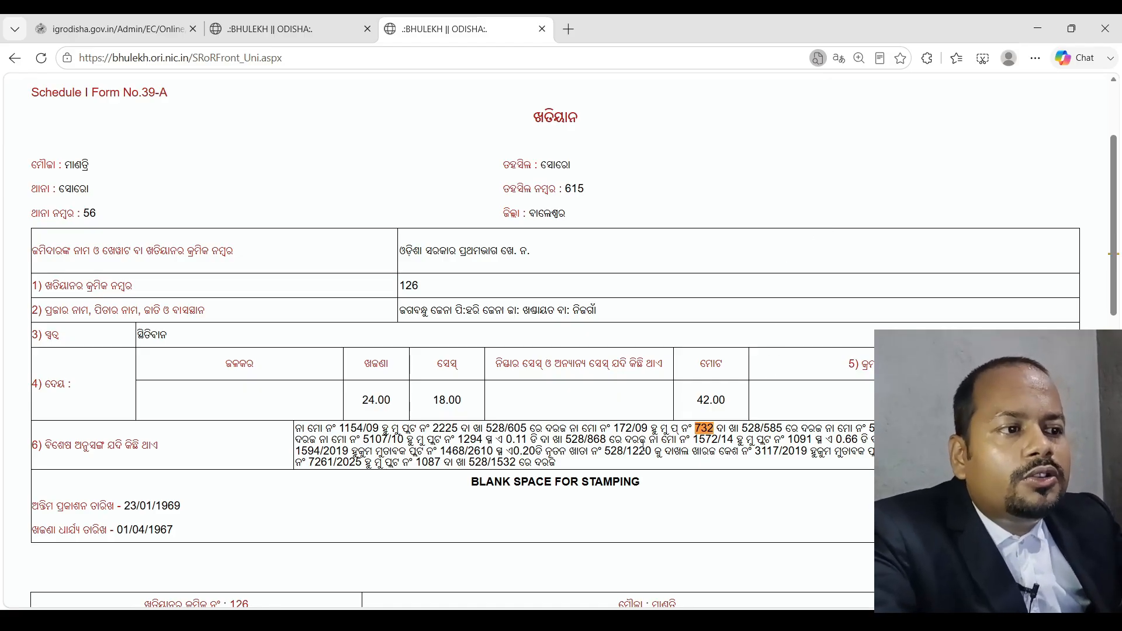
{"action": "left_click_drag", "start_coordinate": [615, 430], "coordinate": [650, 430]}
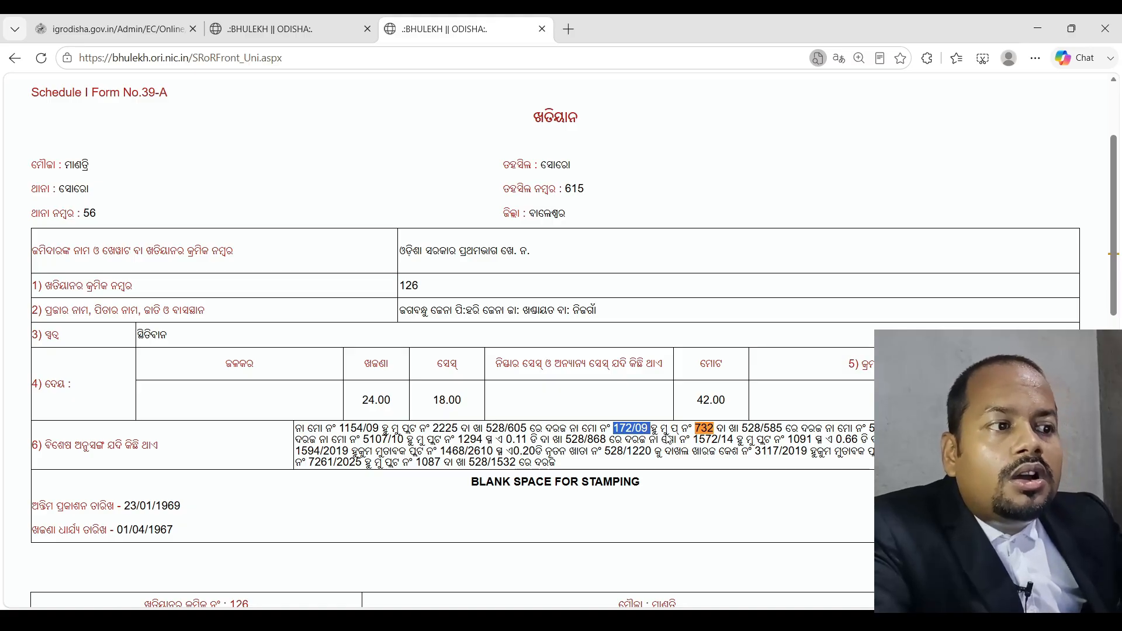
{"action": "left_click_drag", "start_coordinate": [571, 432], "coordinate": [636, 433]}
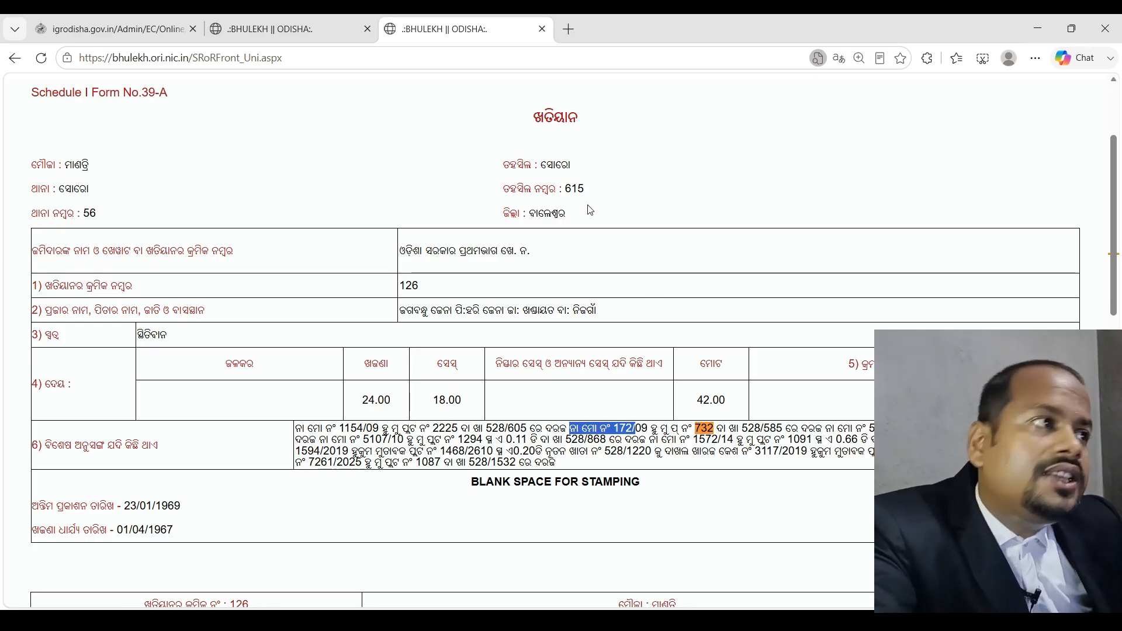
{"action": "left_click", "coordinate": [315, 29]}
{"action": "left_click", "coordinate": [444, 29]}
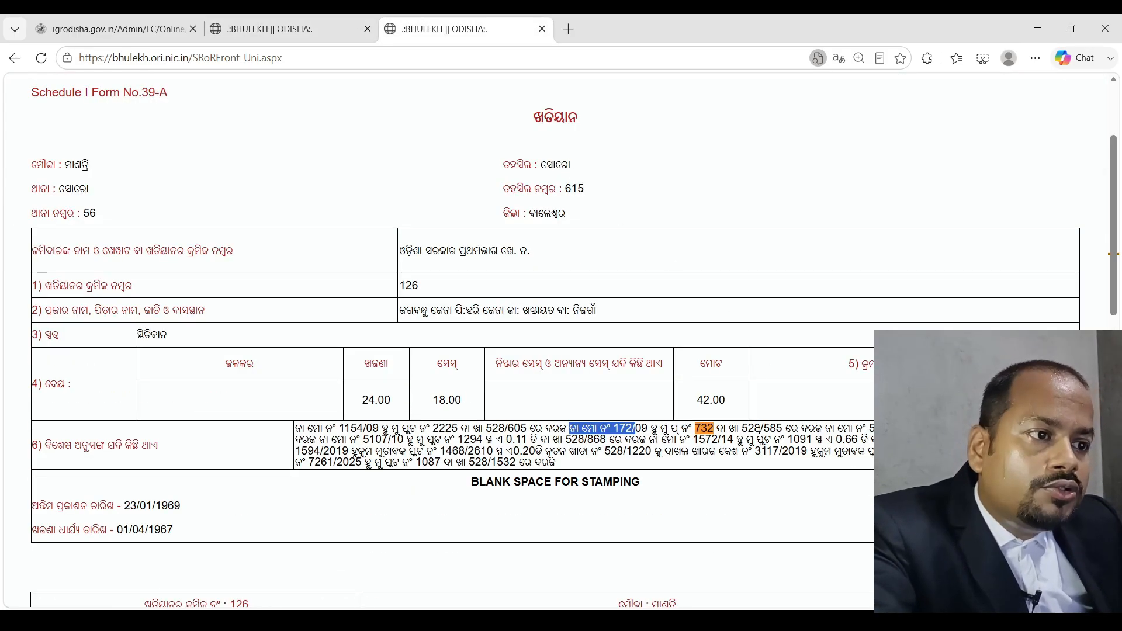
{"action": "left_click_drag", "start_coordinate": [741, 428], "coordinate": [783, 432]}
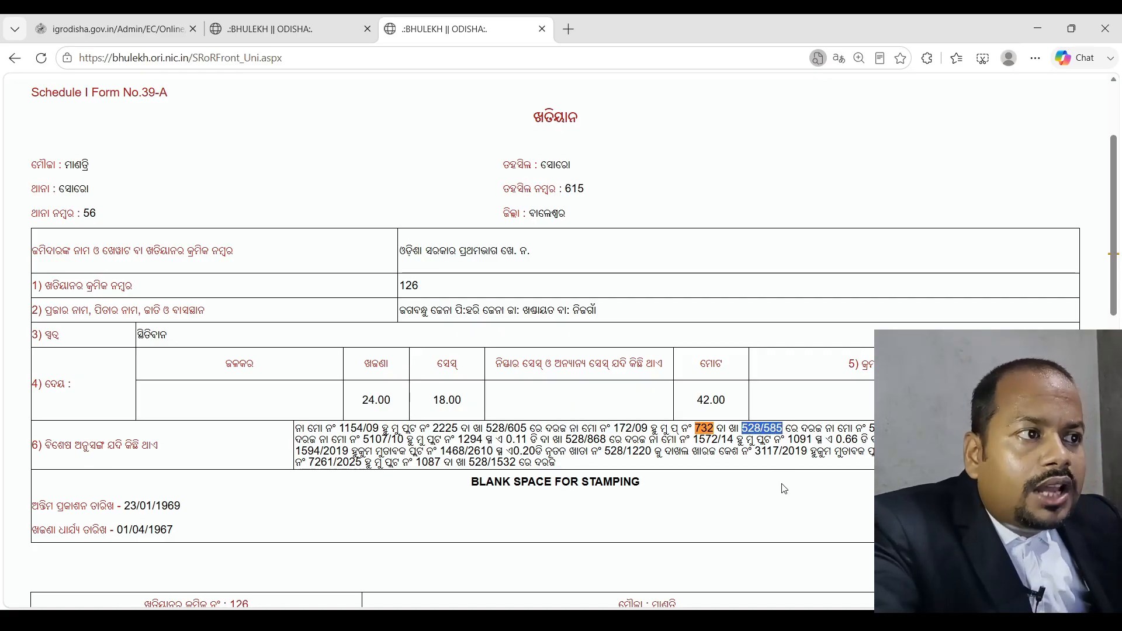
{"action": "scroll", "coordinate": [718, 456], "scroll_direction": "down", "scroll_amount": 5}
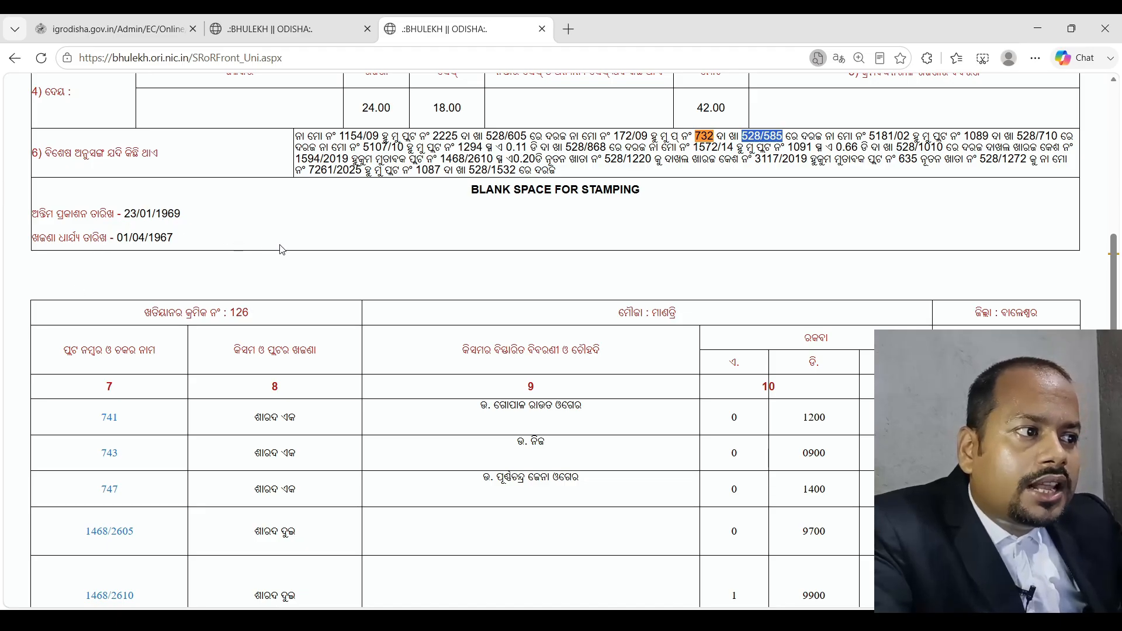
{"action": "scroll", "coordinate": [282, 248], "scroll_direction": "up", "scroll_amount": 6}
{"action": "left_click_drag", "start_coordinate": [428, 366], "coordinate": [387, 363]}
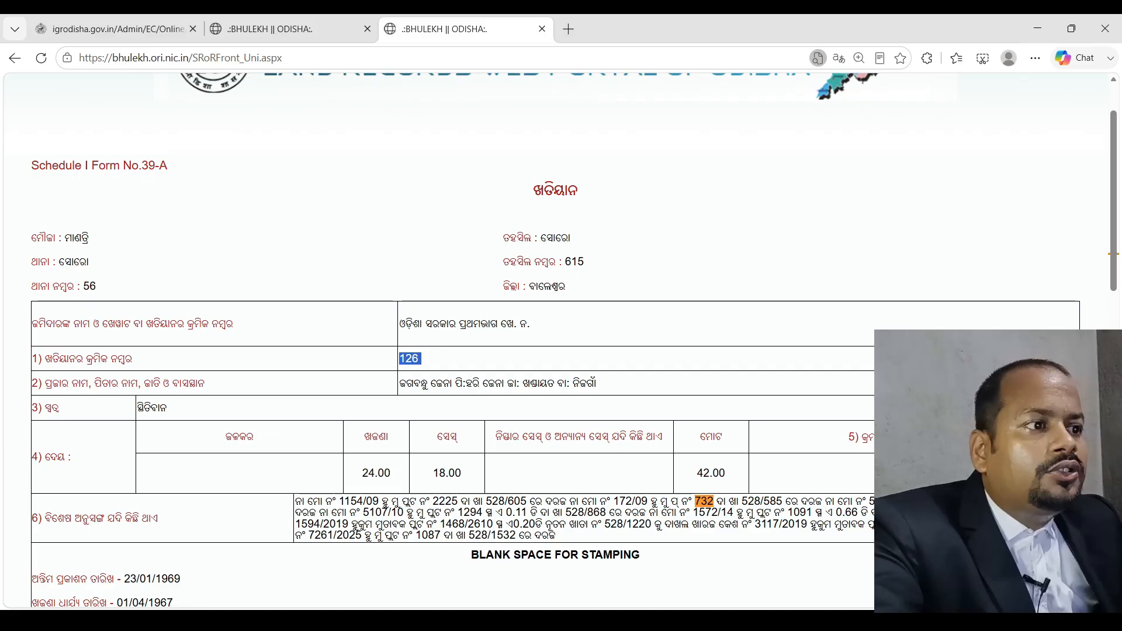
{"action": "left_click", "coordinate": [766, 376]}
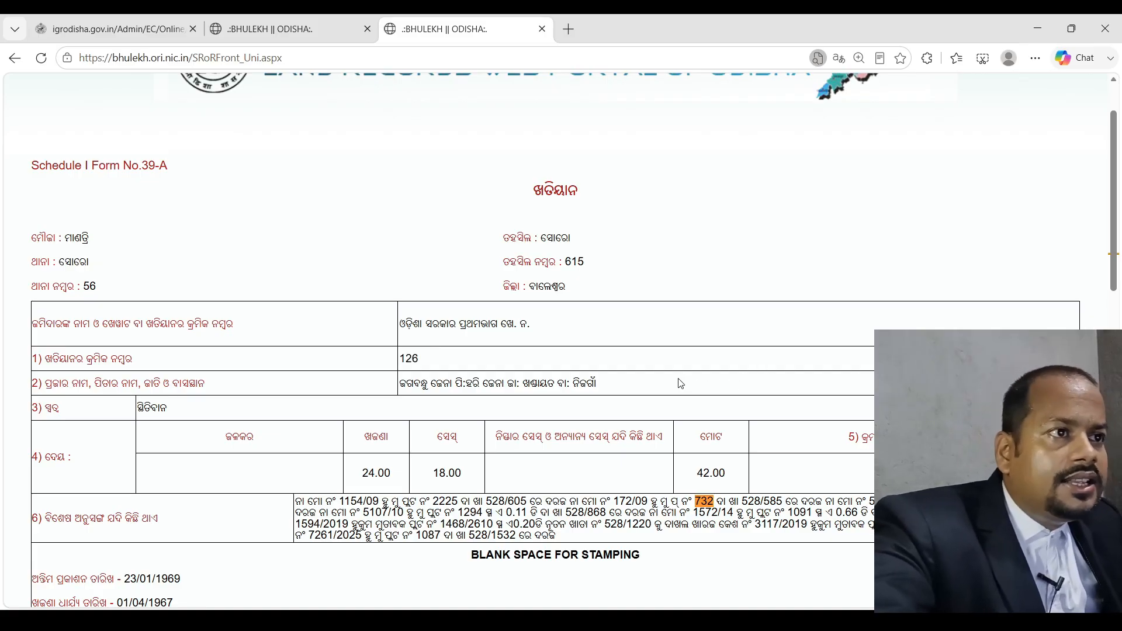
Check the khata 528/585 record against the empty Encumbrance Certificate form
{"action": "key", "text": "ctrl+1"}
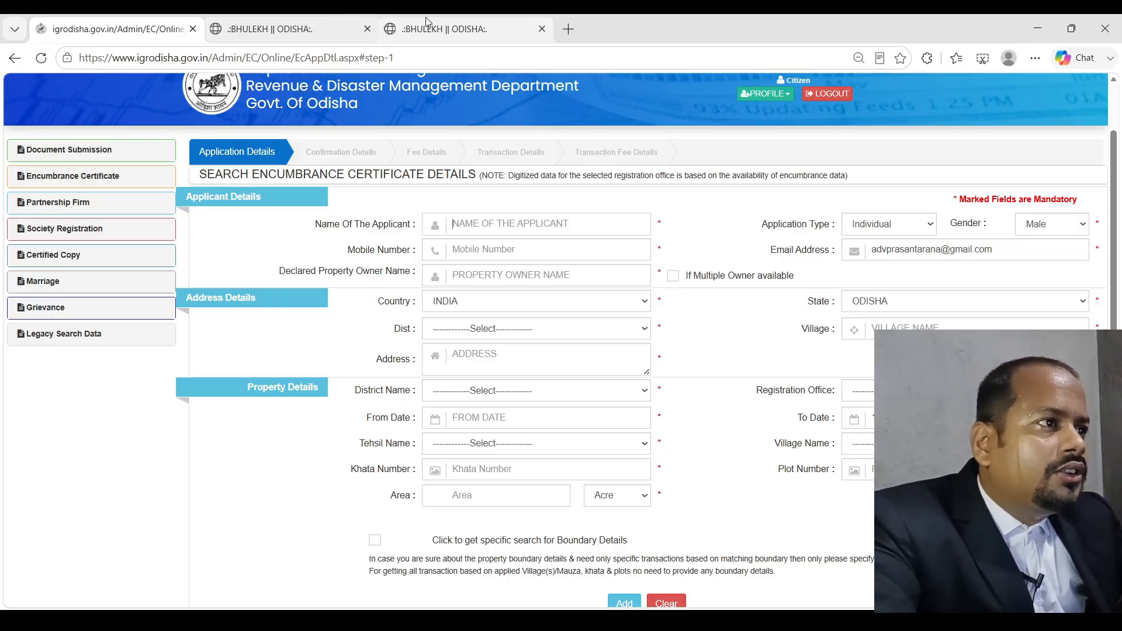
{"action": "left_click", "coordinate": [268, 31]}
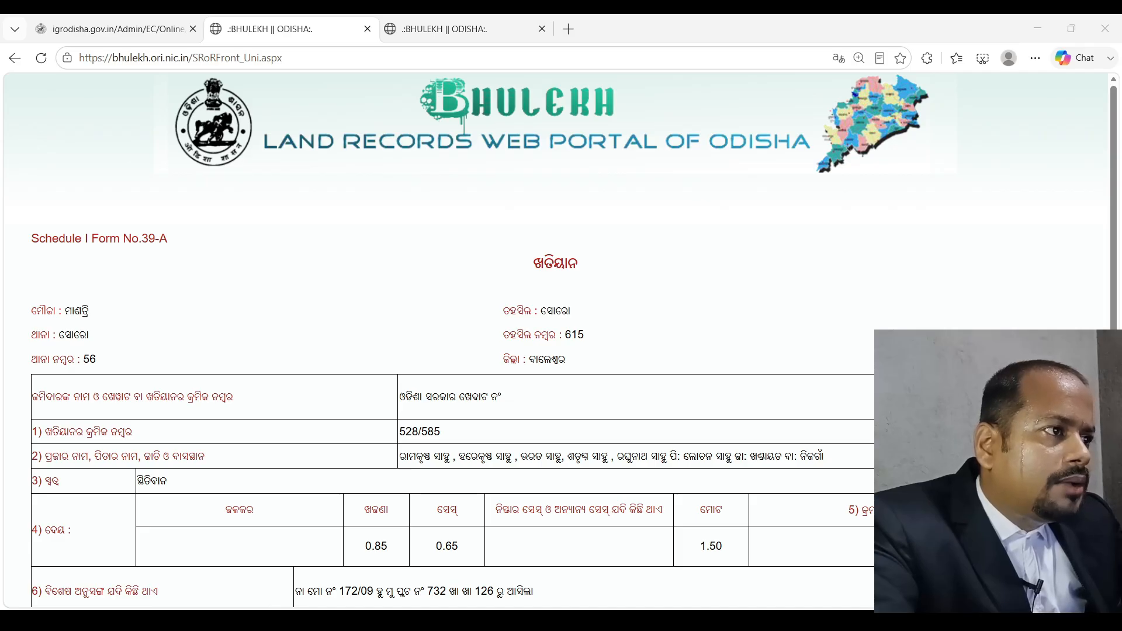
{"action": "left_click", "coordinate": [382, 257]}
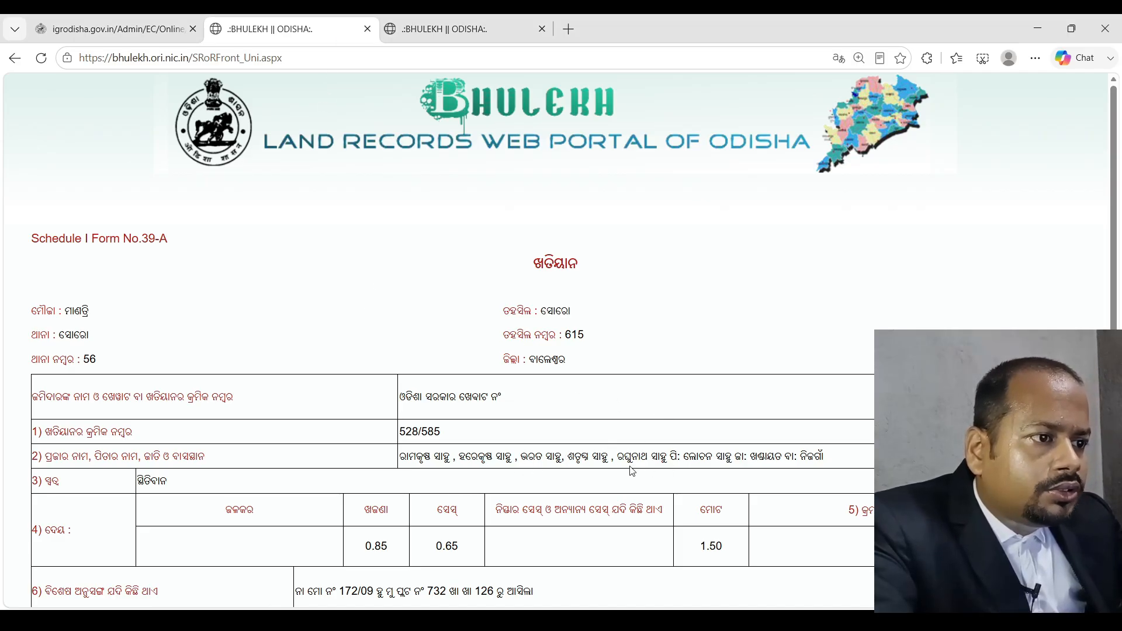
Enter the applicant's full name and mobile number, then copy the name for the owner field
{"action": "left_click", "coordinate": [130, 30]}
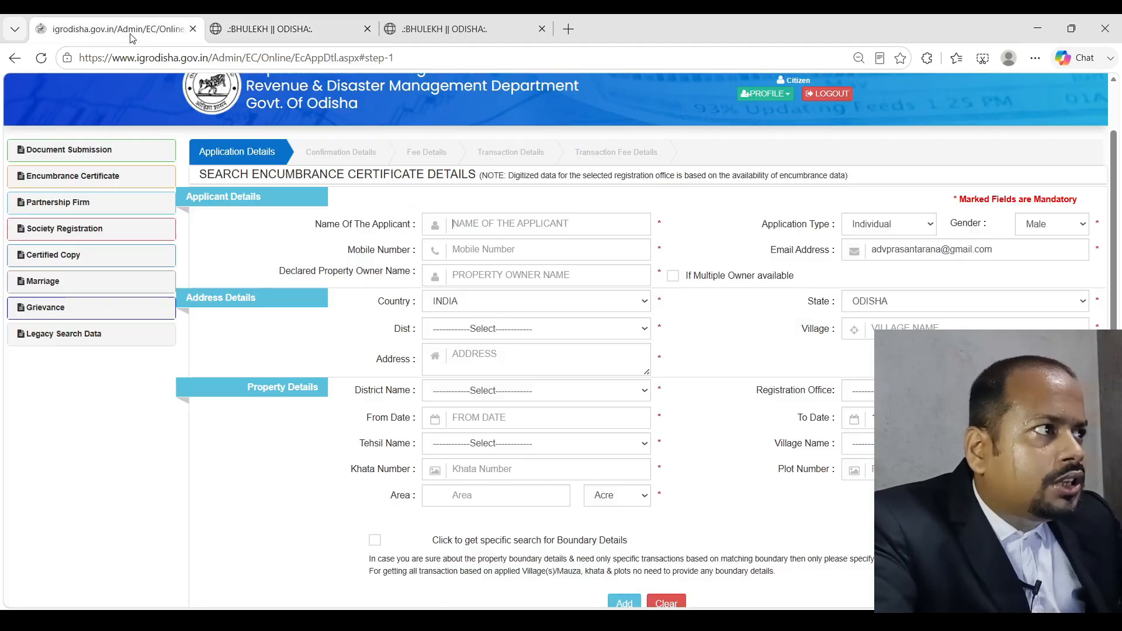
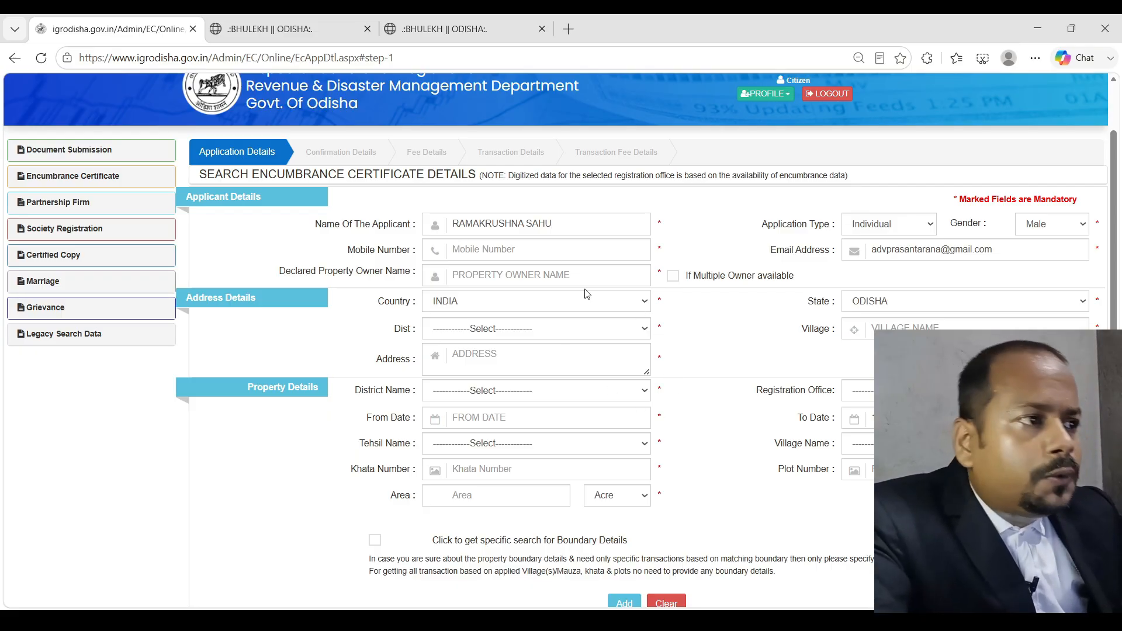
{"action": "left_click", "coordinate": [551, 253]}
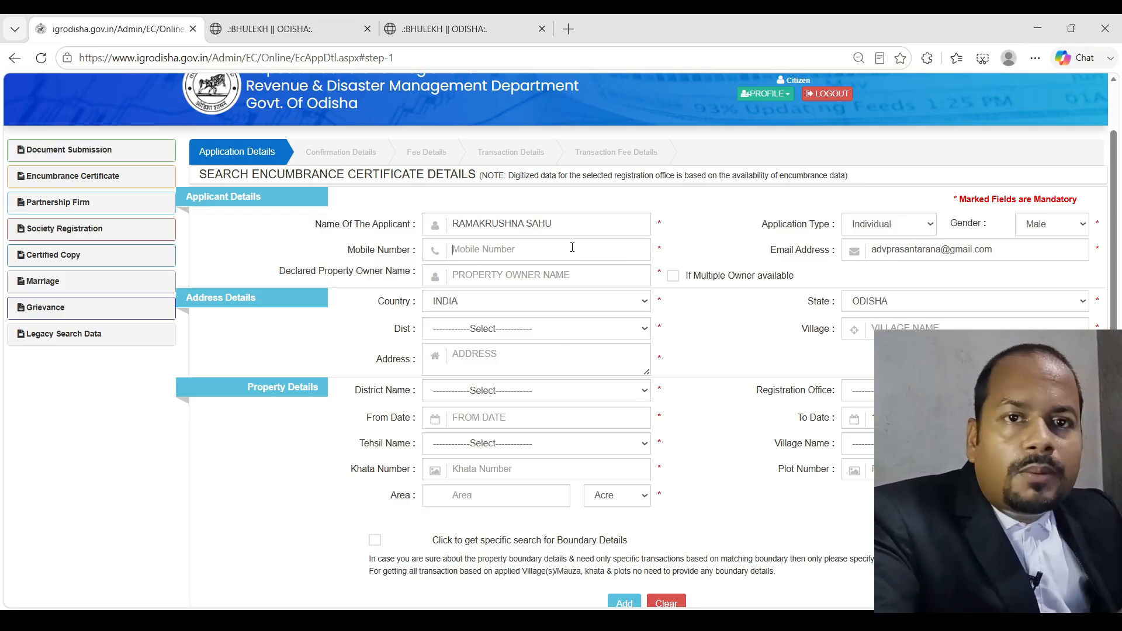
{"action": "type", "text": "9"}
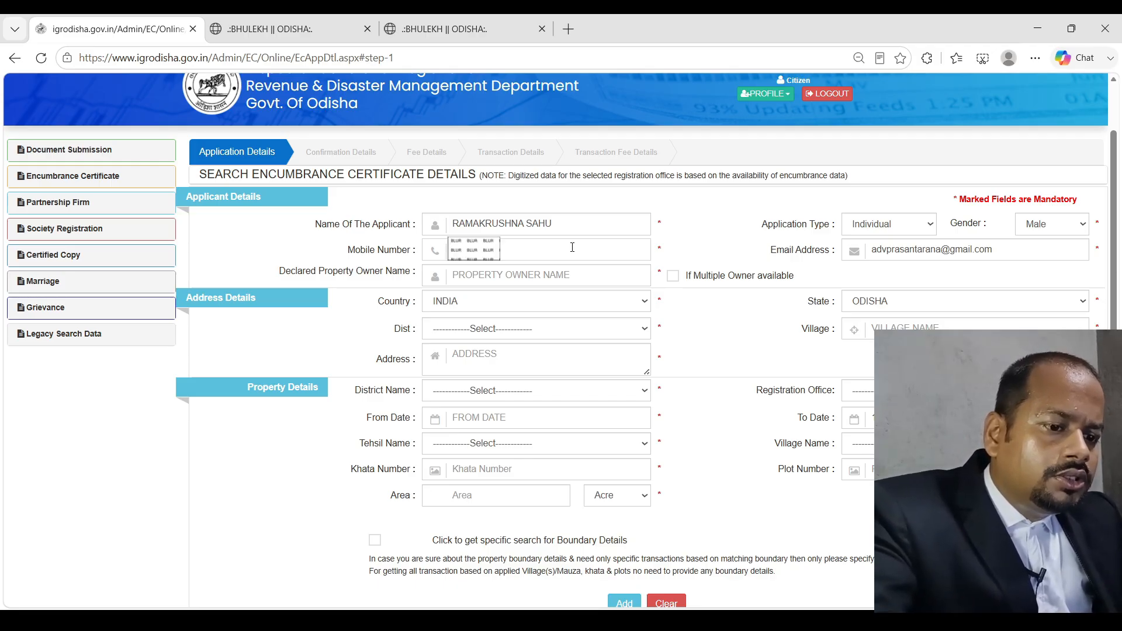
{"action": "key", "text": "Tab"}
{"action": "key", "text": "Tab"}
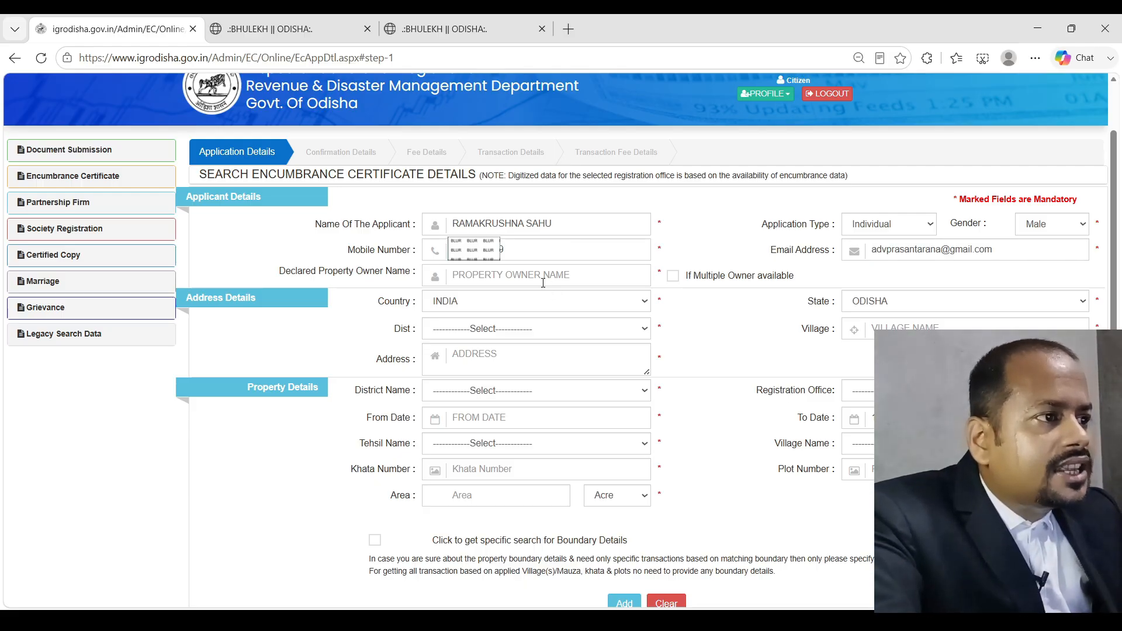
{"action": "scroll", "coordinate": [549, 274], "scroll_direction": "down", "scroll_amount": 1}
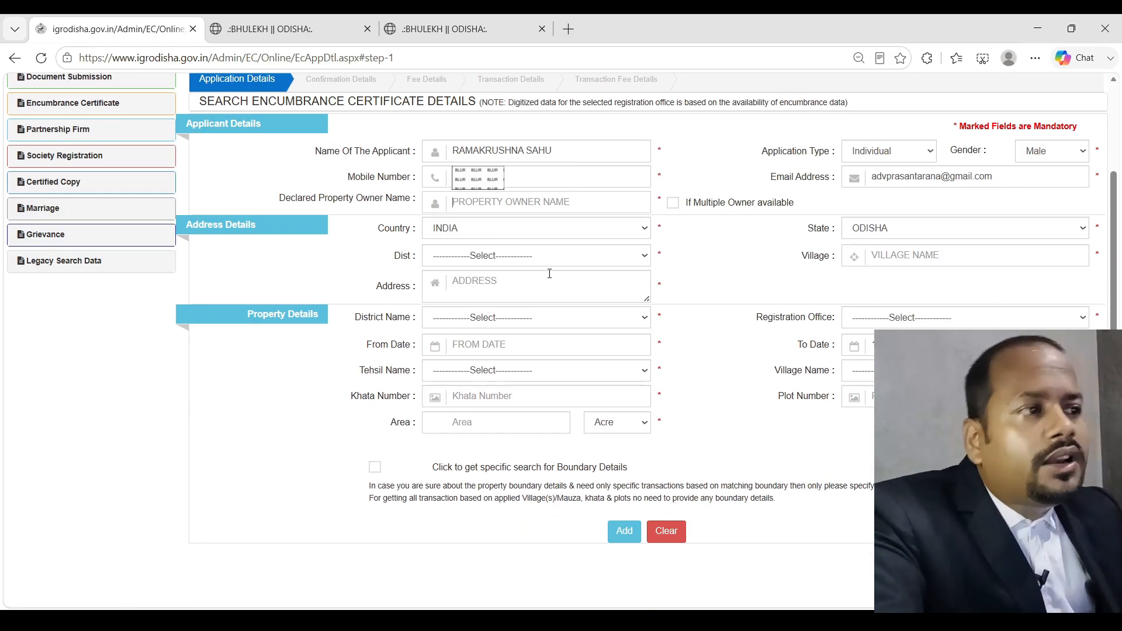
{"action": "left_click_drag", "start_coordinate": [558, 153], "coordinate": [376, 148]}
{"action": "key", "text": "ctrl+c"}
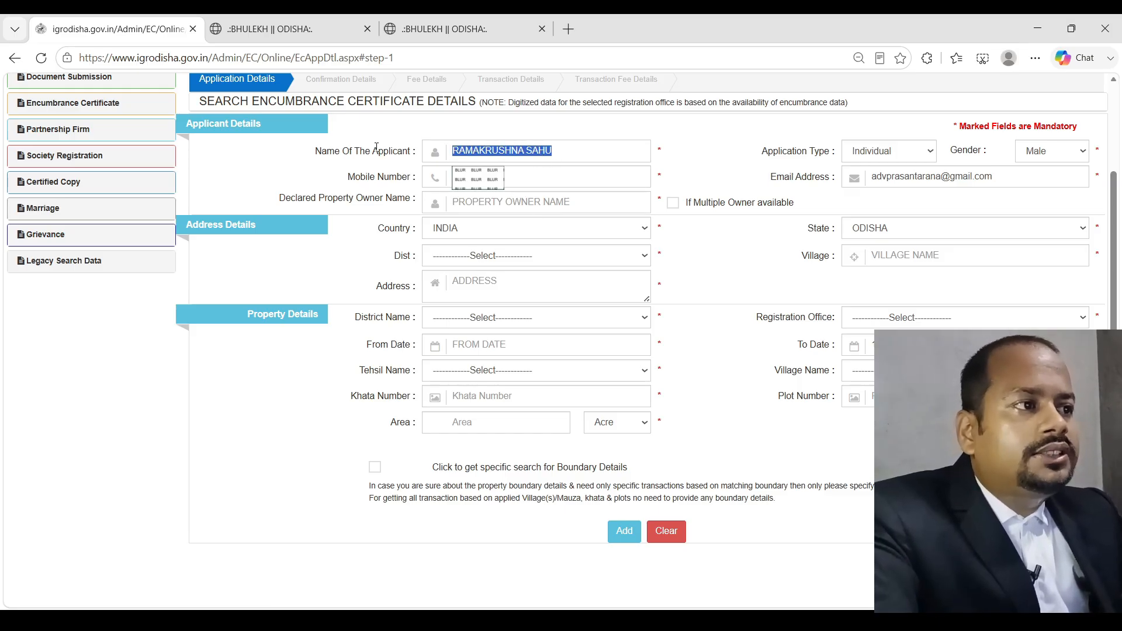
{"action": "left_click", "coordinate": [484, 202]}
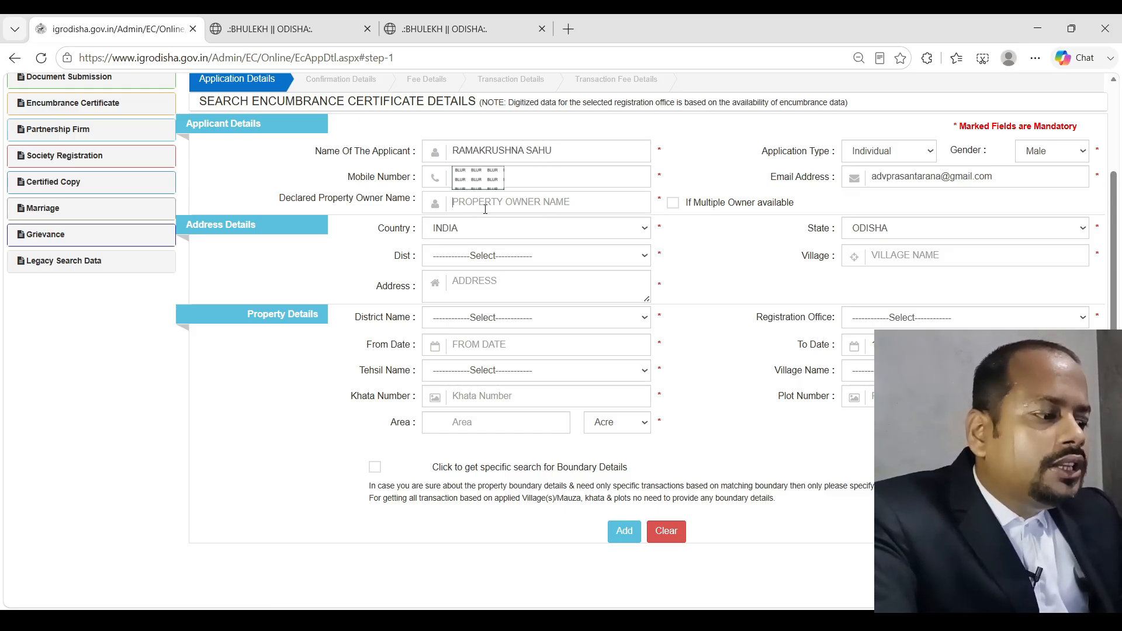
Paste the applicant's name as declared property owner, keep single owner, and pick district BALASORE
{"action": "key", "text": "ctrl+v"}
{"action": "left_click", "coordinate": [316, 32]}
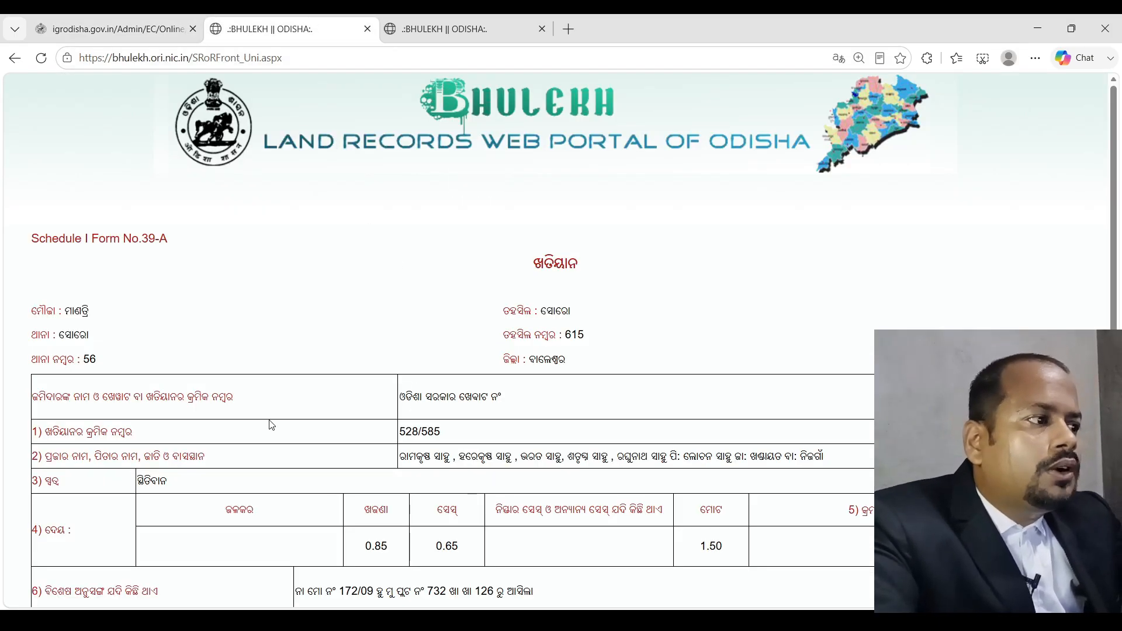
{"action": "scroll", "coordinate": [461, 291], "scroll_direction": "down", "scroll_amount": 5}
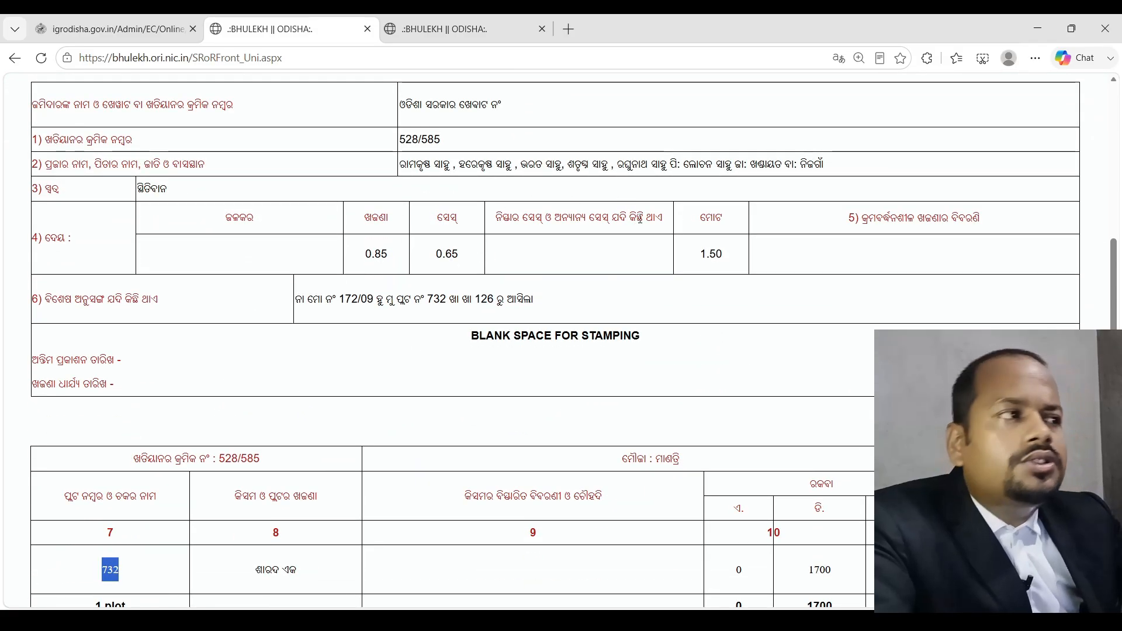
{"action": "left_click", "coordinate": [120, 28]}
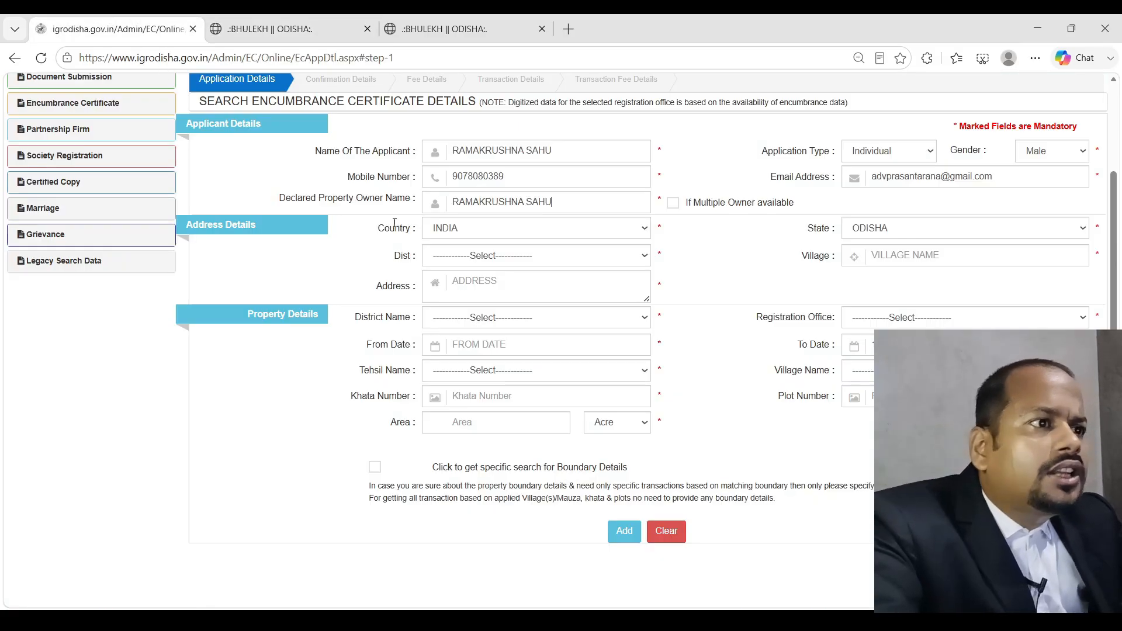
{"action": "left_click", "coordinate": [674, 204]}
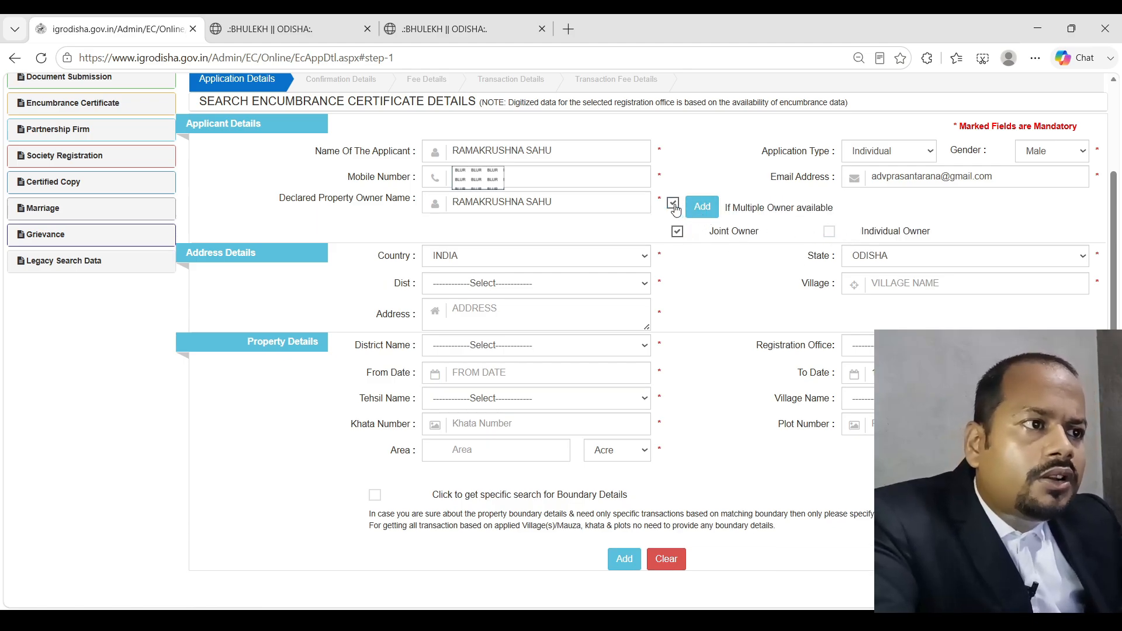
{"action": "left_click", "coordinate": [673, 204]}
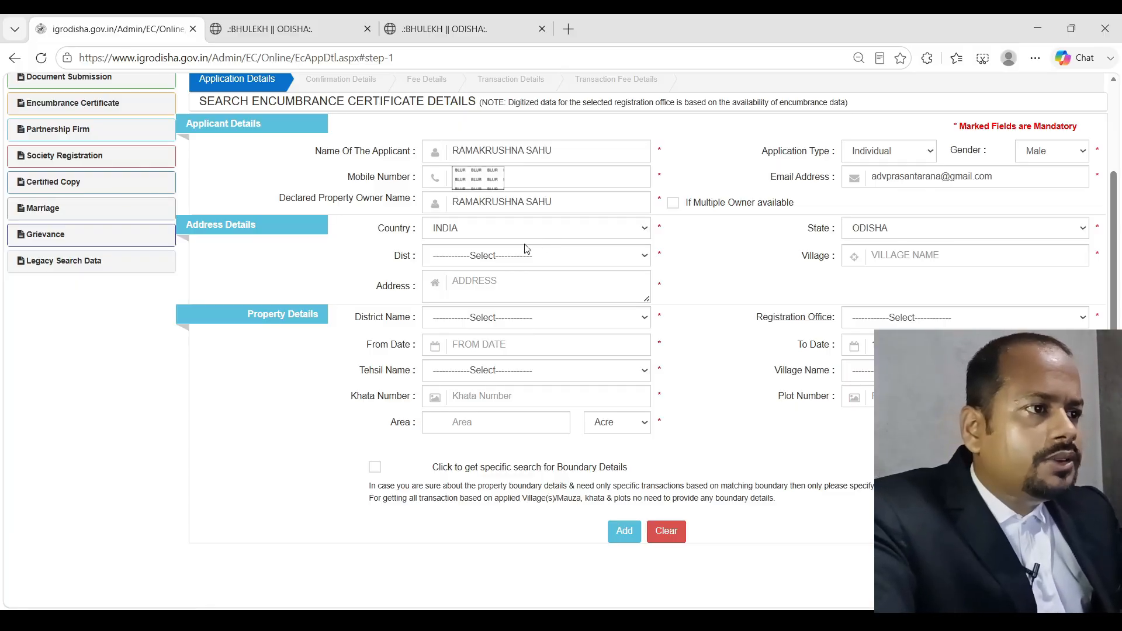
{"action": "left_click", "coordinate": [525, 308]}
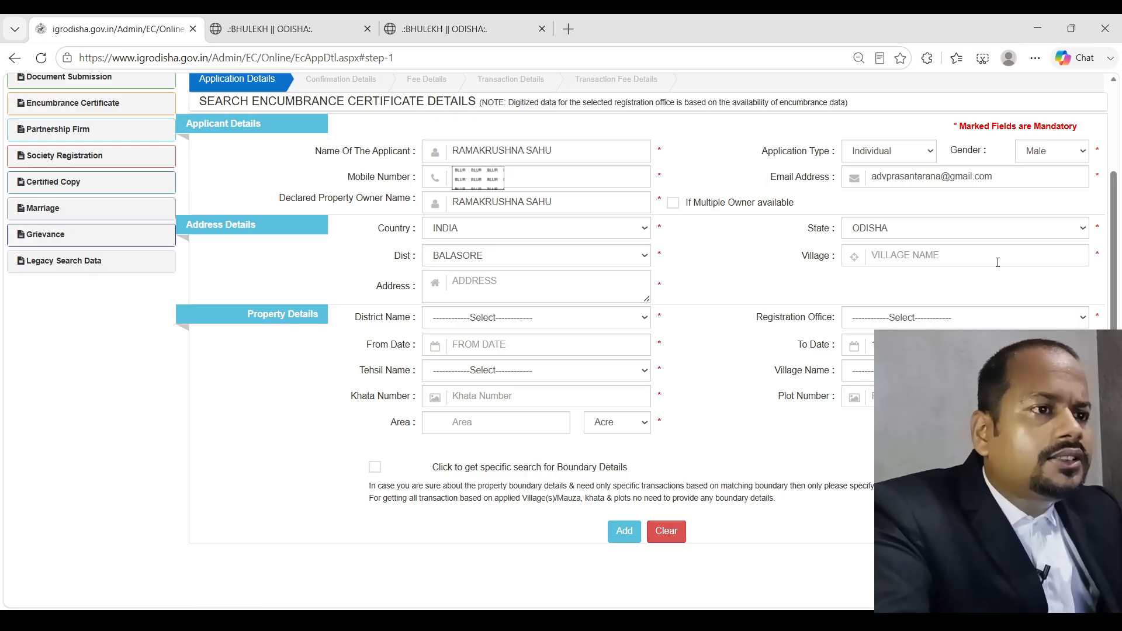
Enter SORO as village and address, with district BALASORE and tehsil BAHANAGA
{"action": "type", "text": "SORO"}
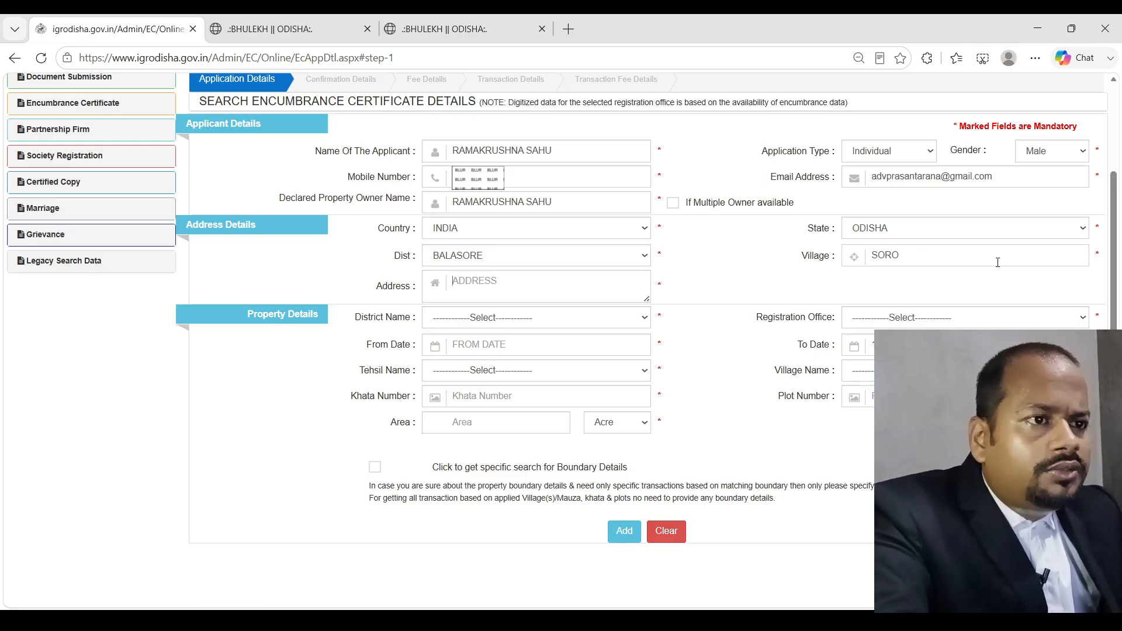
{"action": "key", "text": "Tab"}
{"action": "type", "text": "SORO"}
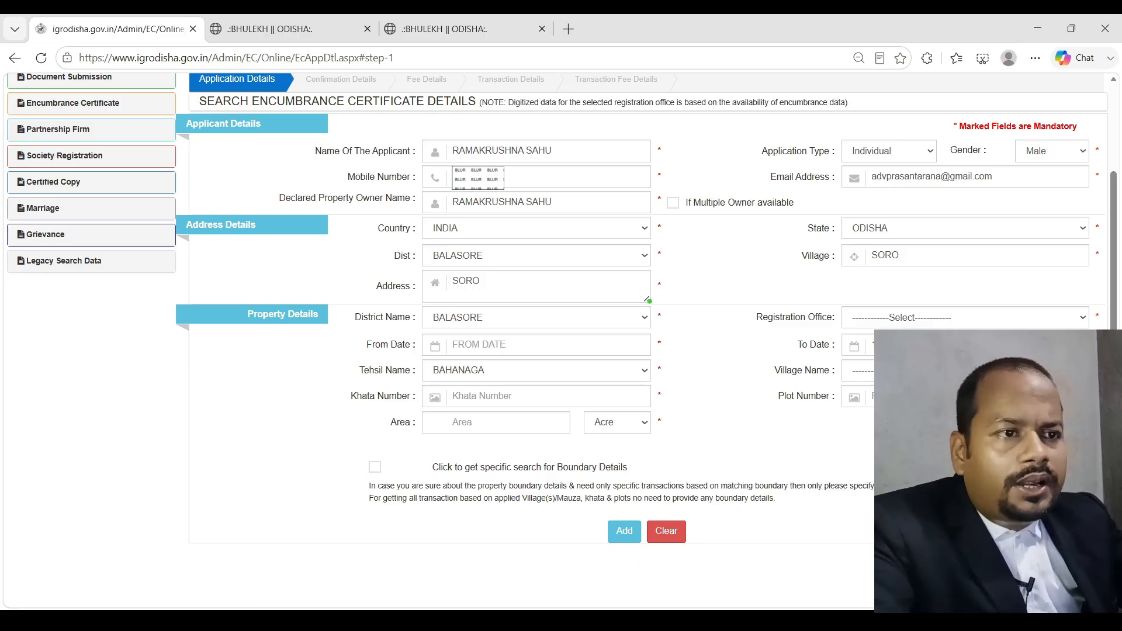
{"action": "left_click", "coordinate": [962, 323]}
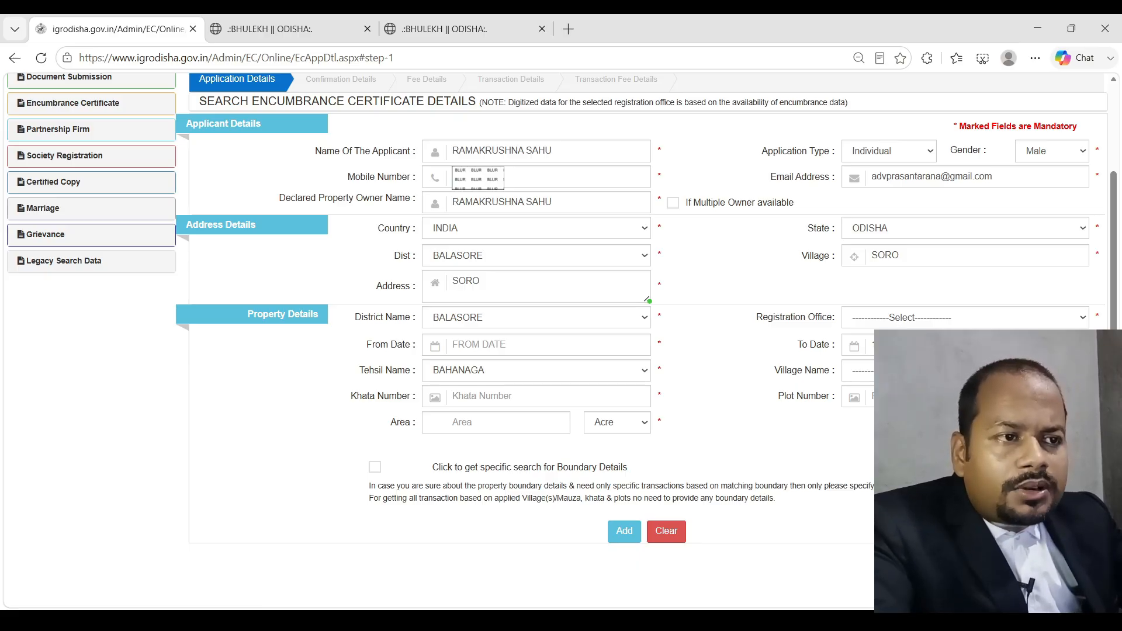
Select SORO as the registration office and check the 1967 date in the khata 126 record
{"action": "left_click", "coordinate": [935, 403]}
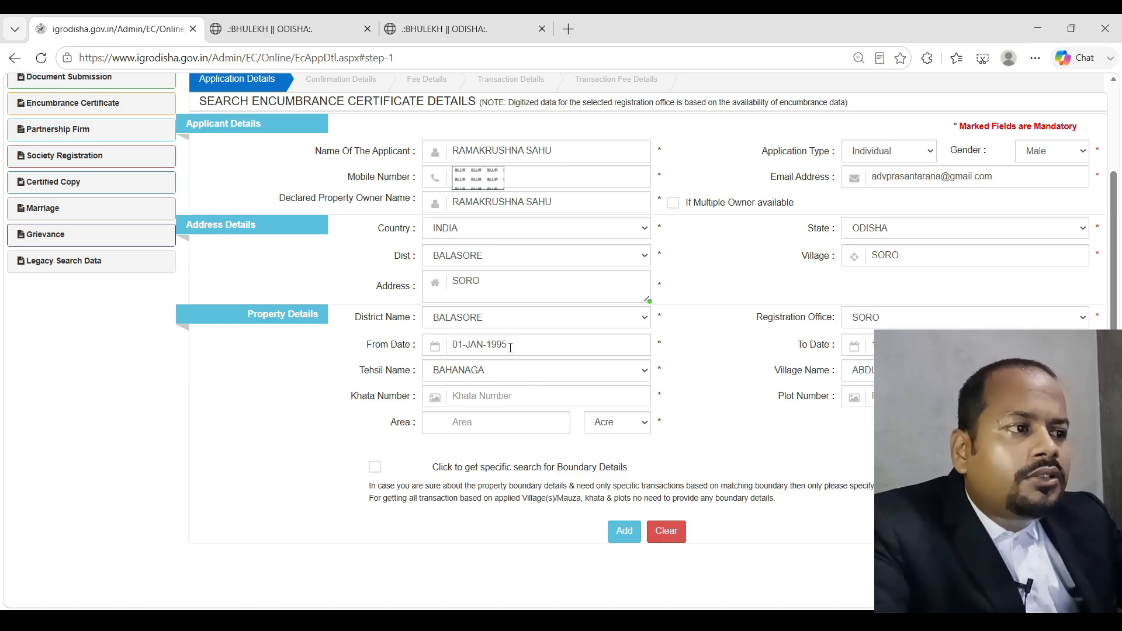
{"action": "left_click", "coordinate": [510, 347]}
{"action": "left_click", "coordinate": [462, 29]}
{"action": "scroll", "coordinate": [480, 463], "scroll_direction": "down", "scroll_amount": 5}
{"action": "scroll", "coordinate": [481, 464], "scroll_direction": "down", "scroll_amount": 1}
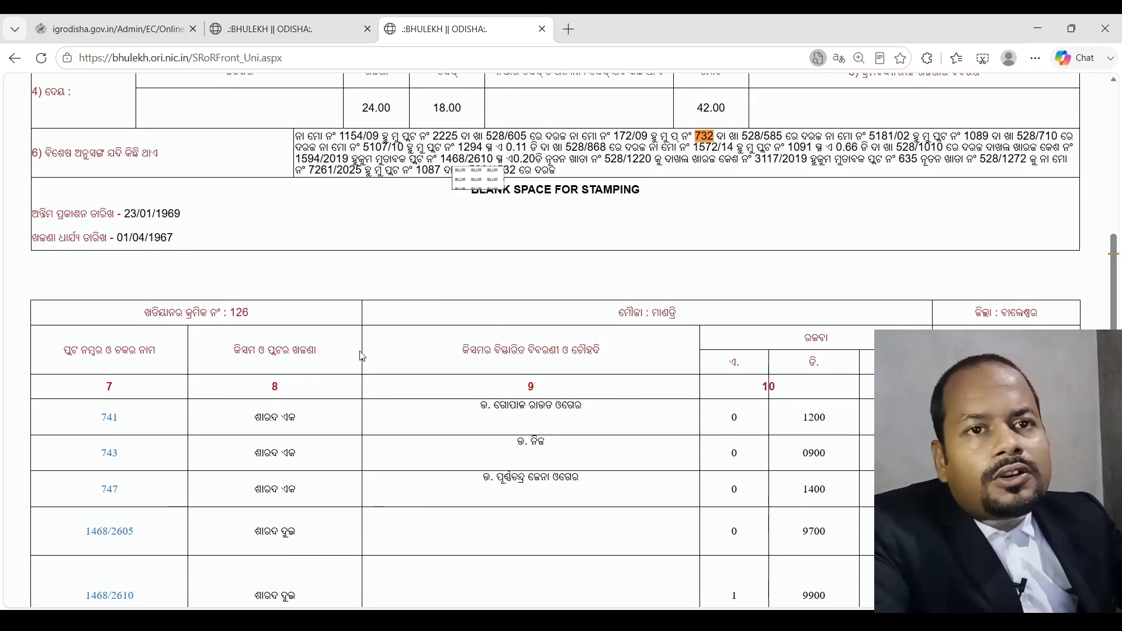
{"action": "left_click_drag", "start_coordinate": [176, 240], "coordinate": [155, 214]}
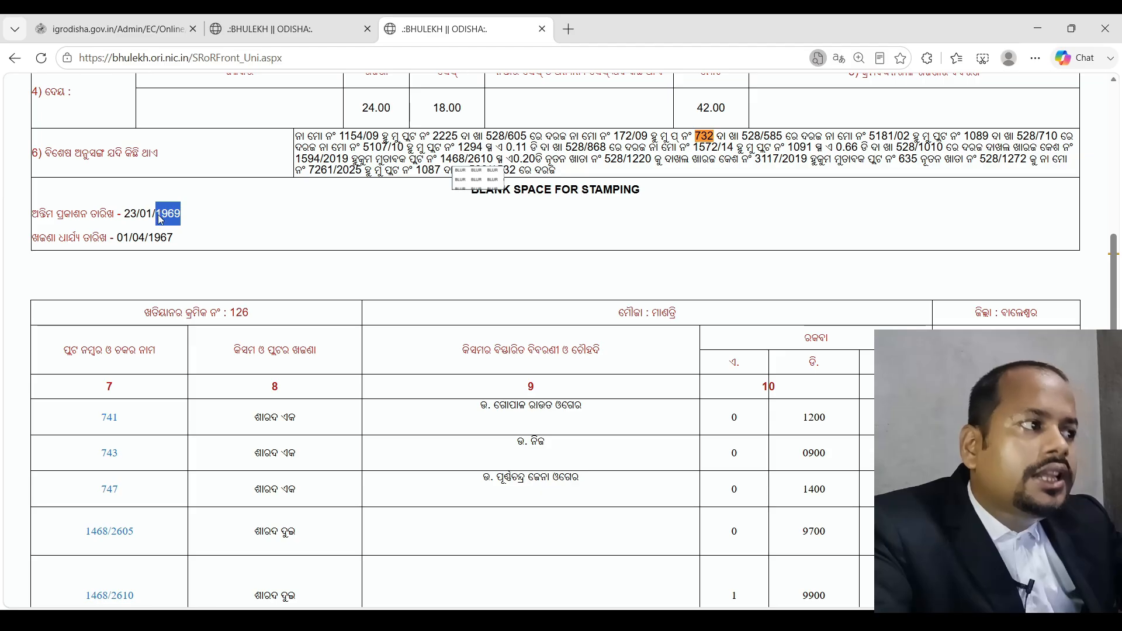
Review the khata 528/585 record, then pick a From Date (16-JUN-2026) on the form
{"action": "left_click", "coordinate": [269, 30]}
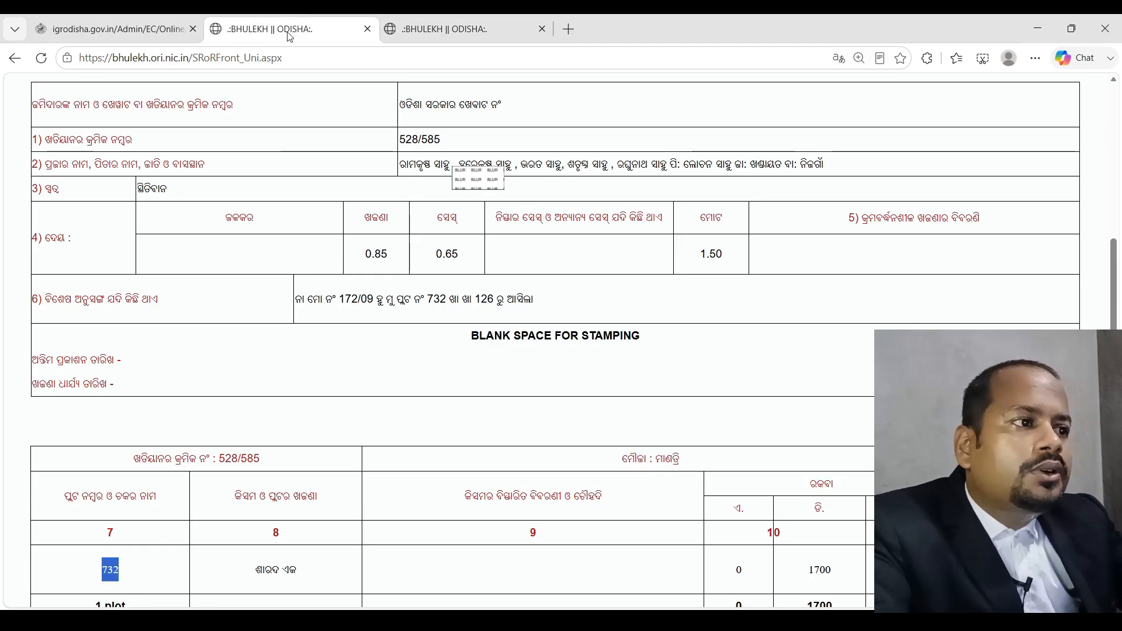
{"action": "left_click", "coordinate": [157, 23]}
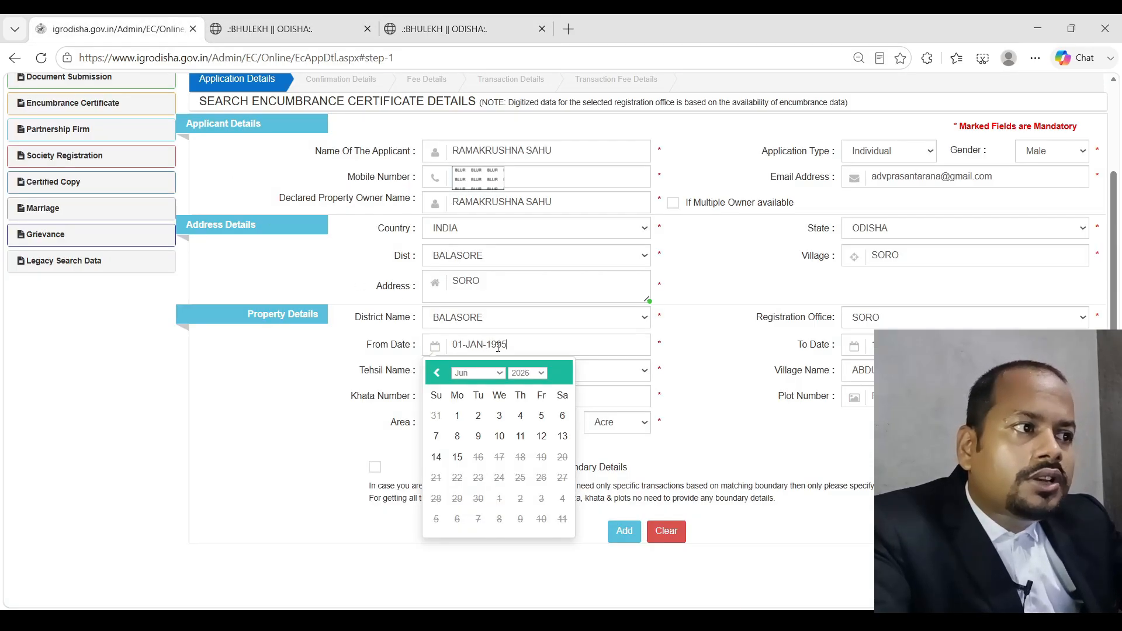
{"action": "left_click", "coordinate": [700, 340]}
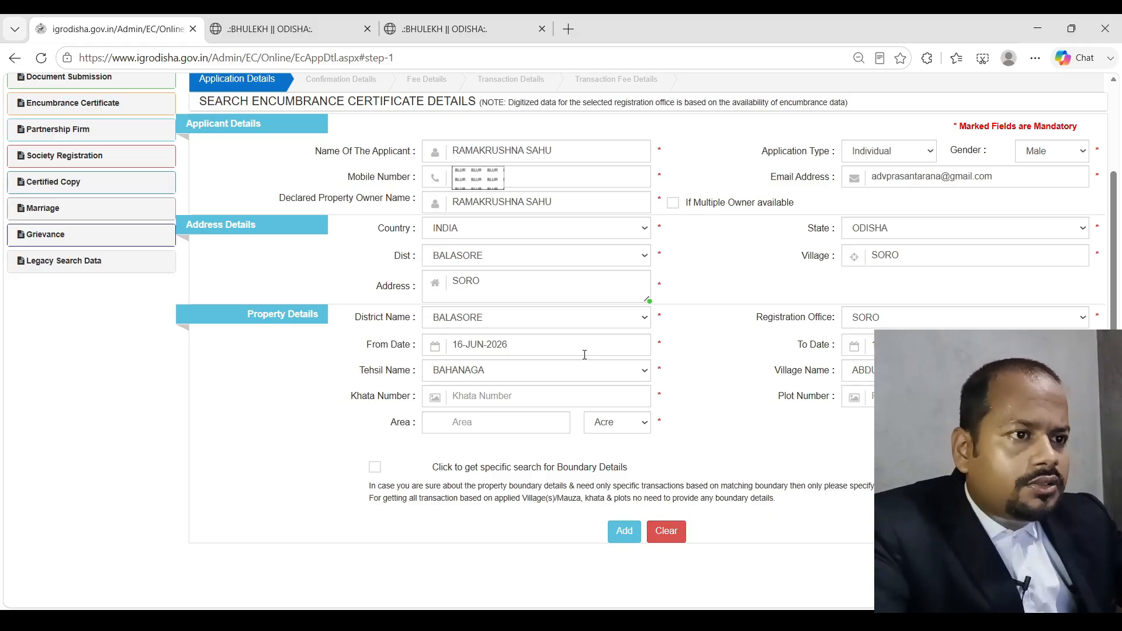
Set the From Date to 01-JAN-1995 using the calendar's year and month, then open a new tab
{"action": "left_click", "coordinate": [584, 353]}
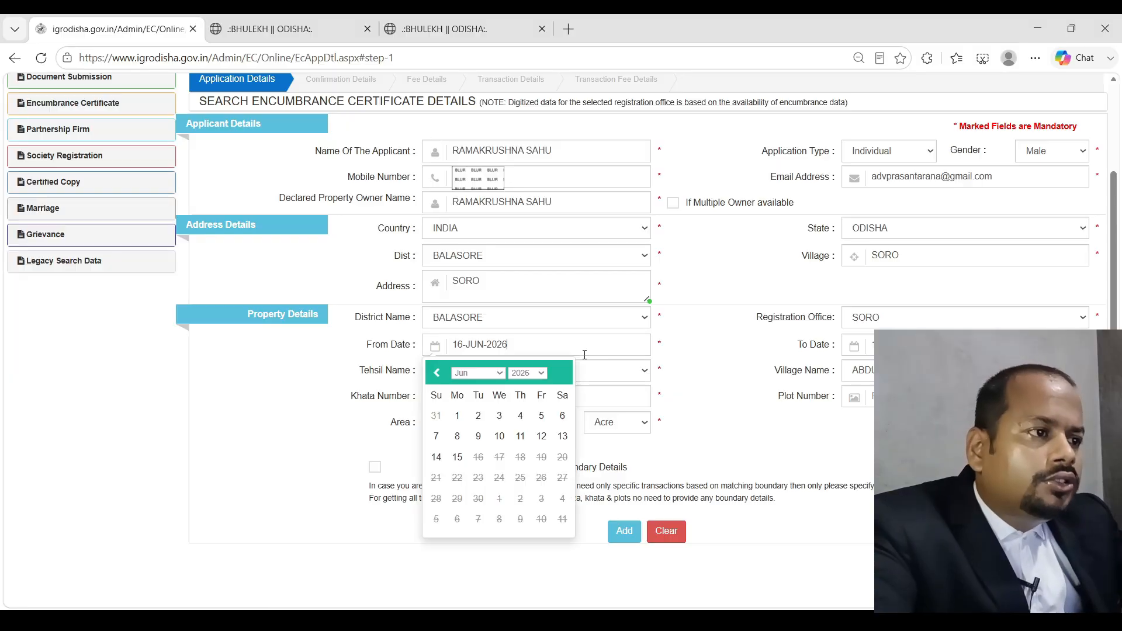
{"action": "left_click", "coordinate": [517, 31]}
{"action": "left_click", "coordinate": [496, 377]}
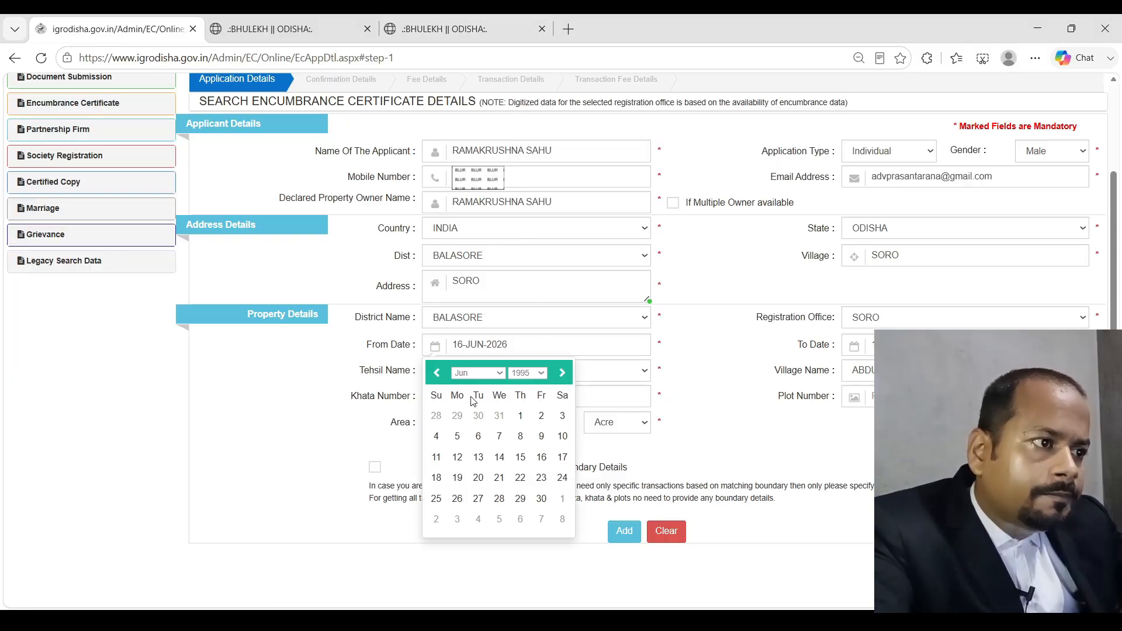
{"action": "left_click", "coordinate": [472, 403]}
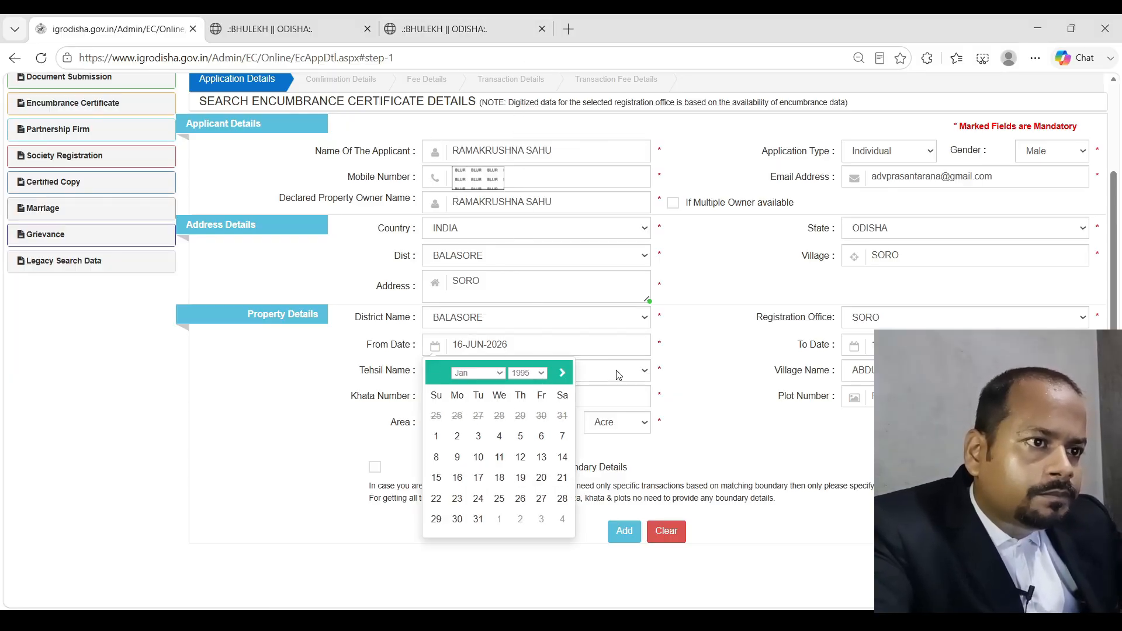
{"action": "left_click", "coordinate": [436, 436]}
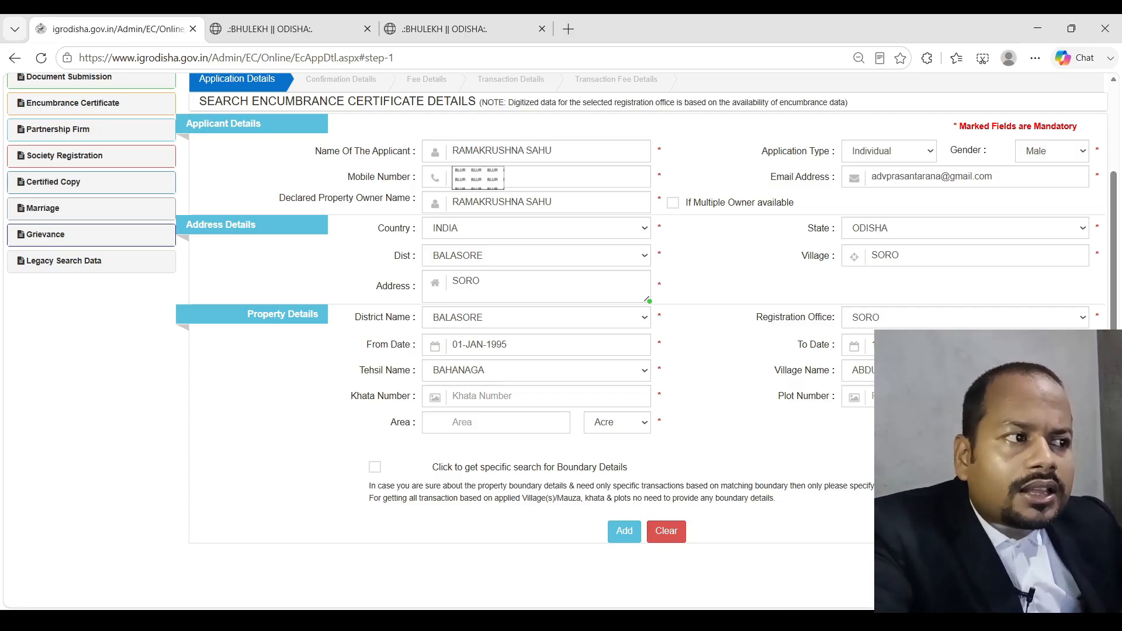
{"action": "left_click", "coordinate": [575, 36]}
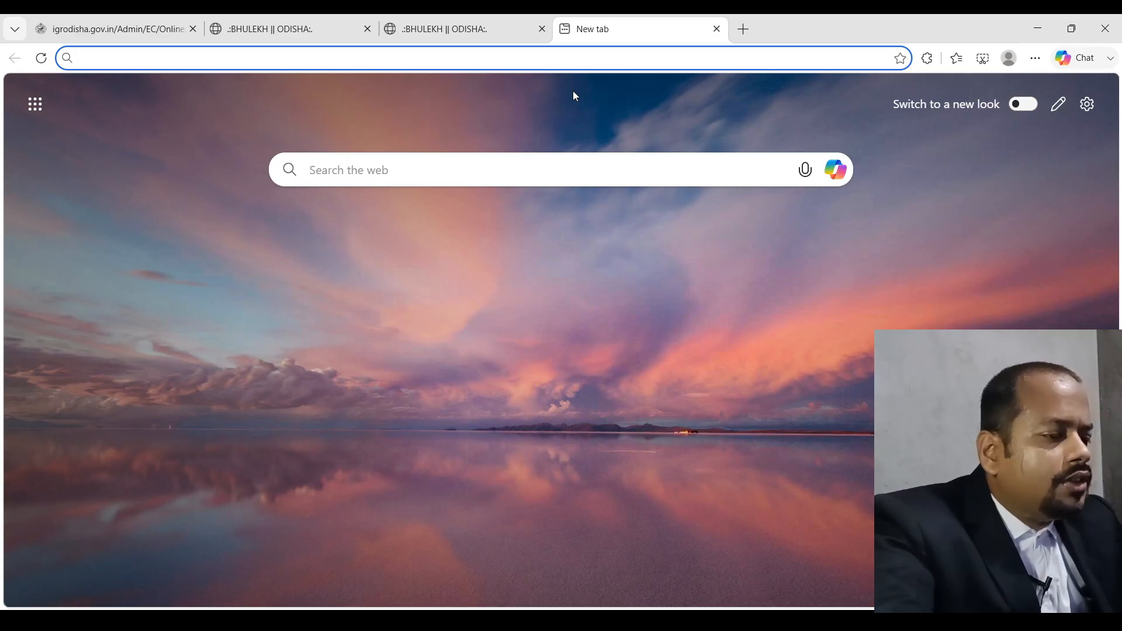
Search for a date calculator and open the Calculator.net Date Calculator page
{"action": "type", "text": "date"}
{"action": "key", "text": "Return"}
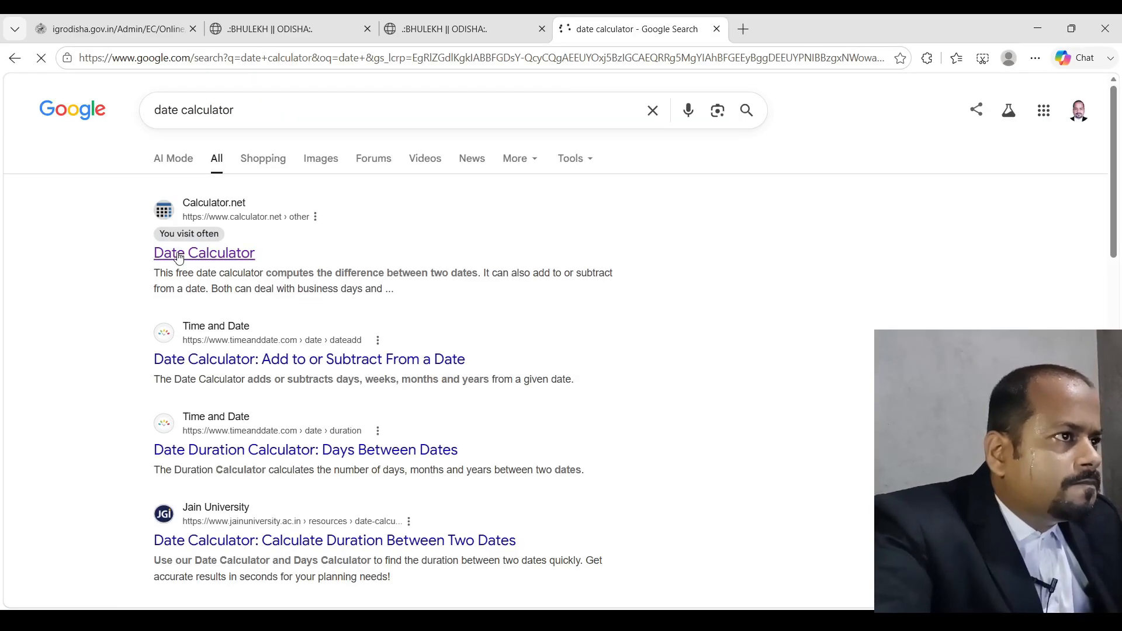
{"action": "left_click", "coordinate": [178, 258]}
{"action": "scroll", "coordinate": [483, 293], "scroll_direction": "down", "scroll_amount": 5}
{"action": "scroll", "coordinate": [415, 292], "scroll_direction": "up", "scroll_amount": 3}
Set the calculator's start date to Jan 1, 1995
{"action": "left_click", "coordinate": [380, 292]}
{"action": "left_click", "coordinate": [381, 312]}
{"action": "left_click", "coordinate": [426, 291]}
{"action": "left_click", "coordinate": [425, 313]}
{"action": "left_click", "coordinate": [467, 295]}
{"action": "left_click_drag", "start_coordinate": [489, 289], "coordinate": [351, 273]}
{"action": "type", "text": "1995"}
Add 13 years to get Jan 1, 2008, then open the form's To Date calendar
{"action": "key", "text": "Tab"}
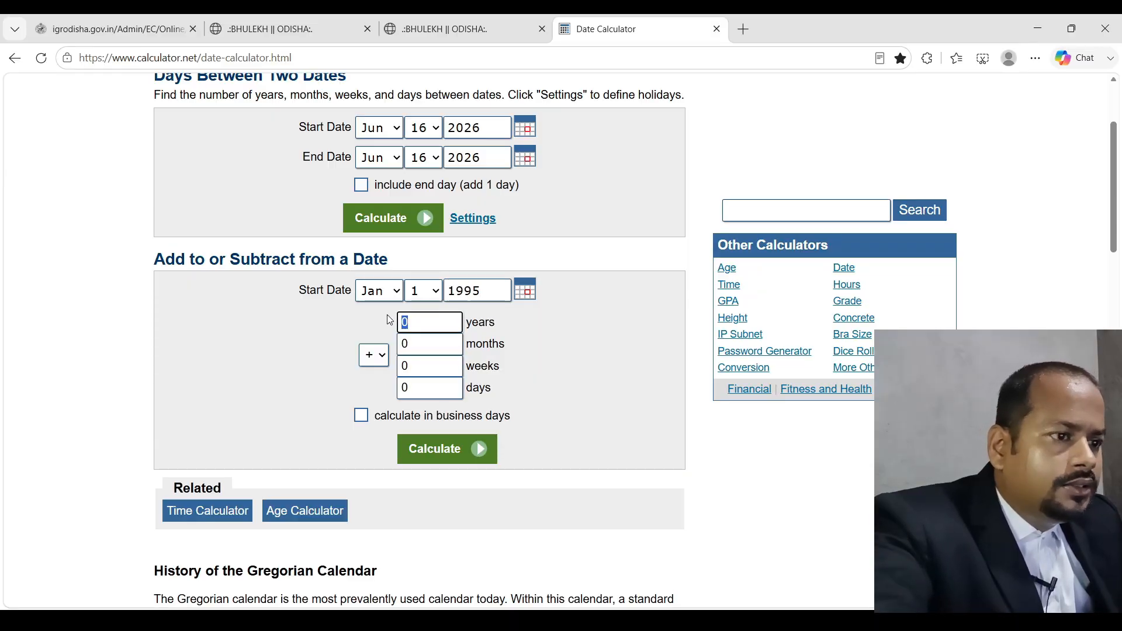
{"action": "type", "text": "13"}
{"action": "left_click", "coordinate": [444, 456]}
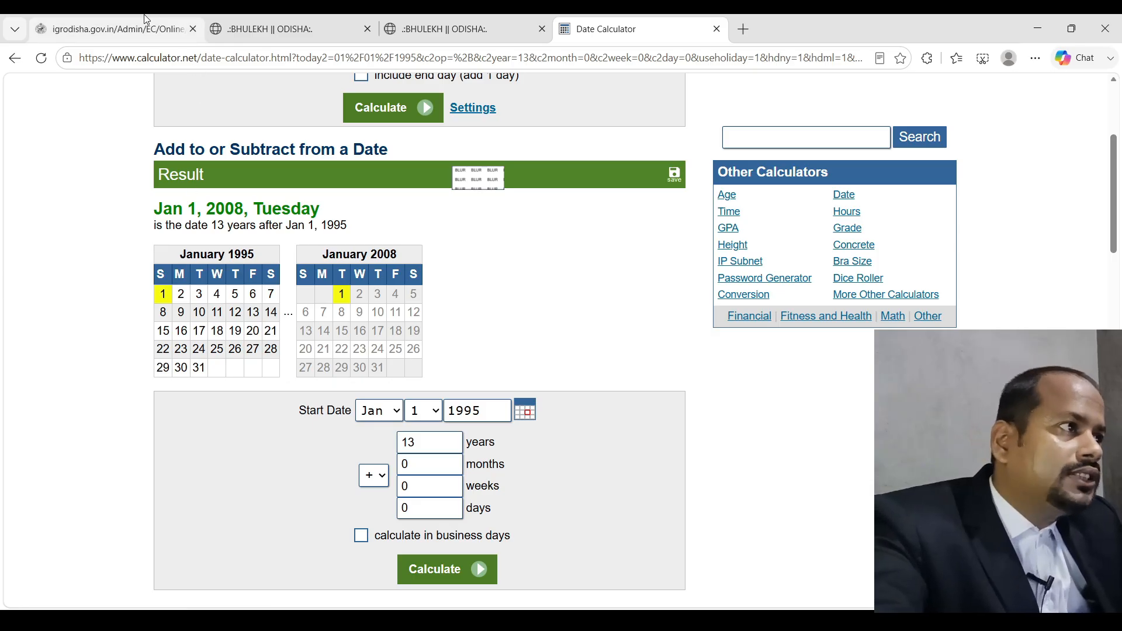
{"action": "left_click", "coordinate": [117, 29]}
{"action": "left_click", "coordinate": [958, 344]}
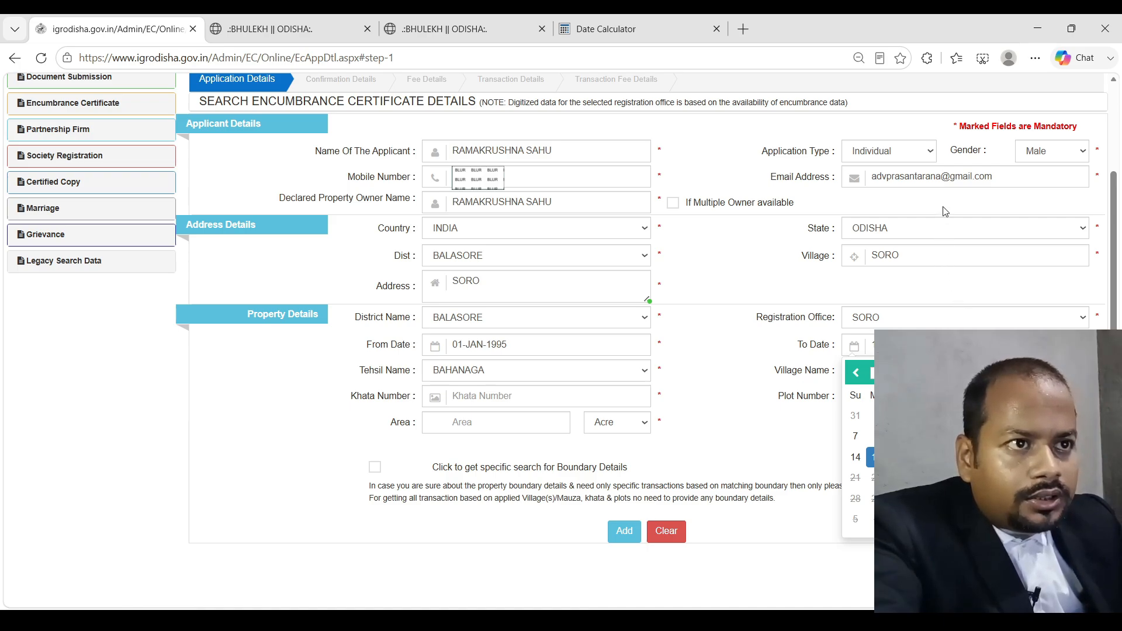
Pick the To Date end date, cross-checking it against the calculated Jan 1, 2008
{"action": "left_click", "coordinate": [932, 24]}
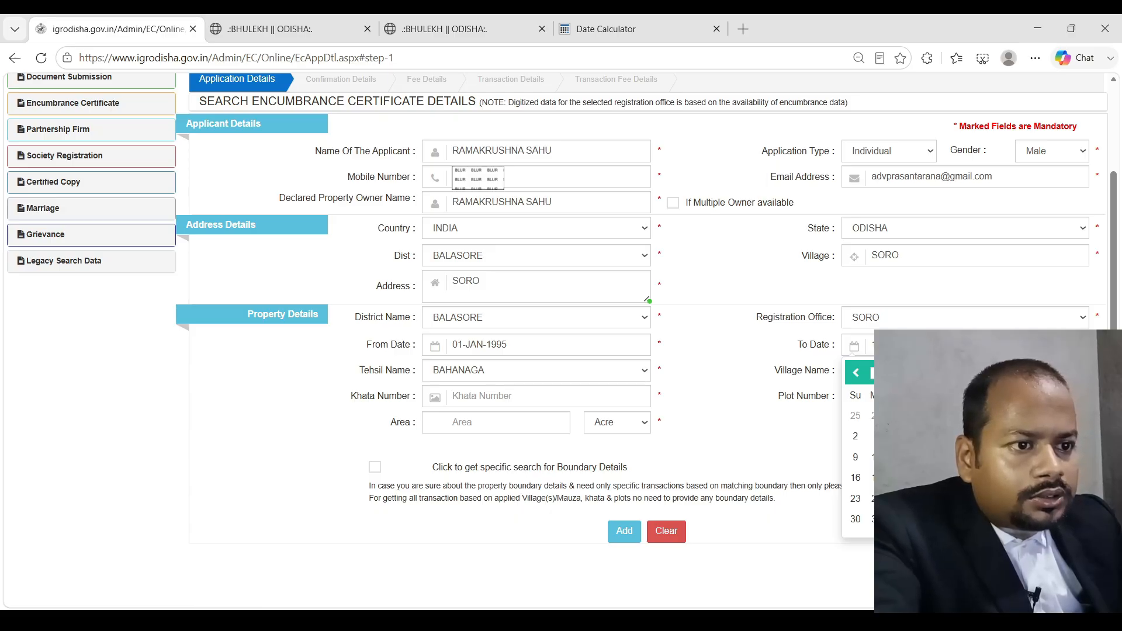
{"action": "left_click", "coordinate": [869, 521]}
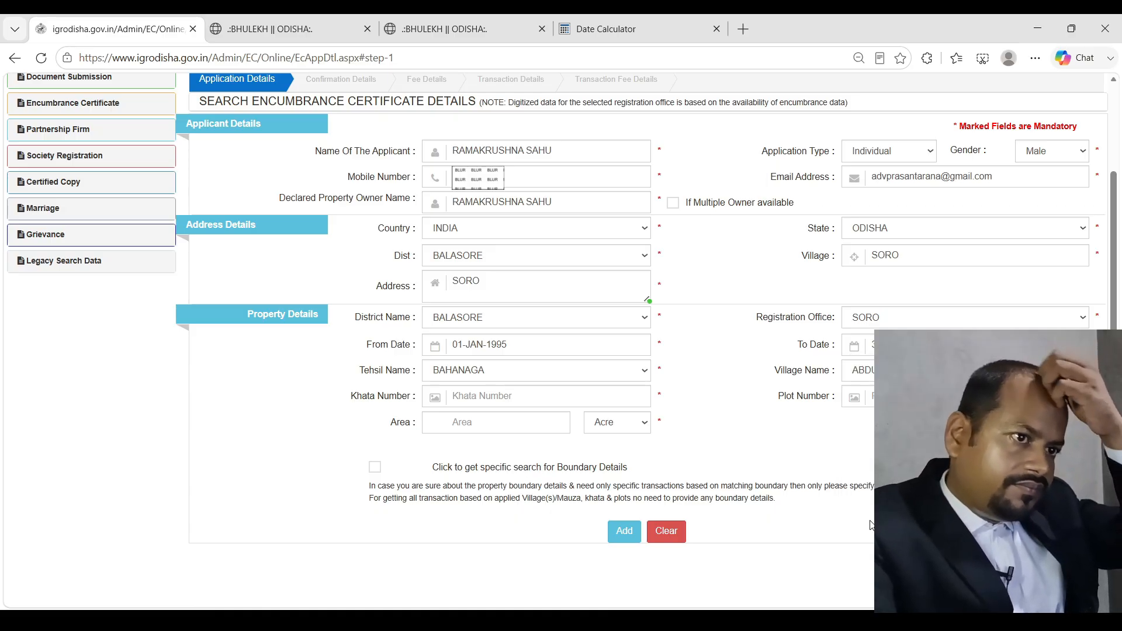
{"action": "left_click", "coordinate": [605, 29]}
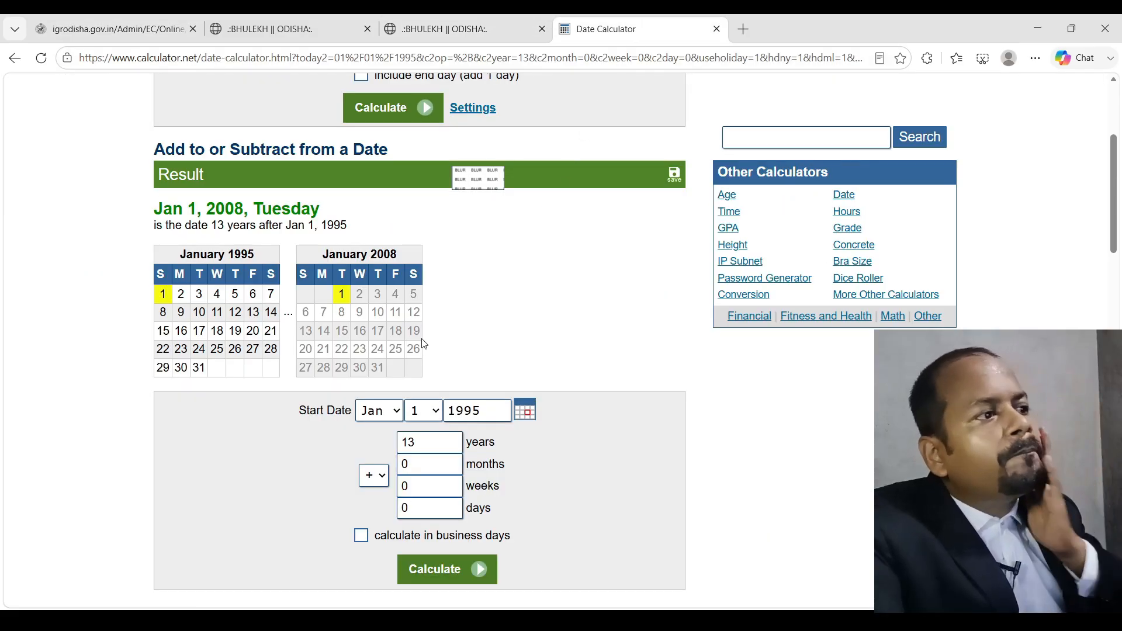
{"action": "left_click", "coordinate": [133, 19]}
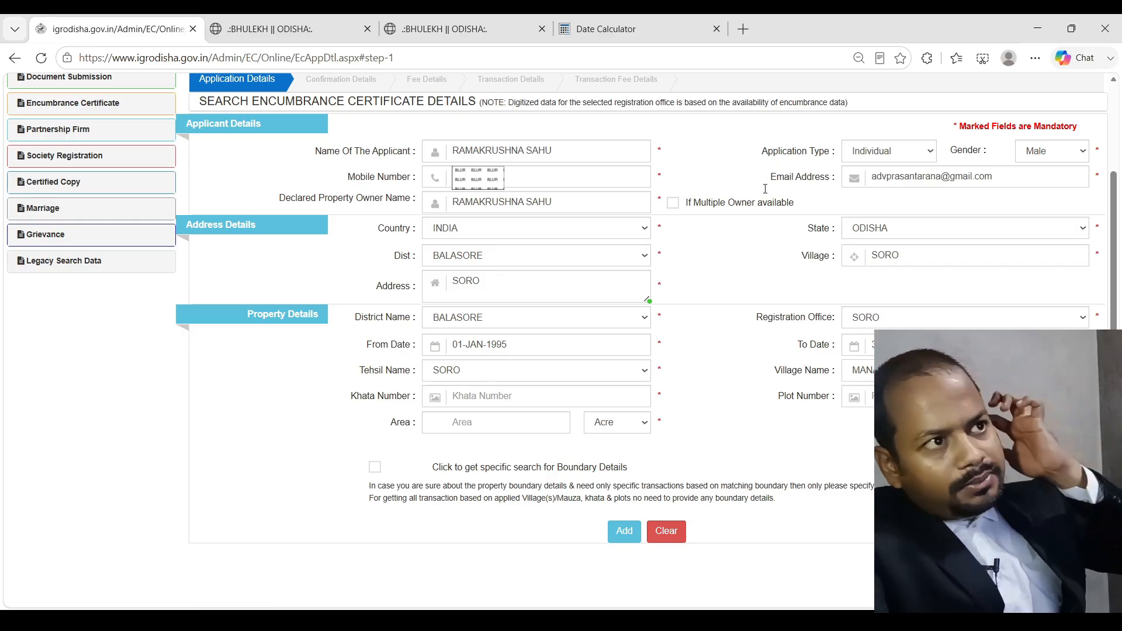
{"action": "left_click", "coordinate": [618, 19]}
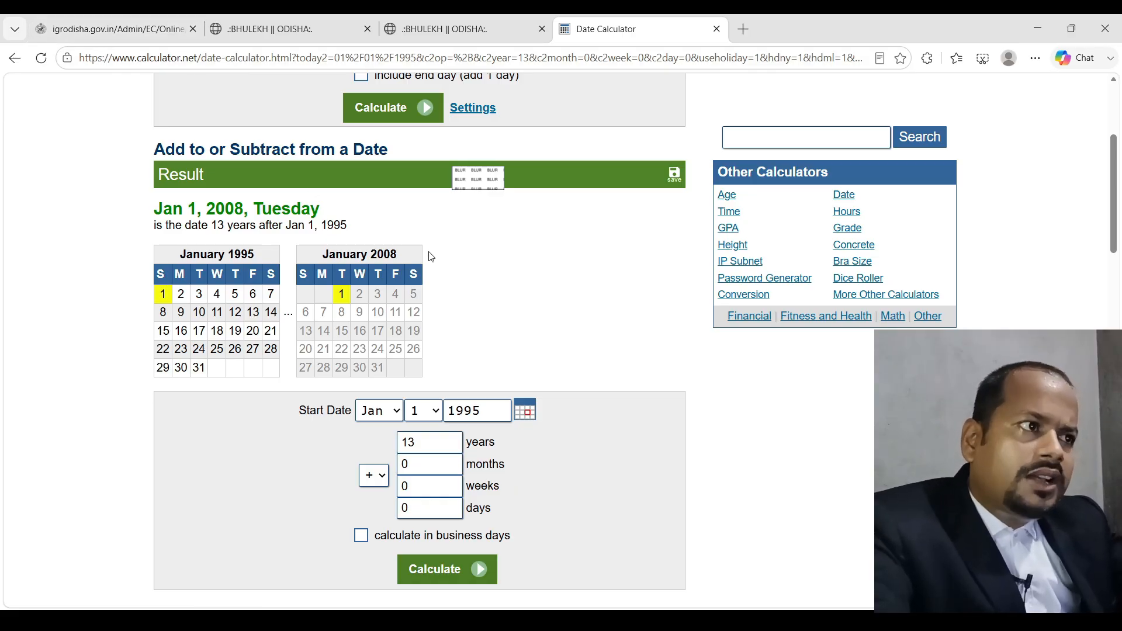
{"action": "left_click", "coordinate": [154, 23]}
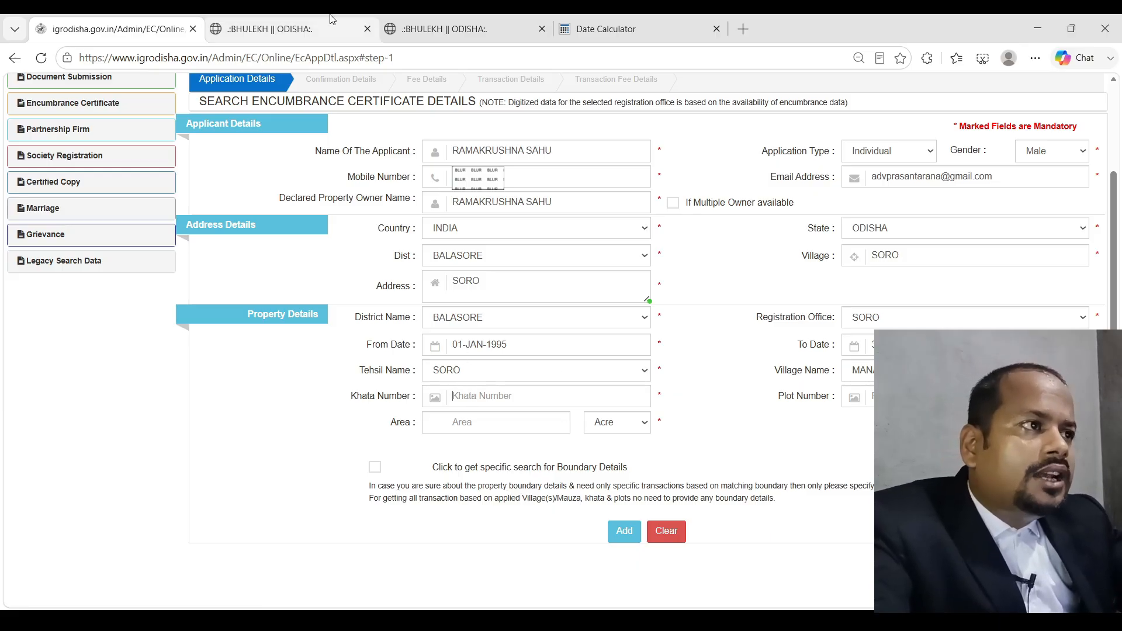
{"action": "left_click", "coordinate": [420, 19]}
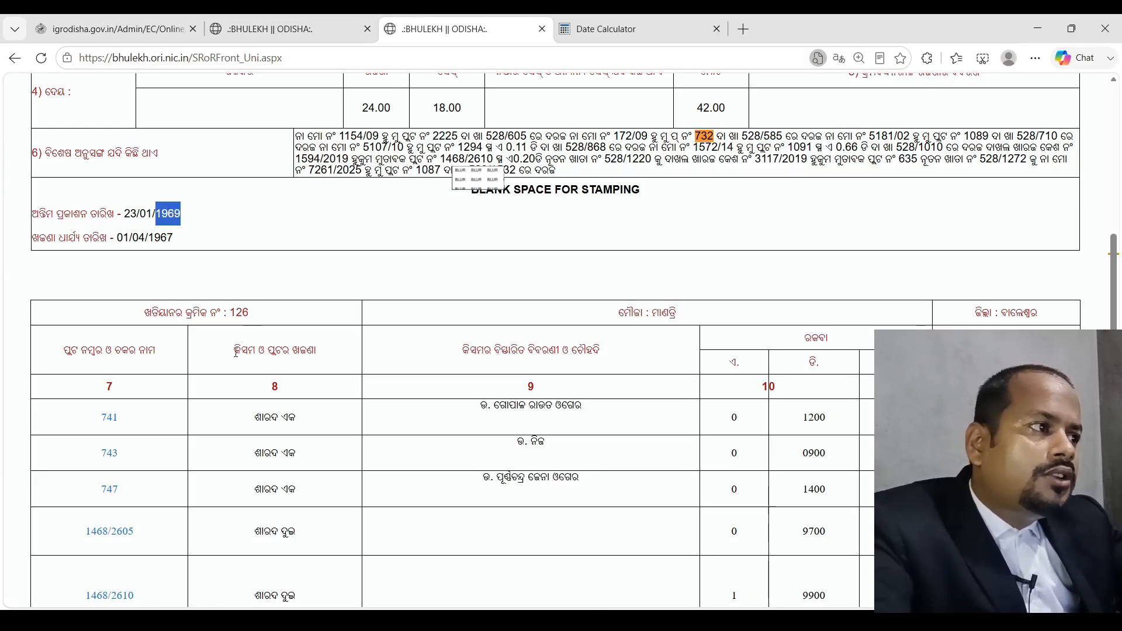
{"action": "scroll", "coordinate": [292, 205], "scroll_direction": "up", "scroll_amount": 5}
{"action": "left_click", "coordinate": [243, 17]}
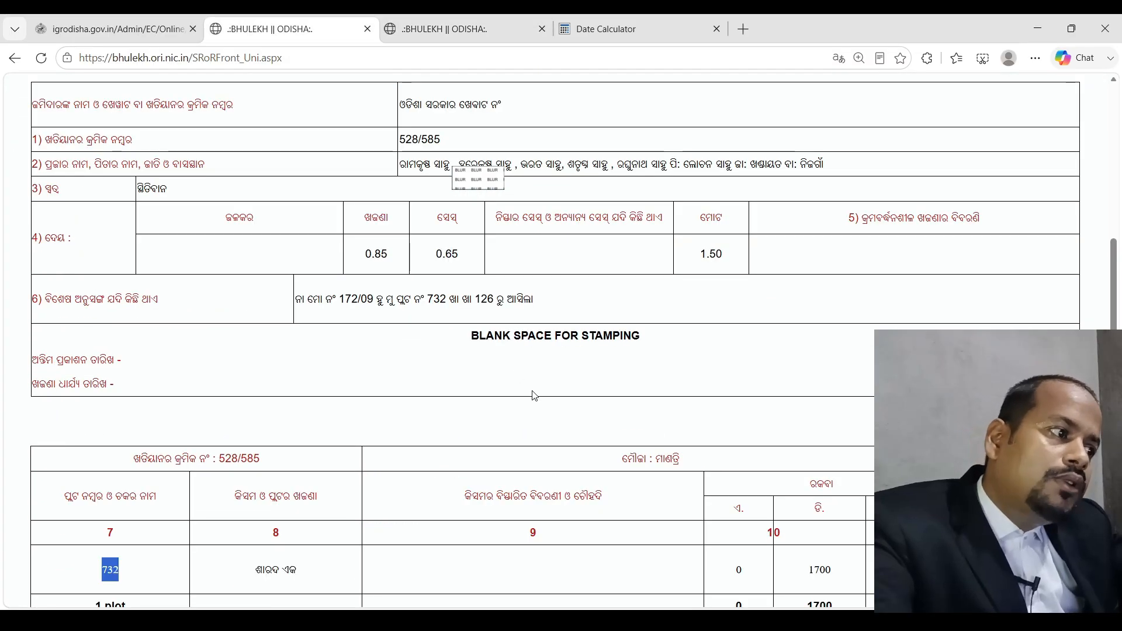
{"action": "scroll", "coordinate": [520, 383], "scroll_direction": "up", "scroll_amount": 7}
{"action": "scroll", "coordinate": [456, 360], "scroll_direction": "down", "scroll_amount": 2}
{"action": "left_click_drag", "start_coordinate": [443, 285], "coordinate": [400, 286]}
{"action": "key", "text": "ctrl+c"}
{"action": "left_click", "coordinate": [146, 29]}
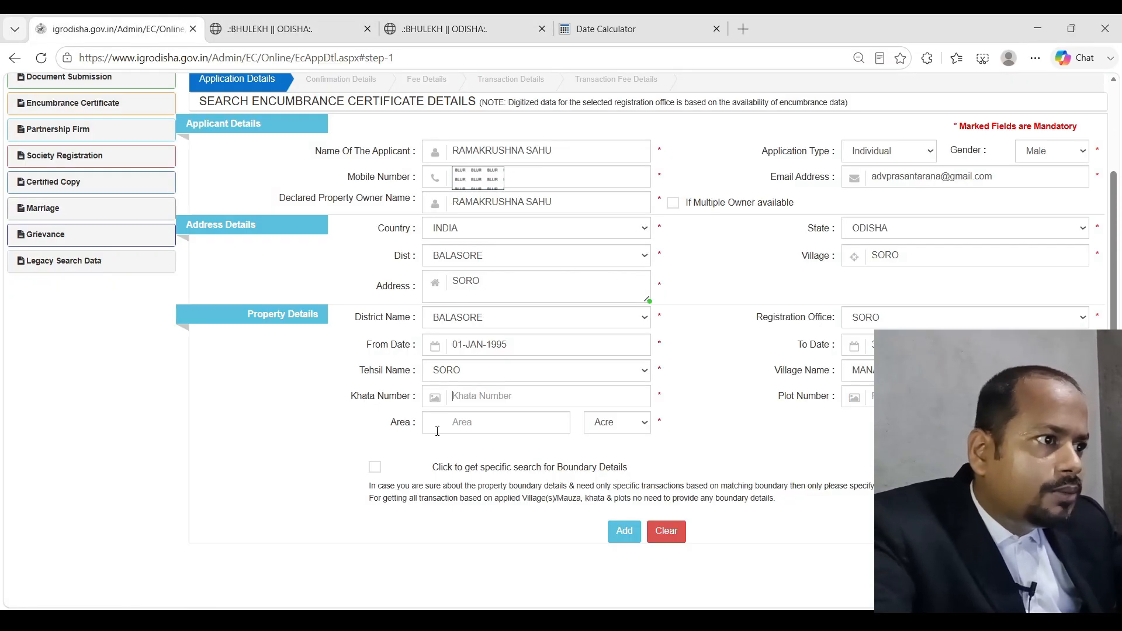
{"action": "key", "text": "ctrl+v"}
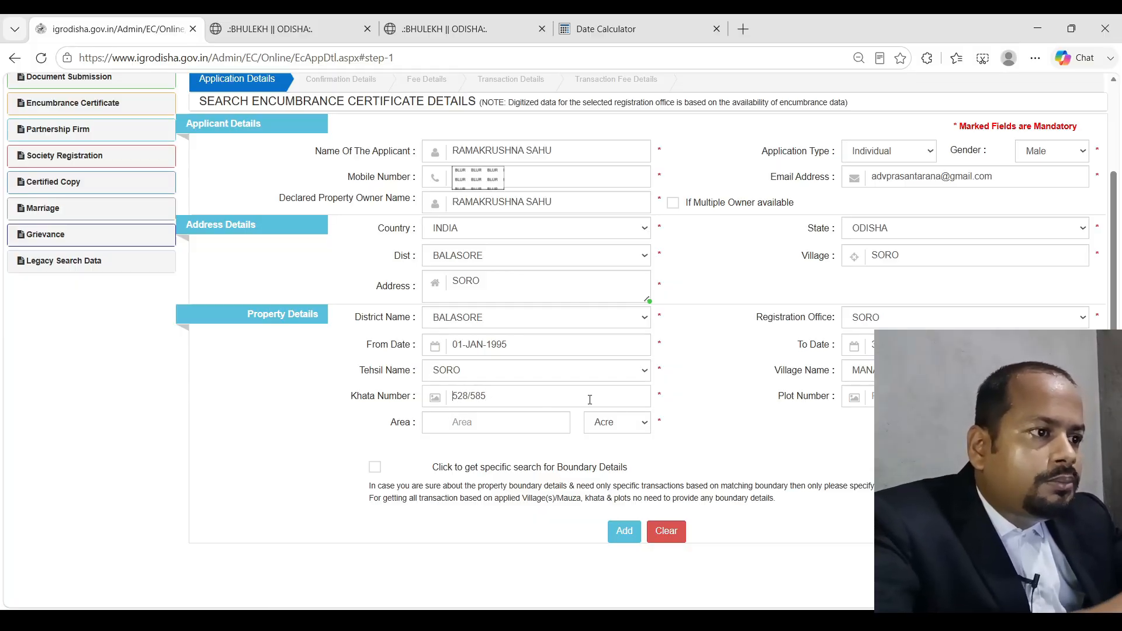
Enter plot 732 with area 0.17 acre and add the property to the list
{"action": "key", "text": "ctrl+Tab"}
{"action": "scroll", "coordinate": [127, 461], "scroll_direction": "down", "scroll_amount": 5}
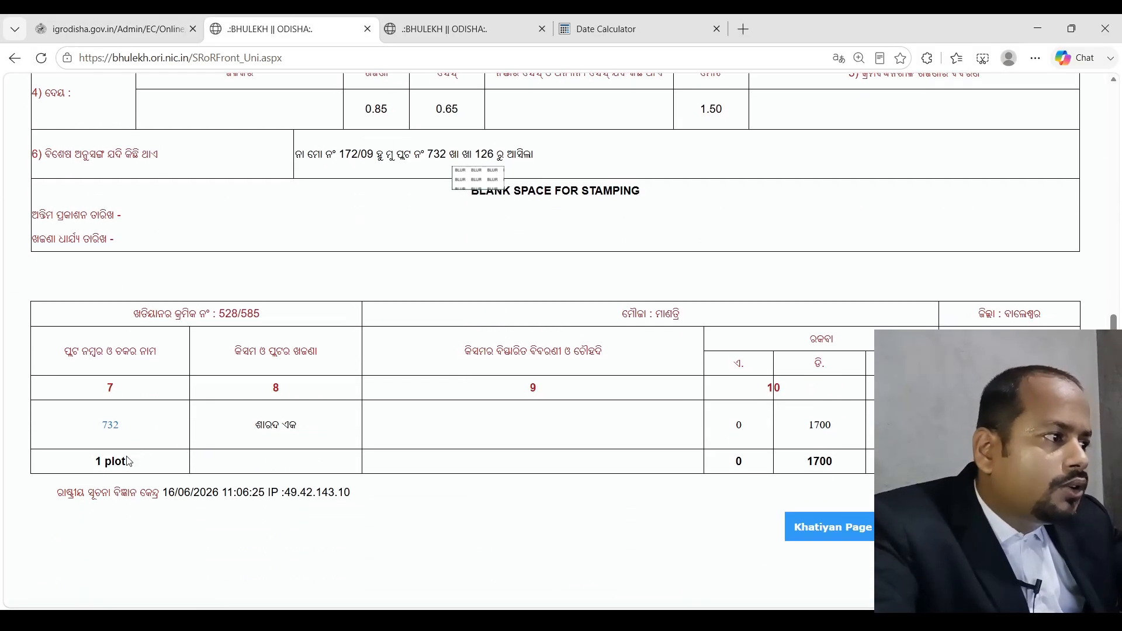
{"action": "left_click_drag", "start_coordinate": [125, 425], "coordinate": [78, 424]}
{"action": "left_click", "coordinate": [154, 40]}
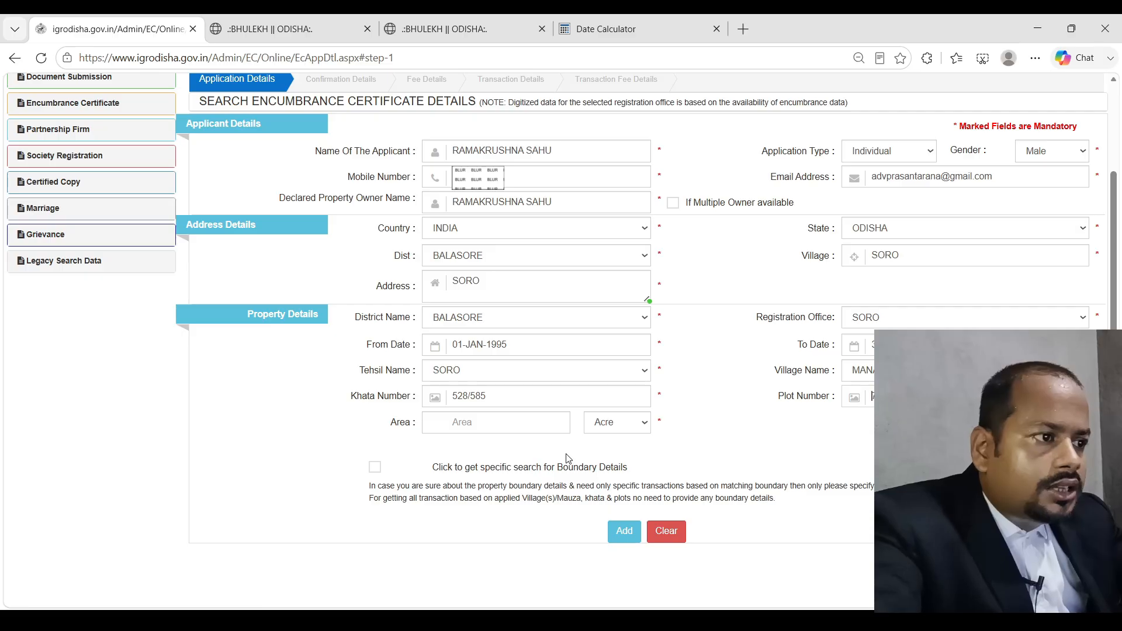
{"action": "key", "text": "ctrl+Tab"}
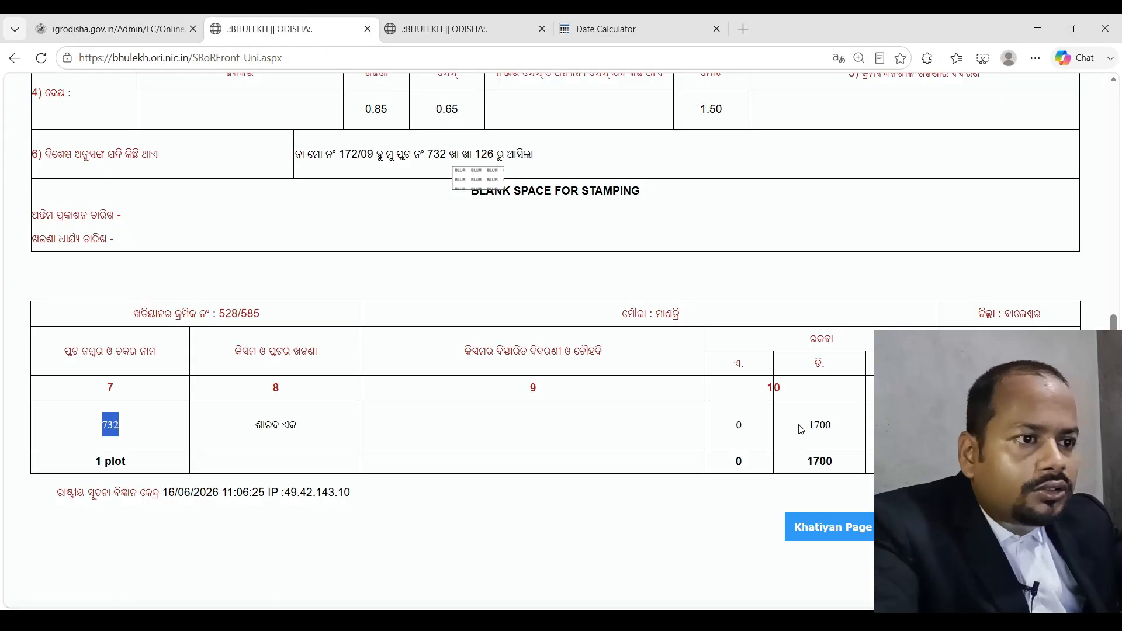
{"action": "double_click", "coordinate": [819, 425]}
{"action": "key", "text": "ctrl+shift+Tab"}
{"action": "type", "text": "0.17"}
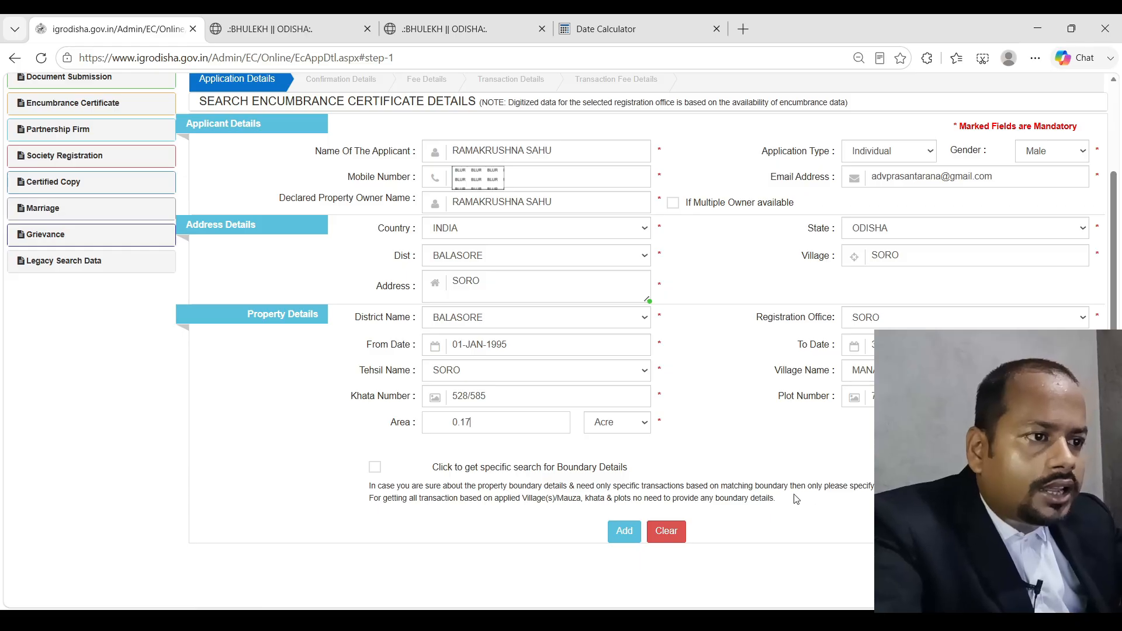
{"action": "left_click", "coordinate": [623, 531]}
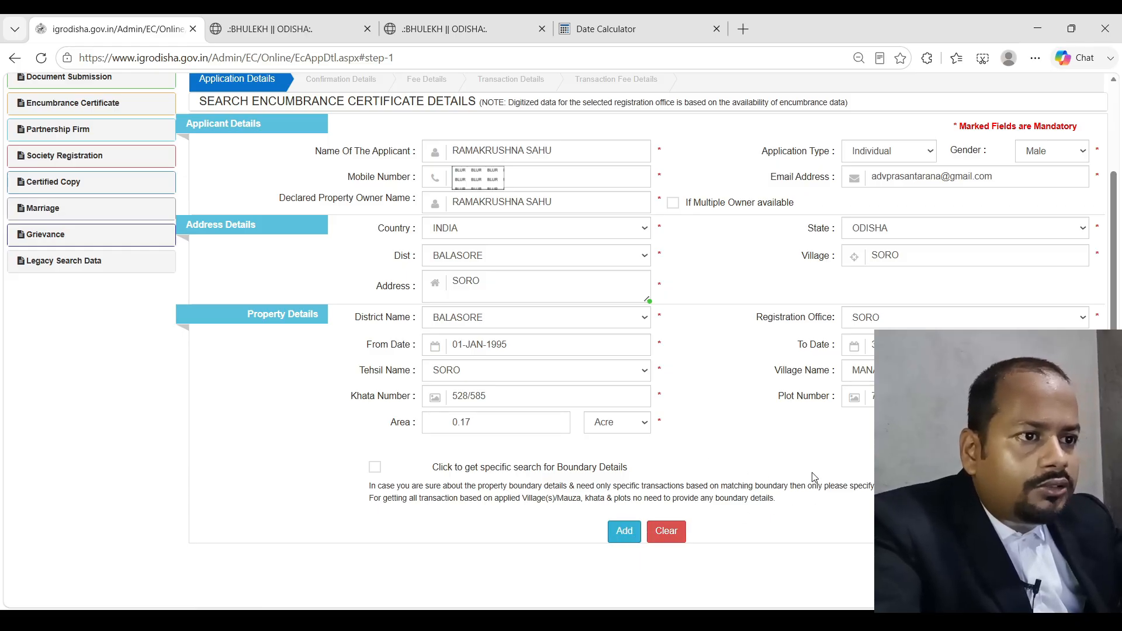
{"action": "scroll", "coordinate": [533, 379], "scroll_direction": "down", "scroll_amount": 3}
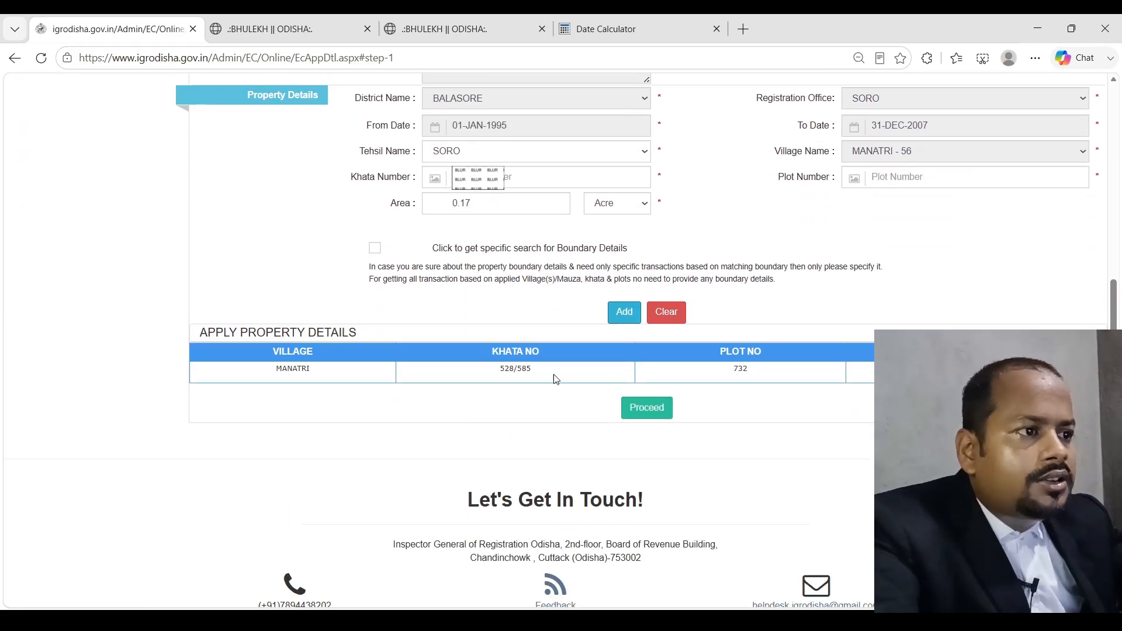
Copy khata number 126 from its land record into the form
{"action": "left_click", "coordinate": [304, 33]}
{"action": "left_click", "coordinate": [466, 28]}
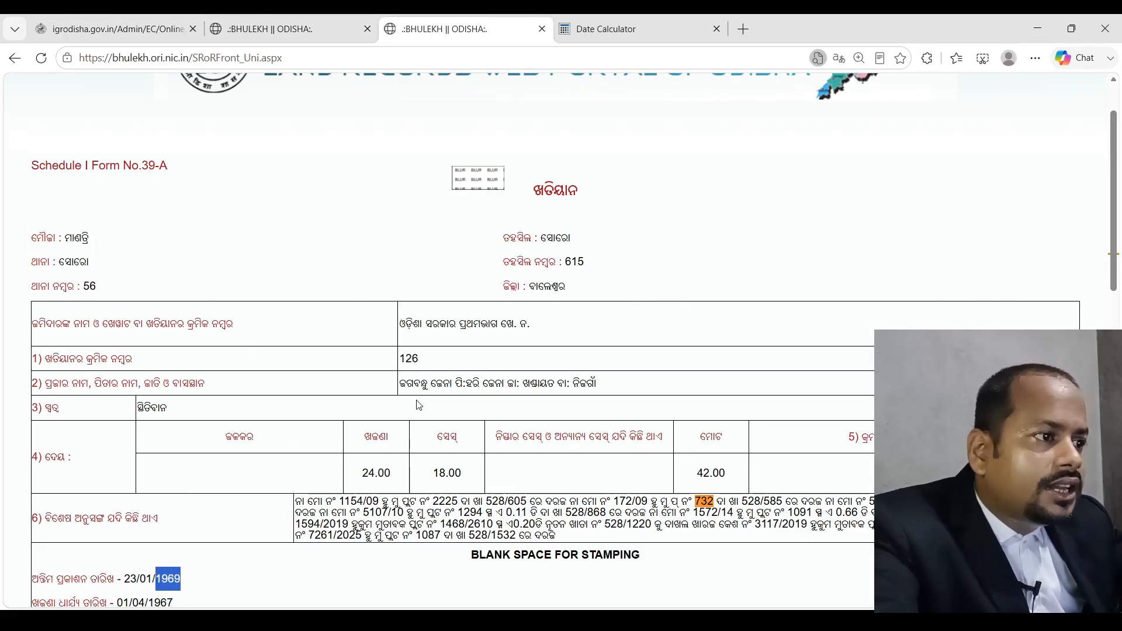
{"action": "left_click_drag", "start_coordinate": [427, 360], "coordinate": [398, 358]}
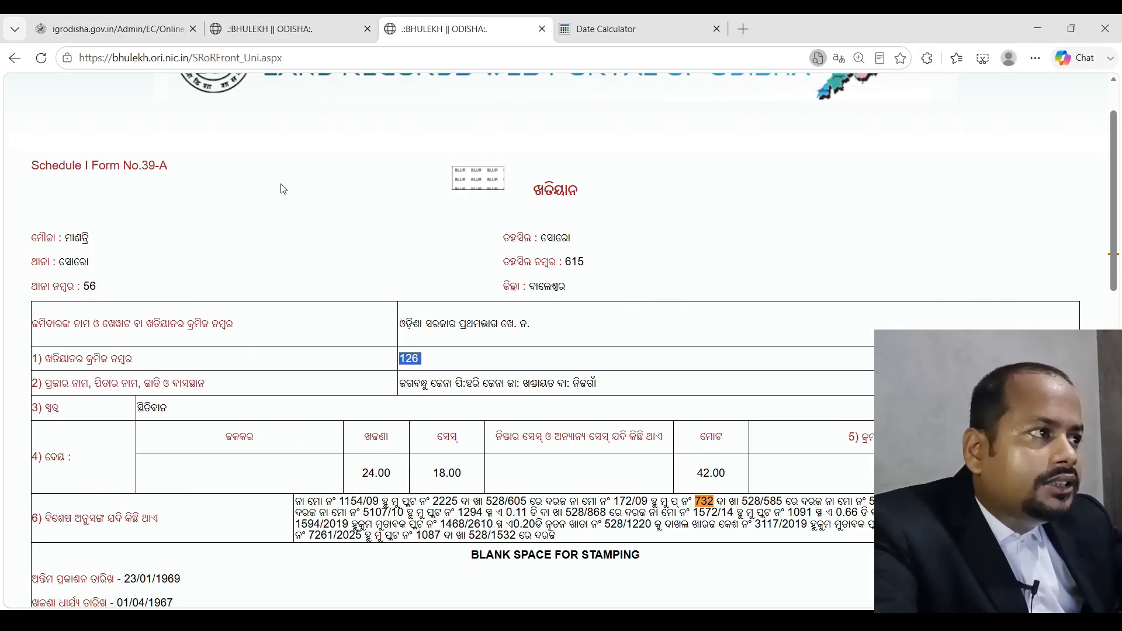
{"action": "left_click", "coordinate": [138, 27]}
{"action": "left_click", "coordinate": [512, 185]}
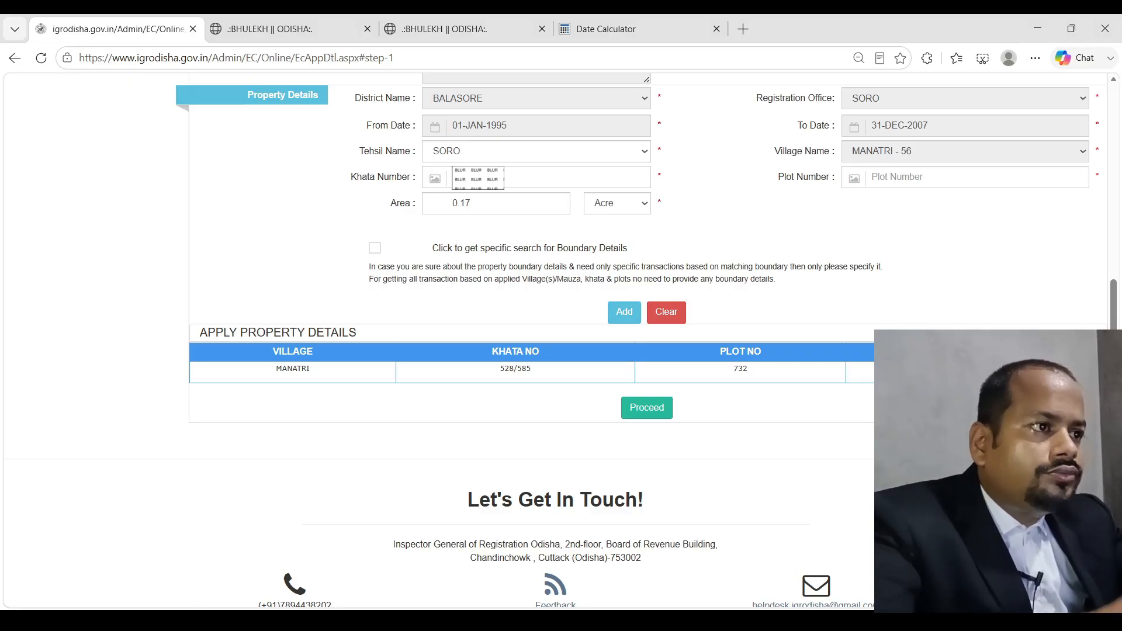
Copy plot number 732 from the plot table into the form's Plot Number field
{"action": "left_click", "coordinate": [444, 29]}
{"action": "scroll", "coordinate": [465, 399], "scroll_direction": "down", "scroll_amount": 5}
{"action": "left_click", "coordinate": [269, 29]}
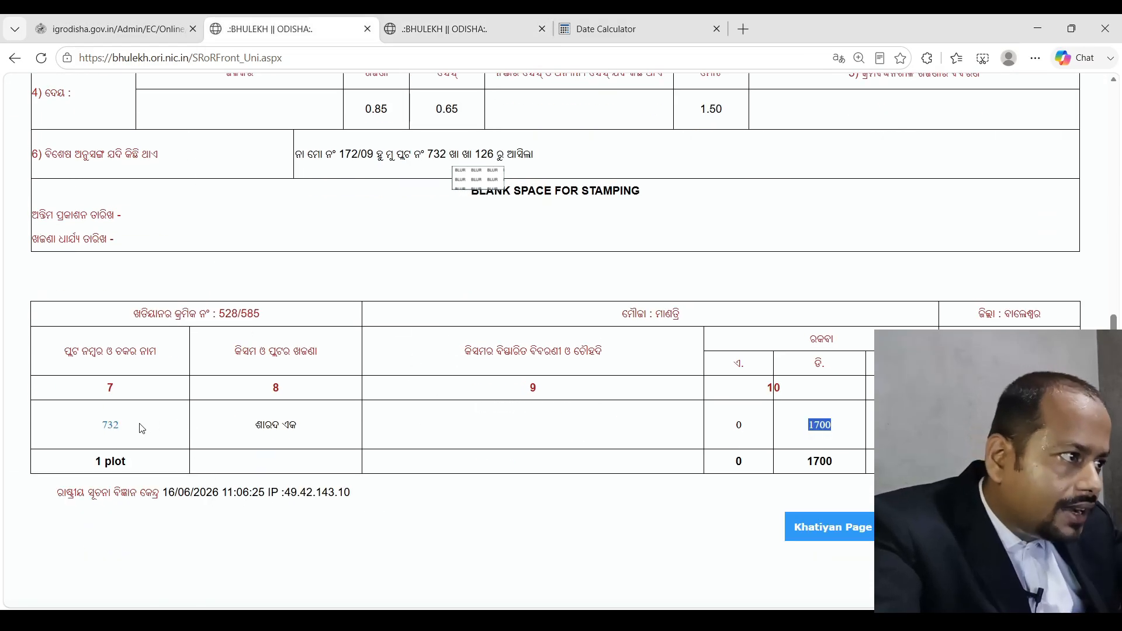
{"action": "double_click", "coordinate": [111, 425]}
{"action": "key", "text": "ctrl+c"}
{"action": "left_click", "coordinate": [113, 30]}
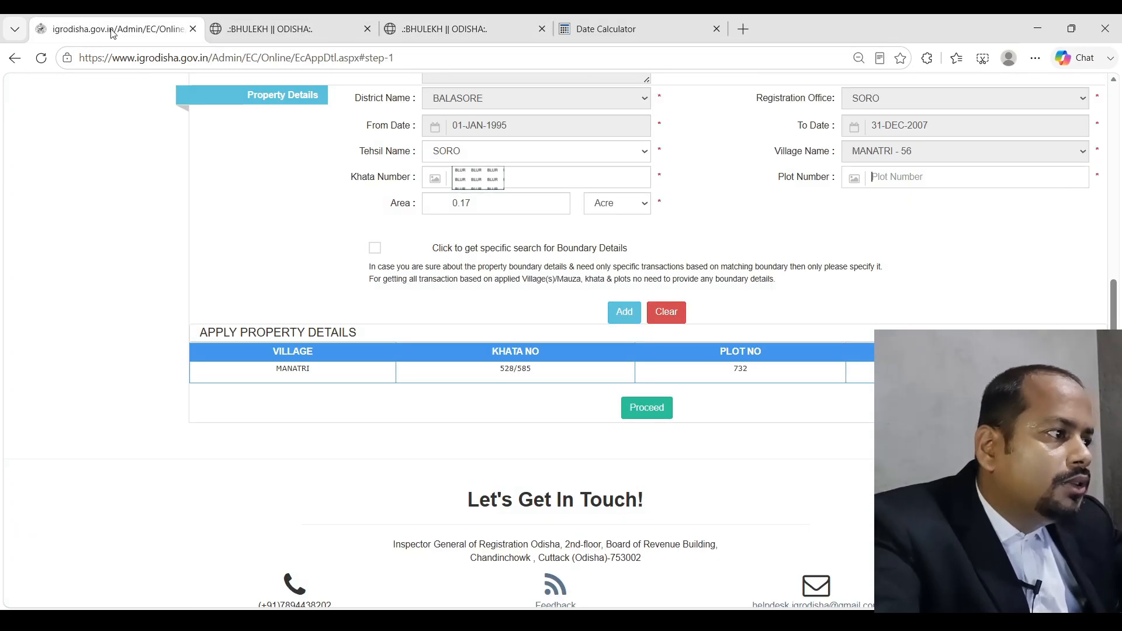
{"action": "left_click", "coordinate": [892, 186]}
{"action": "key", "text": "ctrl+v"}
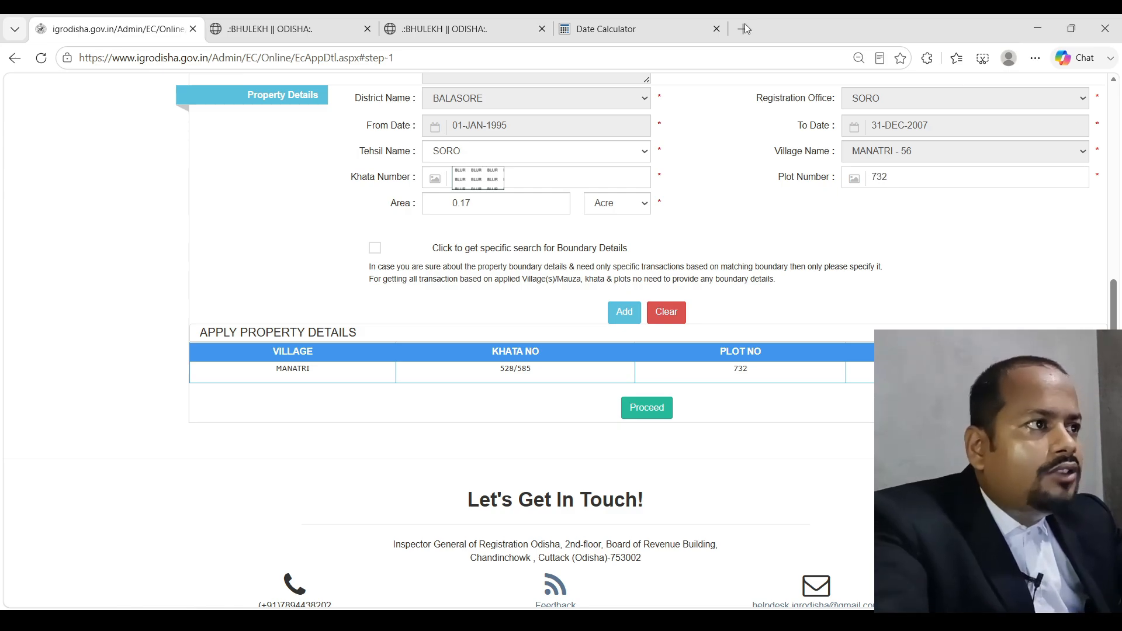
Check the khatiyan 126 record to confirm plot 732 is listed there
{"action": "left_click", "coordinate": [509, 29]}
{"action": "scroll", "coordinate": [431, 501], "scroll_direction": "down", "scroll_amount": 6}
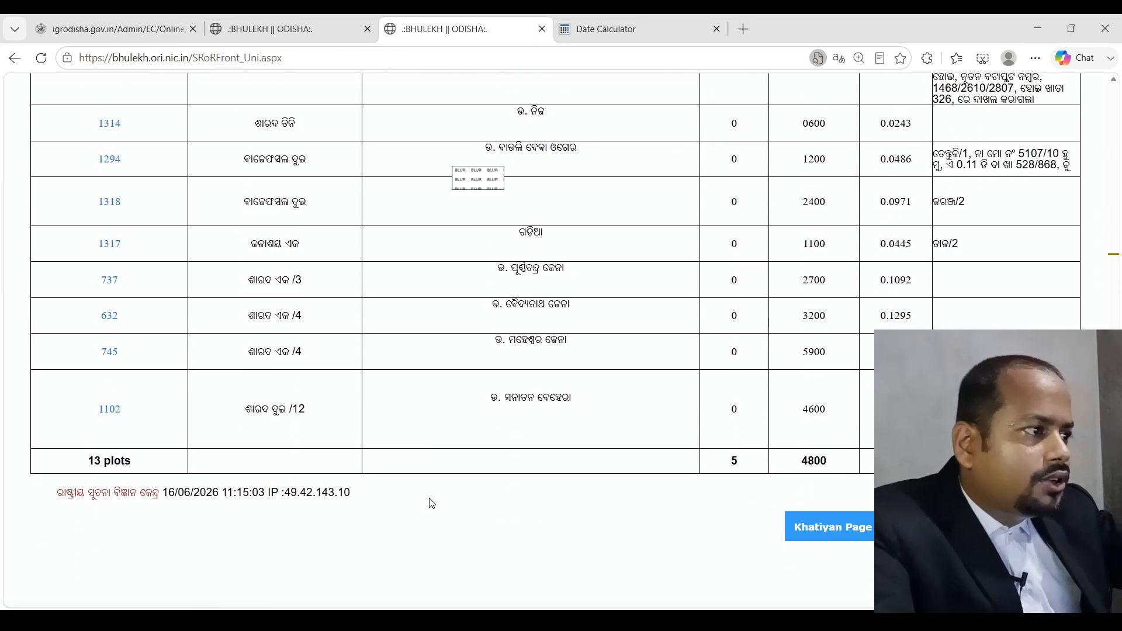
{"action": "scroll", "coordinate": [431, 503], "scroll_direction": "up", "scroll_amount": 5}
{"action": "scroll", "coordinate": [431, 503], "scroll_direction": "up", "scroll_amount": 4}
{"action": "scroll", "coordinate": [432, 502], "scroll_direction": "down", "scroll_amount": 8}
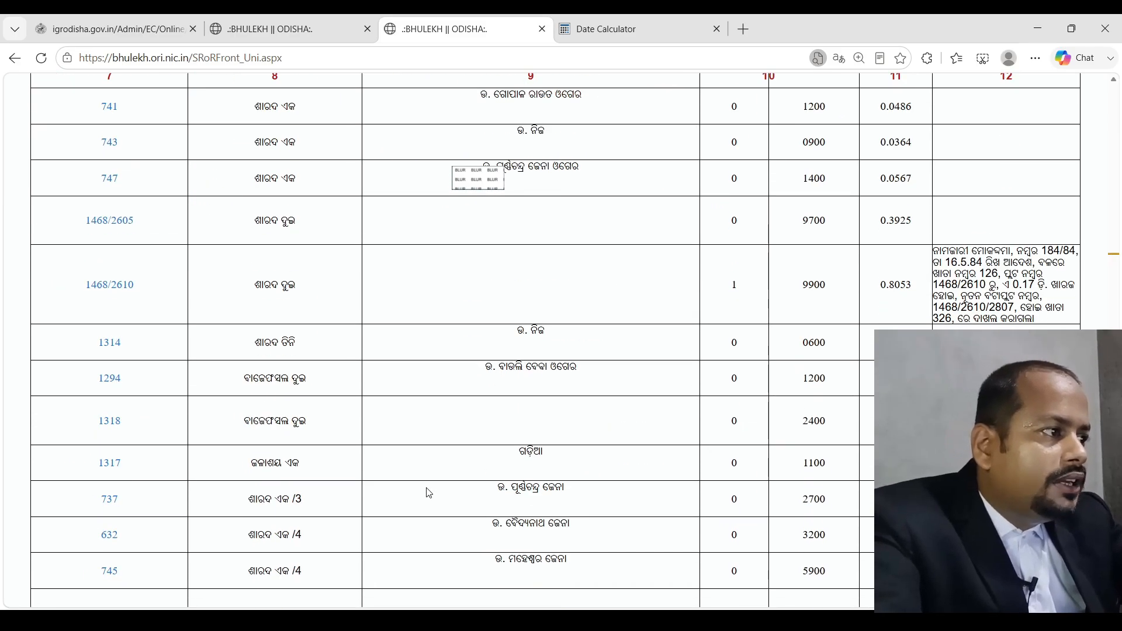
{"action": "scroll", "coordinate": [429, 500], "scroll_direction": "up", "scroll_amount": 7}
{"action": "scroll", "coordinate": [429, 493], "scroll_direction": "up", "scroll_amount": 5}
{"action": "left_click", "coordinate": [130, 22]}
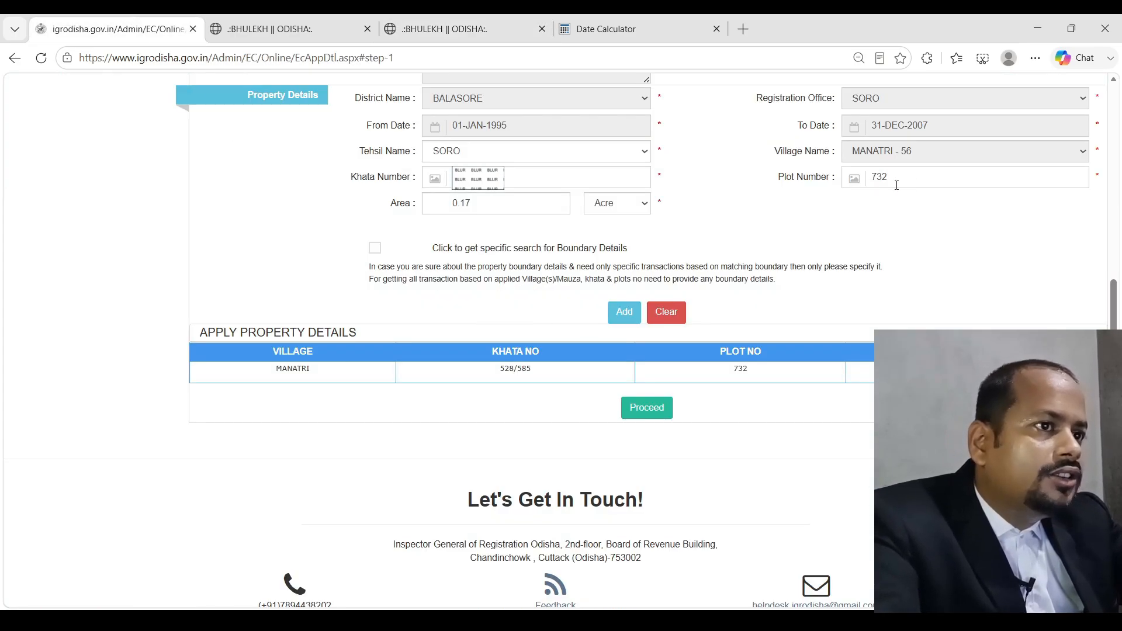
{"action": "left_click", "coordinate": [444, 28]}
{"action": "scroll", "coordinate": [269, 404], "scroll_direction": "down", "scroll_amount": 10}
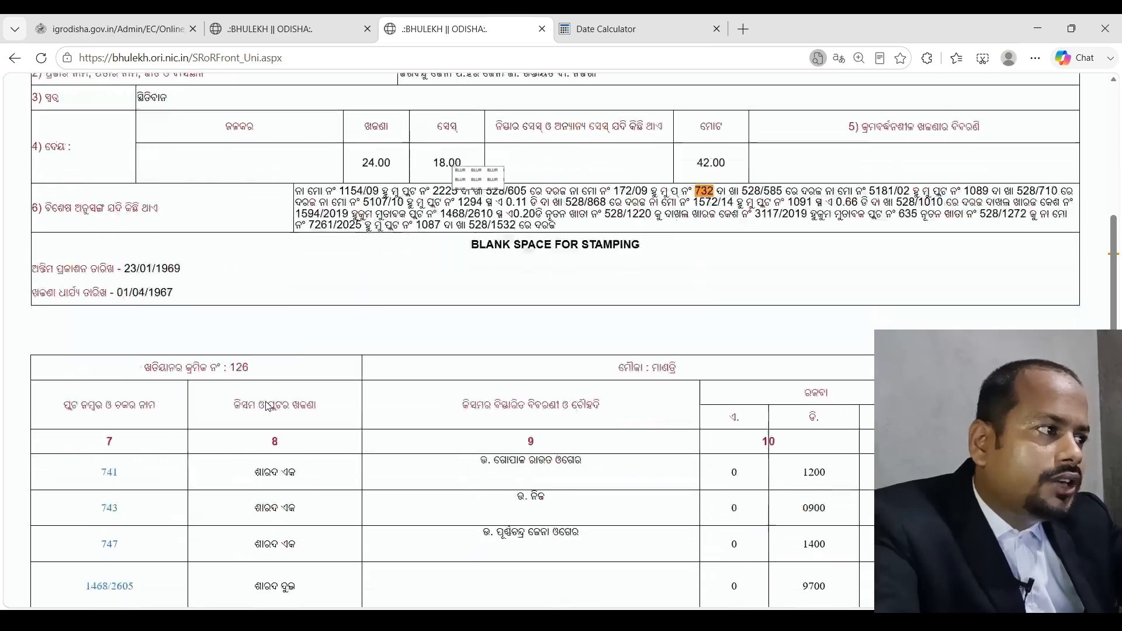
{"action": "scroll", "coordinate": [270, 404], "scroll_direction": "up", "scroll_amount": 10}
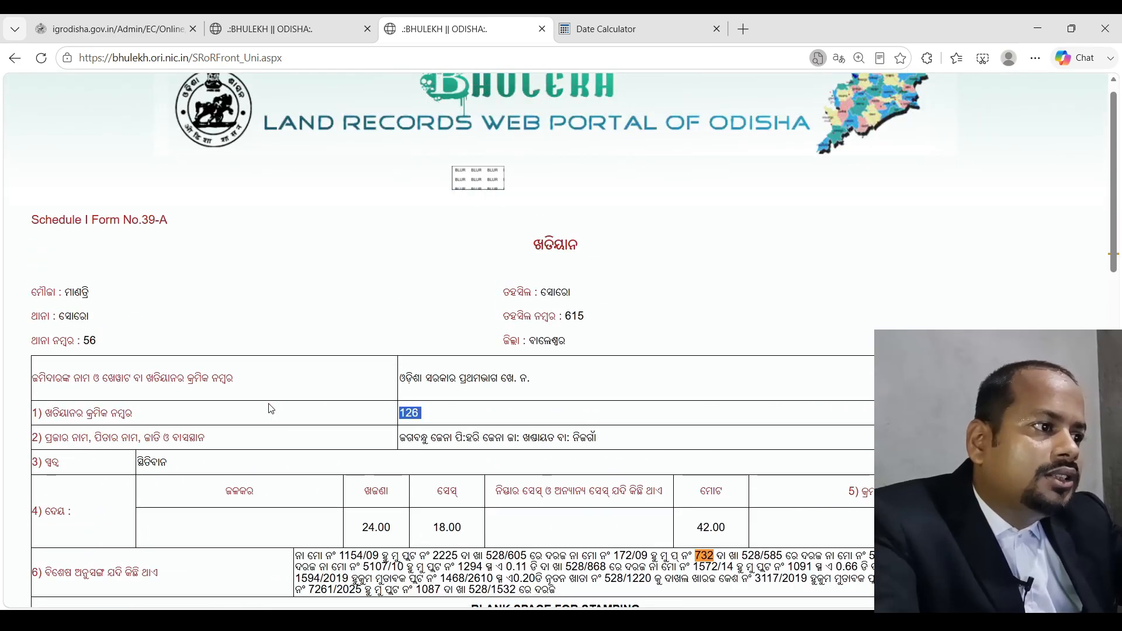
Scroll the khatiyan 126 record, glance at the khata 528/585 plot table, and return to the form
{"action": "scroll", "coordinate": [271, 408], "scroll_direction": "down", "scroll_amount": 2}
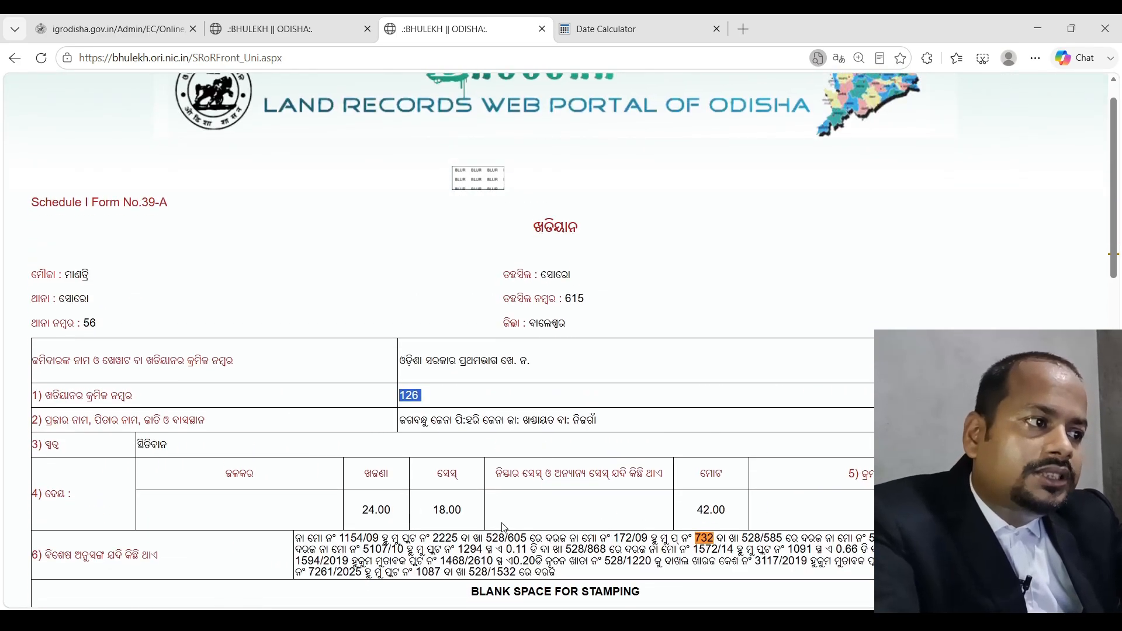
{"action": "left_click", "coordinate": [269, 28]}
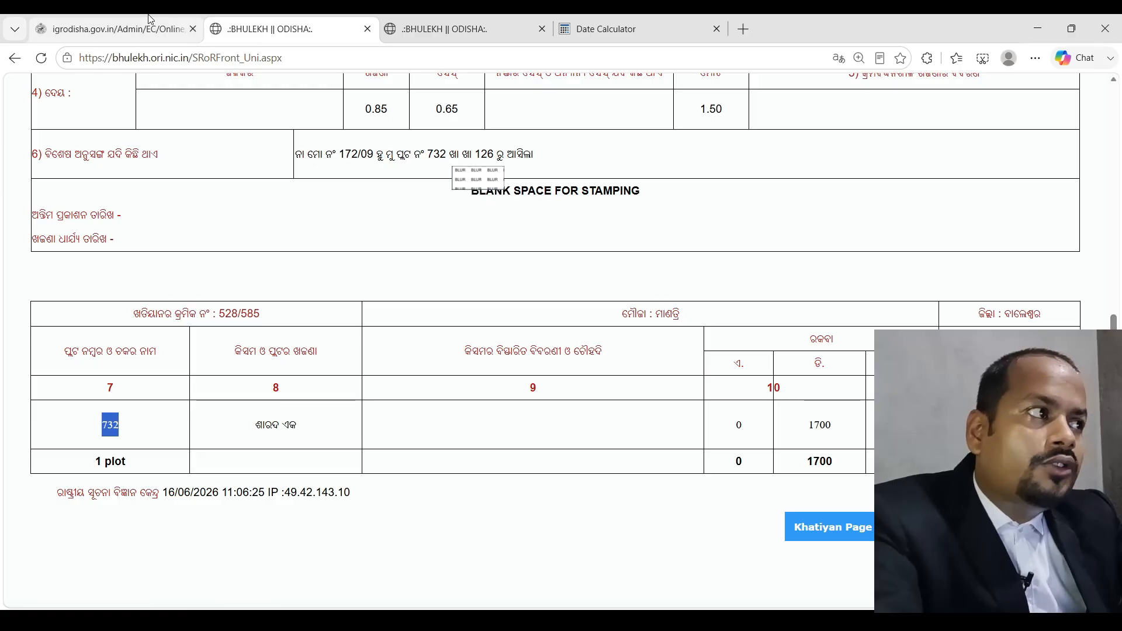
{"action": "left_click", "coordinate": [117, 29]}
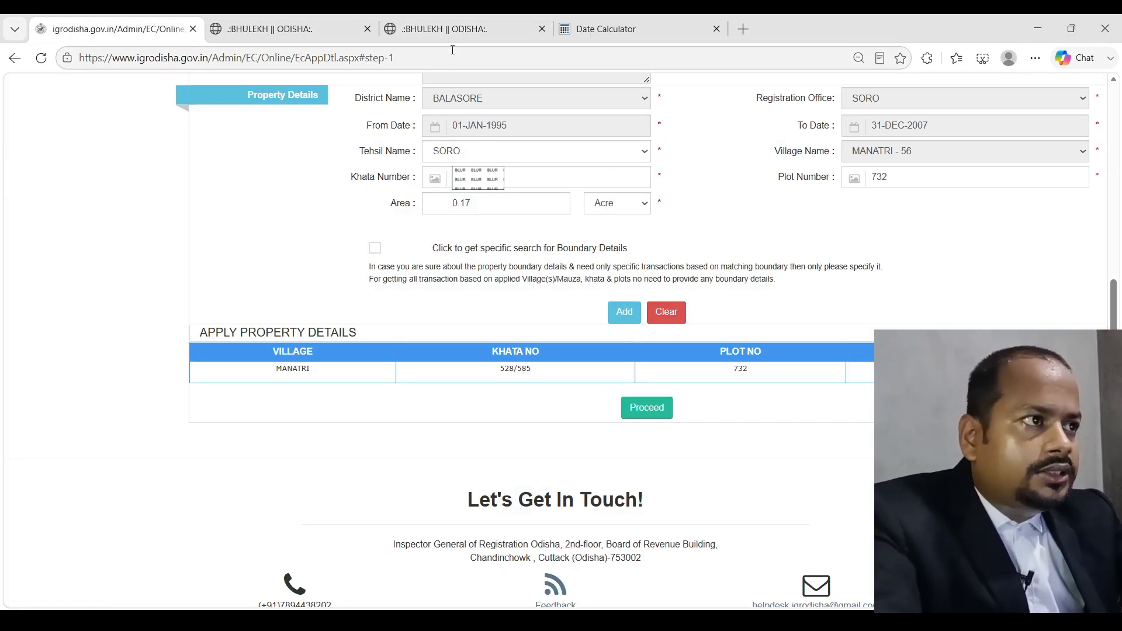
Add khata 126 plot 732, then khata 102 plot 1332 with area 0.04
{"action": "left_click", "coordinate": [624, 312]}
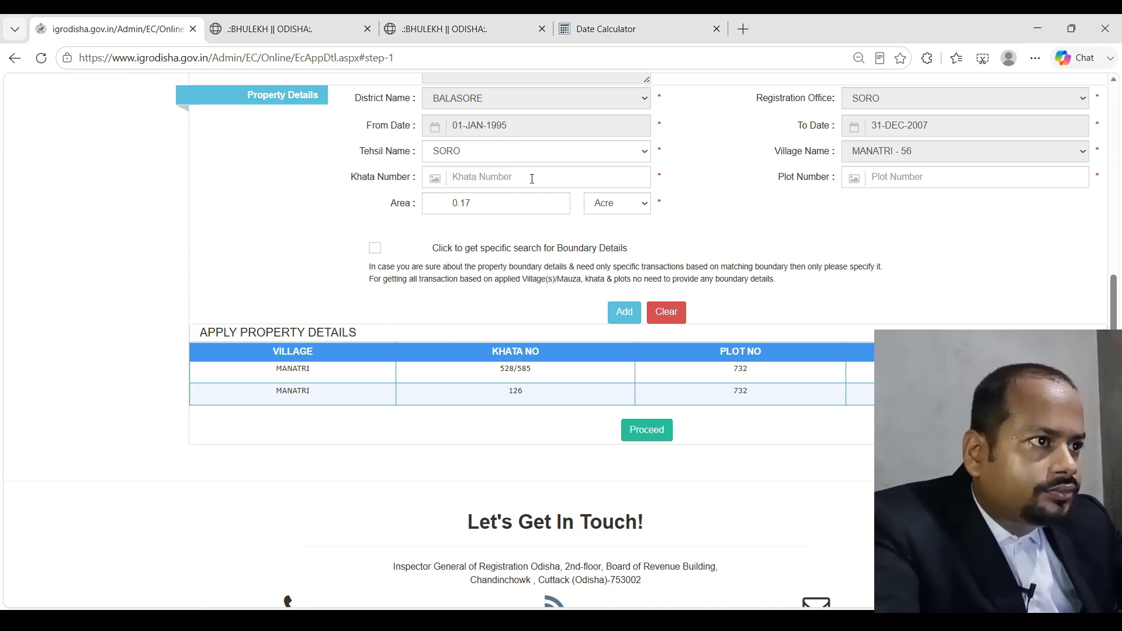
{"action": "type", "text": "102"}
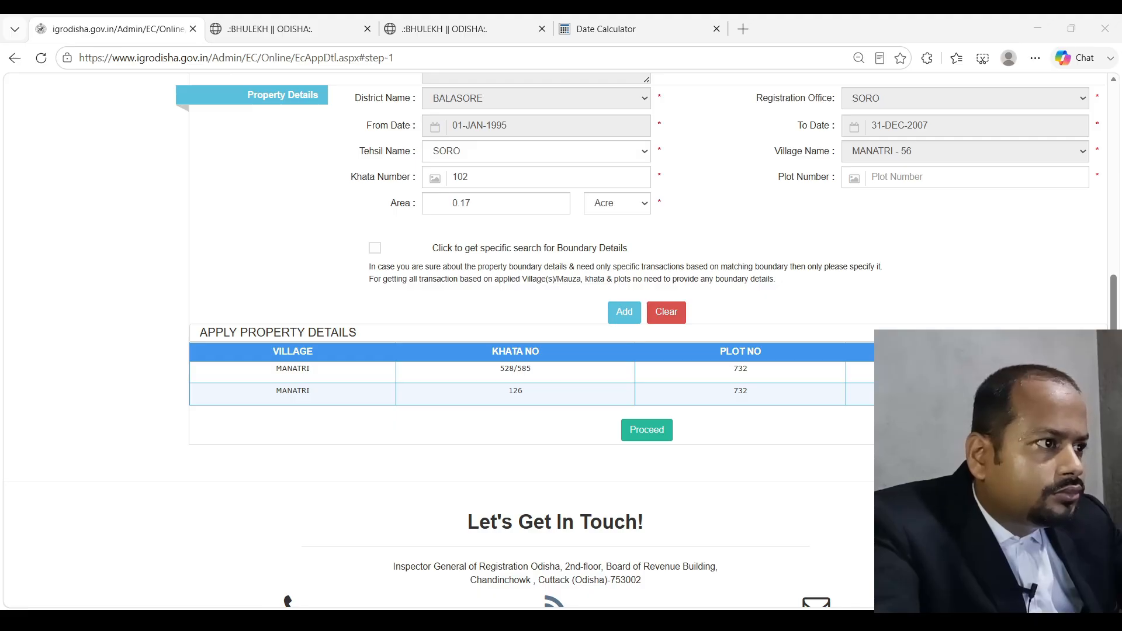
{"action": "left_click", "coordinate": [878, 183]}
{"action": "type", "text": "1332"}
{"action": "key", "text": "Tab"}
{"action": "left_click", "coordinate": [489, 206]}
{"action": "type", "text": "04"}
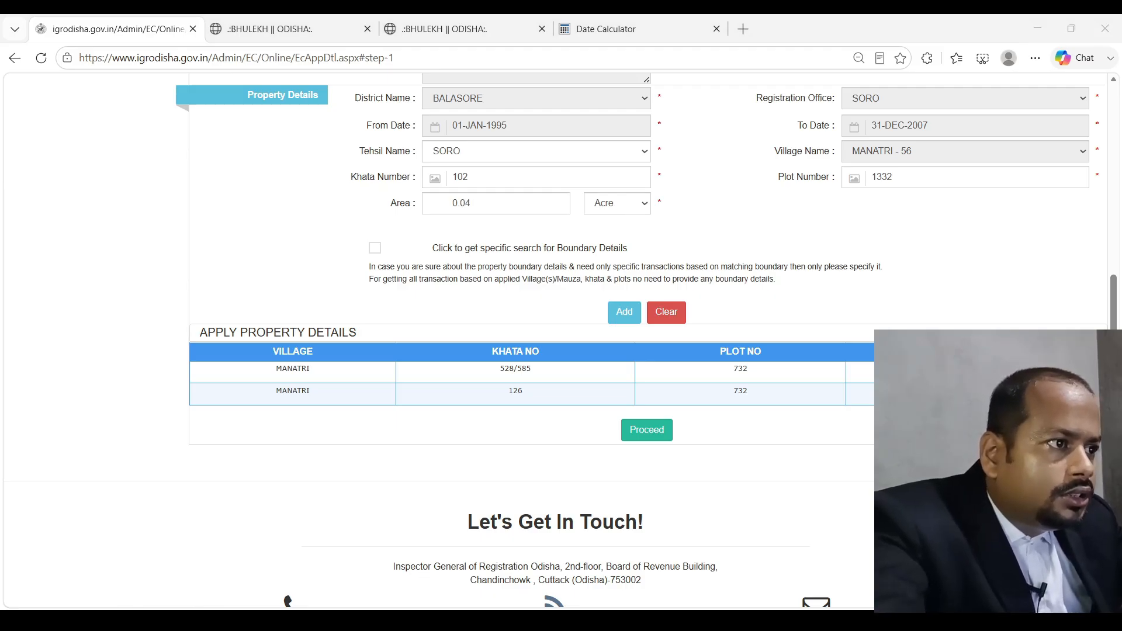
{"action": "left_click", "coordinate": [590, 314]}
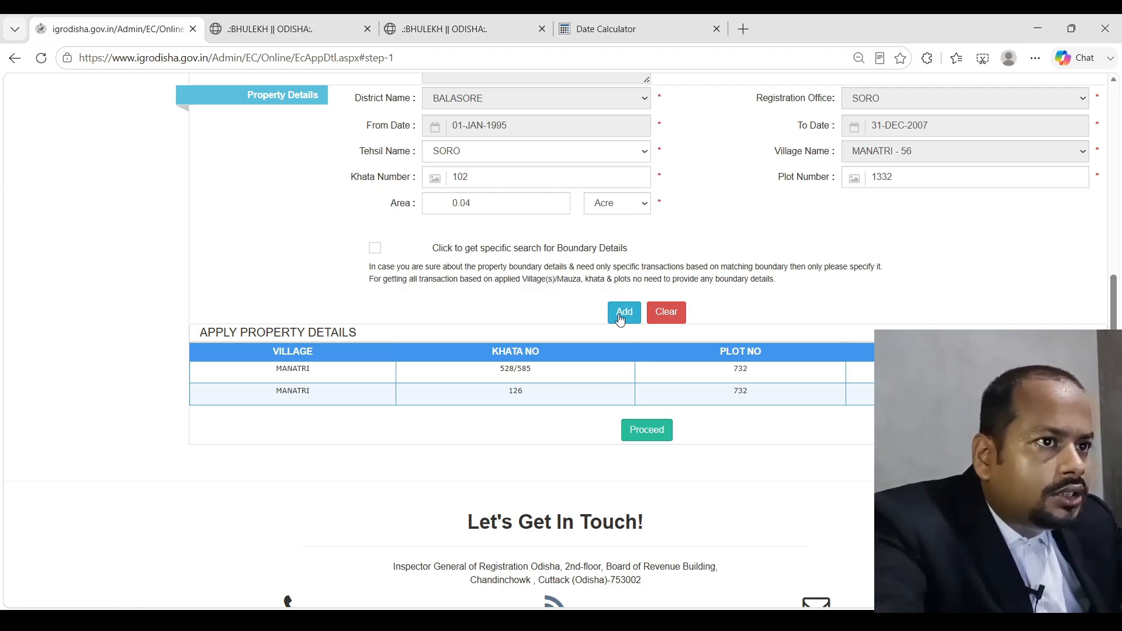
{"action": "left_click", "coordinate": [622, 314]}
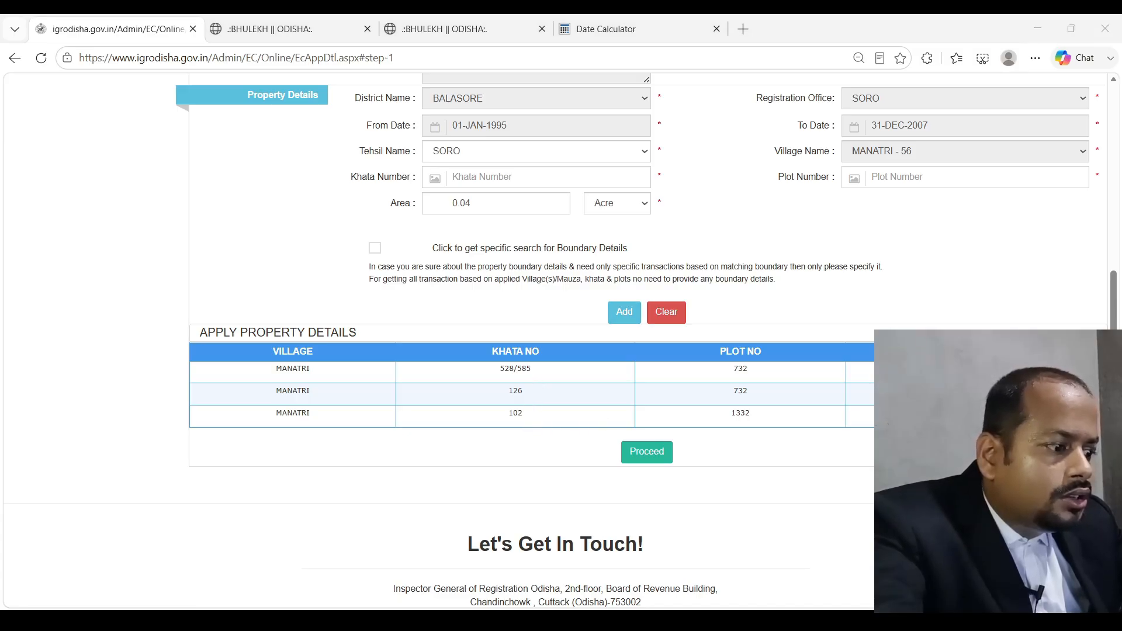
Add khata 102 plot 1333 with its edited area to the property list
{"action": "key", "text": "alt+Tab"}
{"action": "left_click", "coordinate": [513, 177]}
{"action": "type", "text": "102"}
{"action": "key", "text": "alt+Tab"}
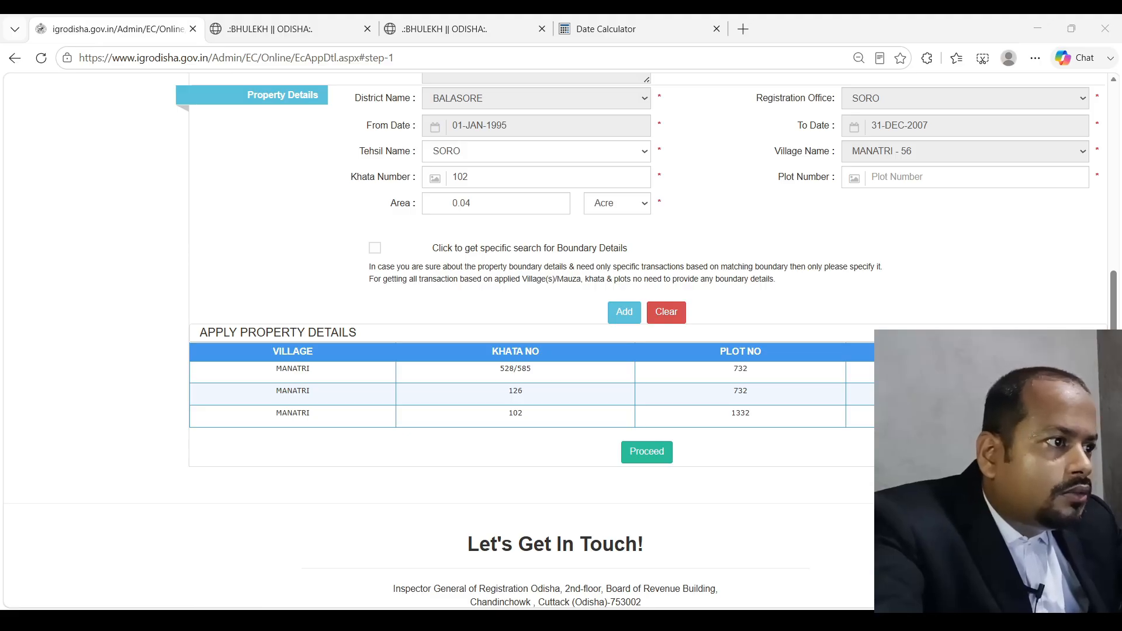
{"action": "key", "text": "alt+Tab"}
{"action": "type", "text": "1333"}
{"action": "key", "text": "Tab"}
{"action": "key", "text": "alt+Tab"}
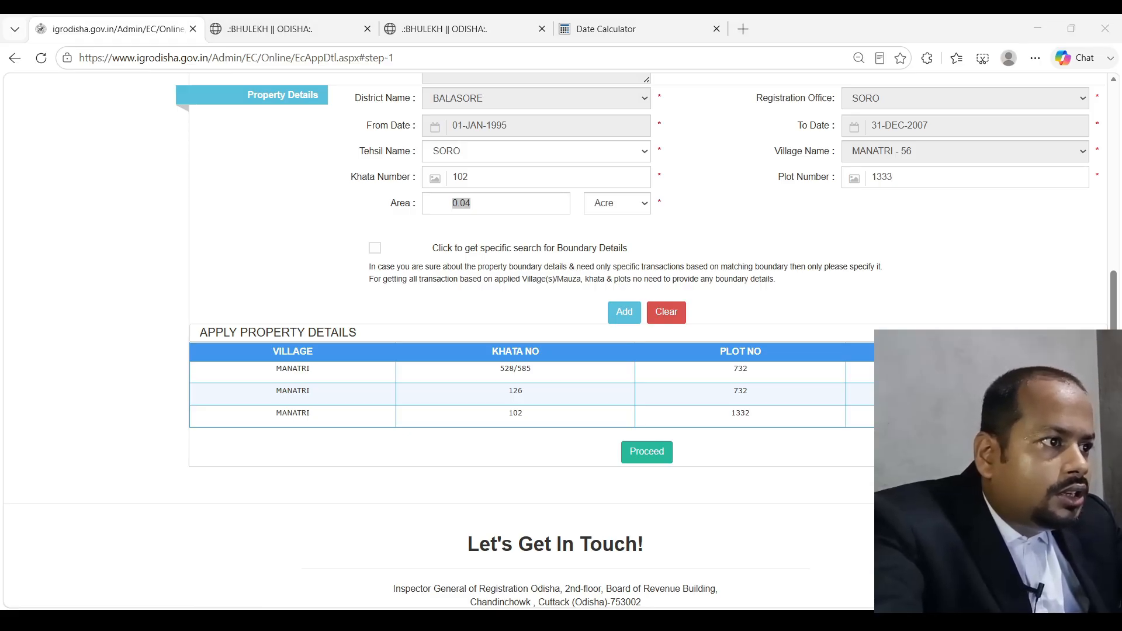
{"action": "key", "text": "alt+Tab"}
{"action": "type", "text": "0."}
{"action": "left_click", "coordinate": [624, 311]}
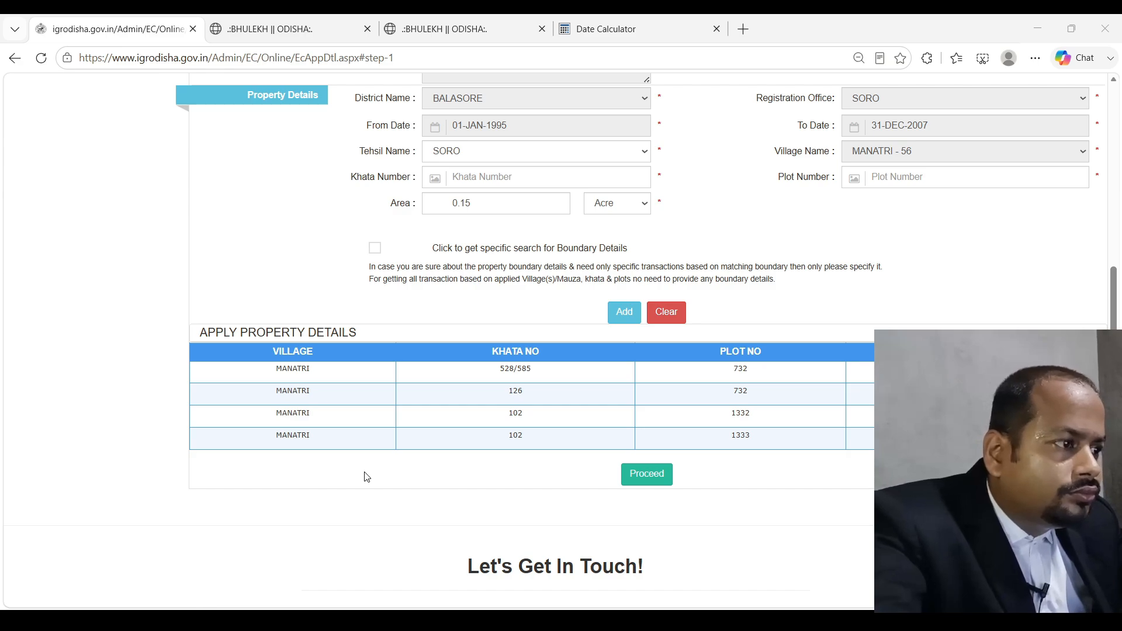
Add khata 102, plot 1334 to the property list with its area value corrected
{"action": "left_click", "coordinate": [319, 292]}
{"action": "left_click", "coordinate": [490, 172]}
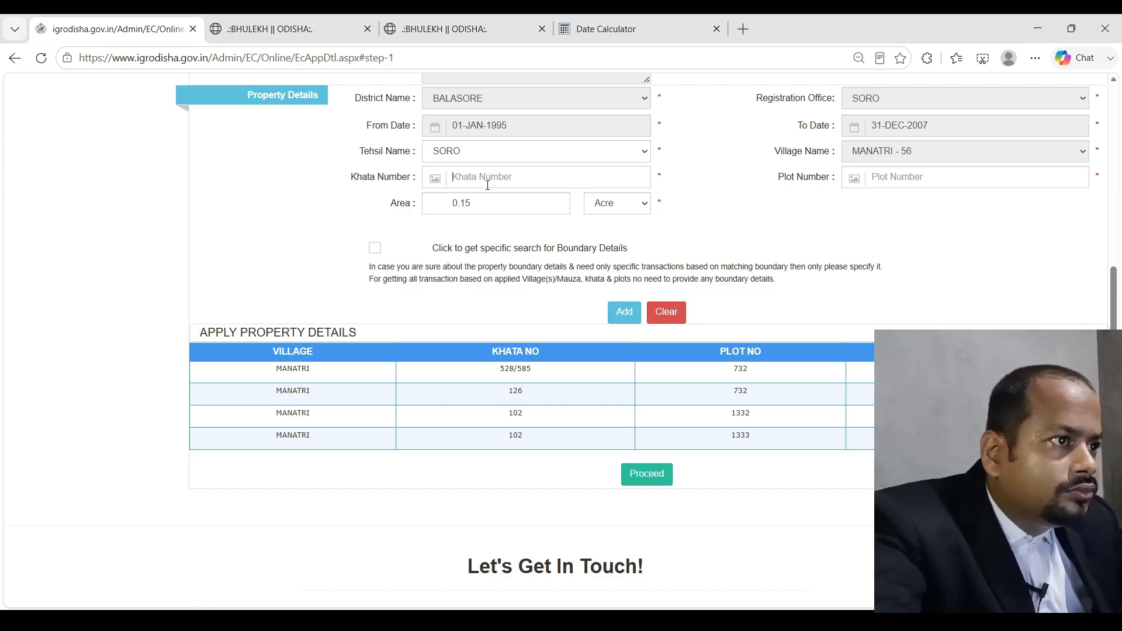
{"action": "type", "text": "102"}
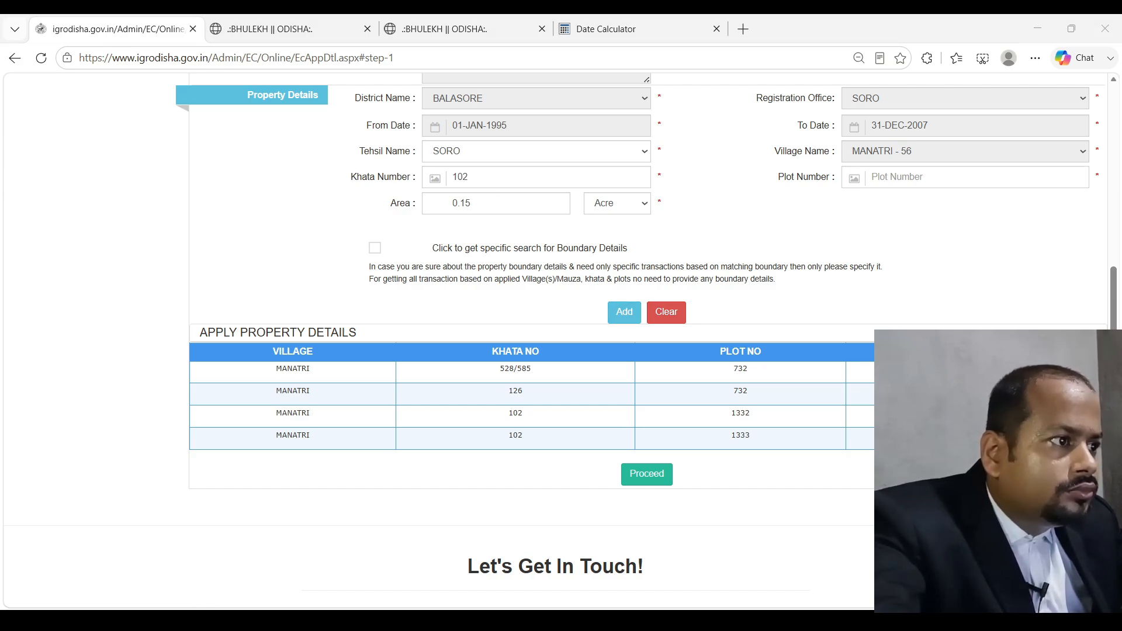
{"action": "left_click", "coordinate": [658, 245]}
{"action": "left_click", "coordinate": [827, 176]}
{"action": "type", "text": "1334"}
{"action": "key", "text": "Tab"}
{"action": "left_click", "coordinate": [501, 209]}
{"action": "key", "text": "BackSpace"}
{"action": "key", "text": "BackSpace"}
{"action": "type", "text": "0"}
{"action": "left_click", "coordinate": [626, 311]}
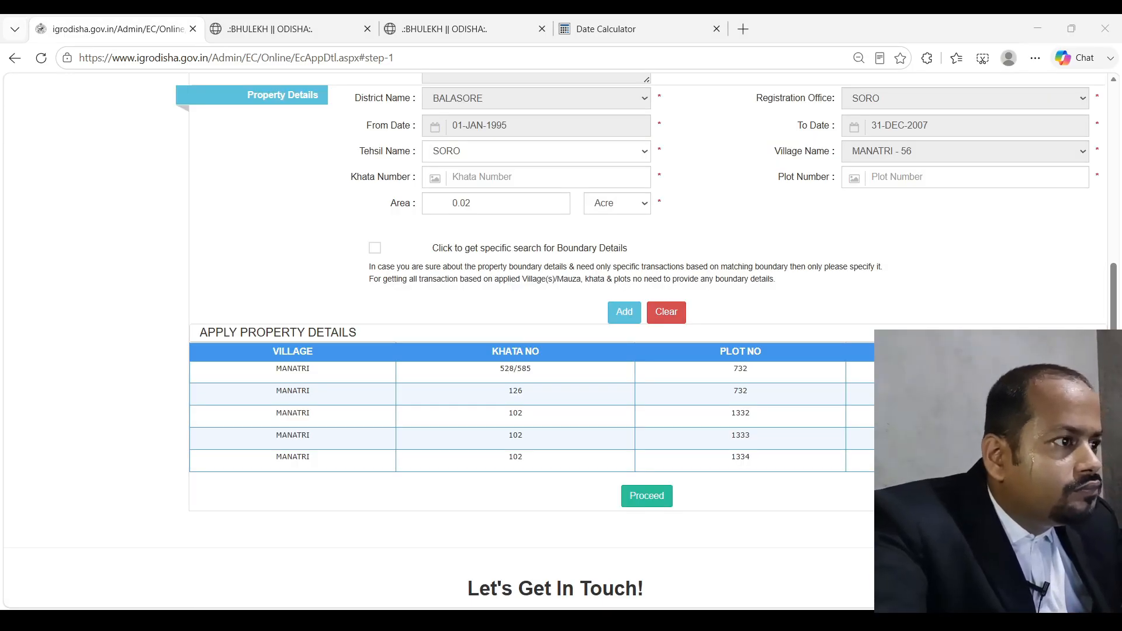
Add khata 102, pasted plot 1334/2565, to the list with its area trimmed by one digit
{"action": "left_click", "coordinate": [490, 177]}
{"action": "type", "text": "102"}
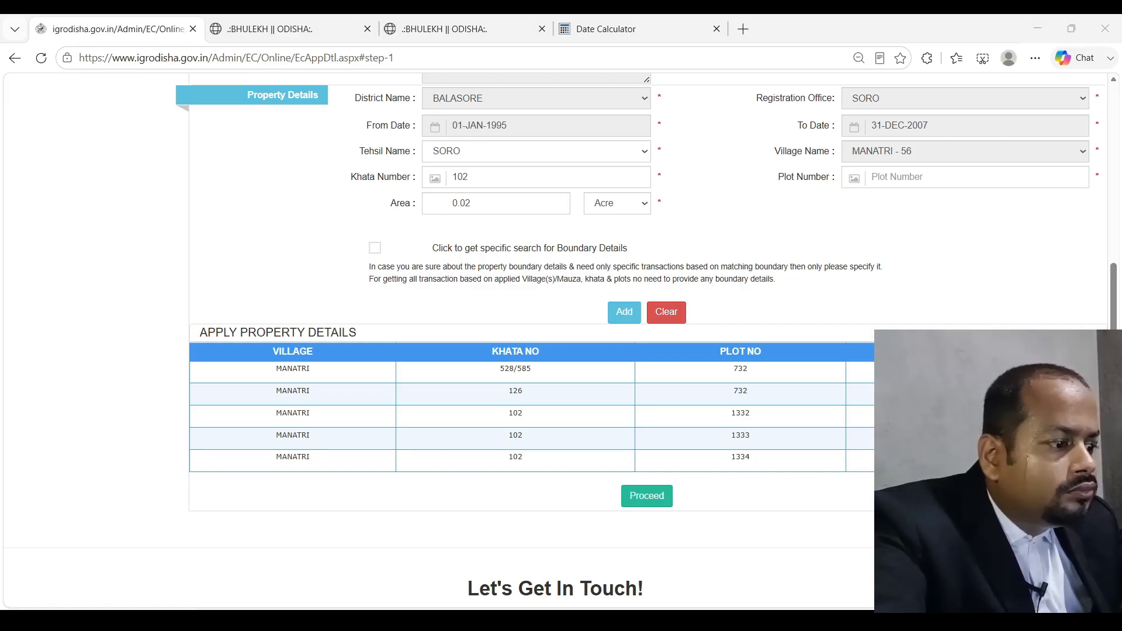
{"action": "type", "text": "1334/2565"}
{"action": "key", "text": "Tab"}
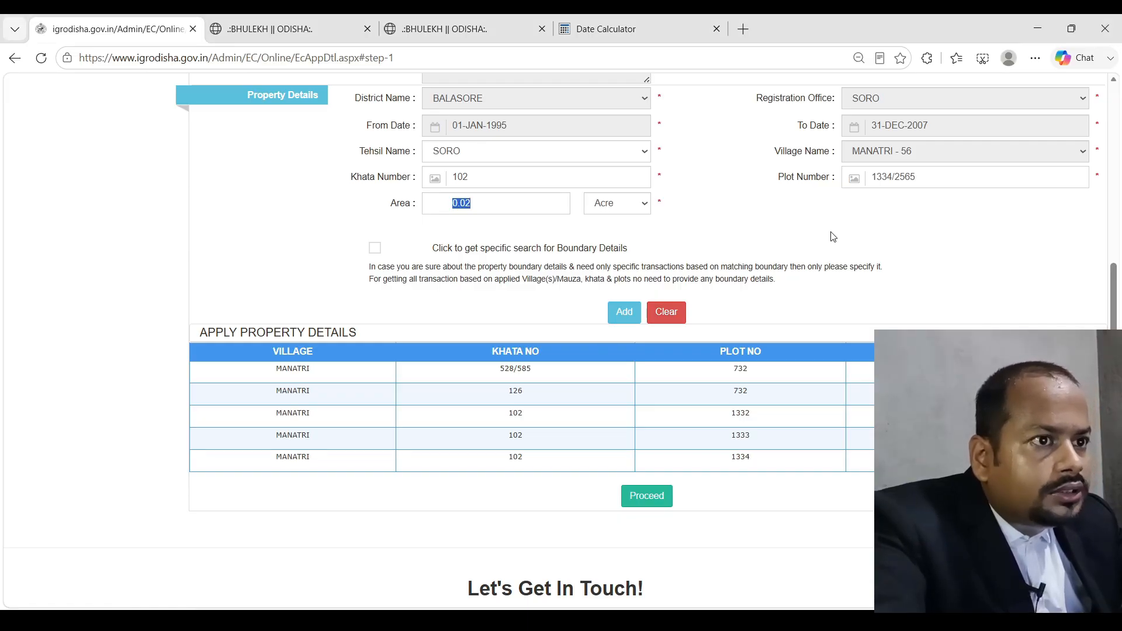
{"action": "left_click", "coordinate": [508, 205]}
{"action": "key", "text": "BackSpace"}
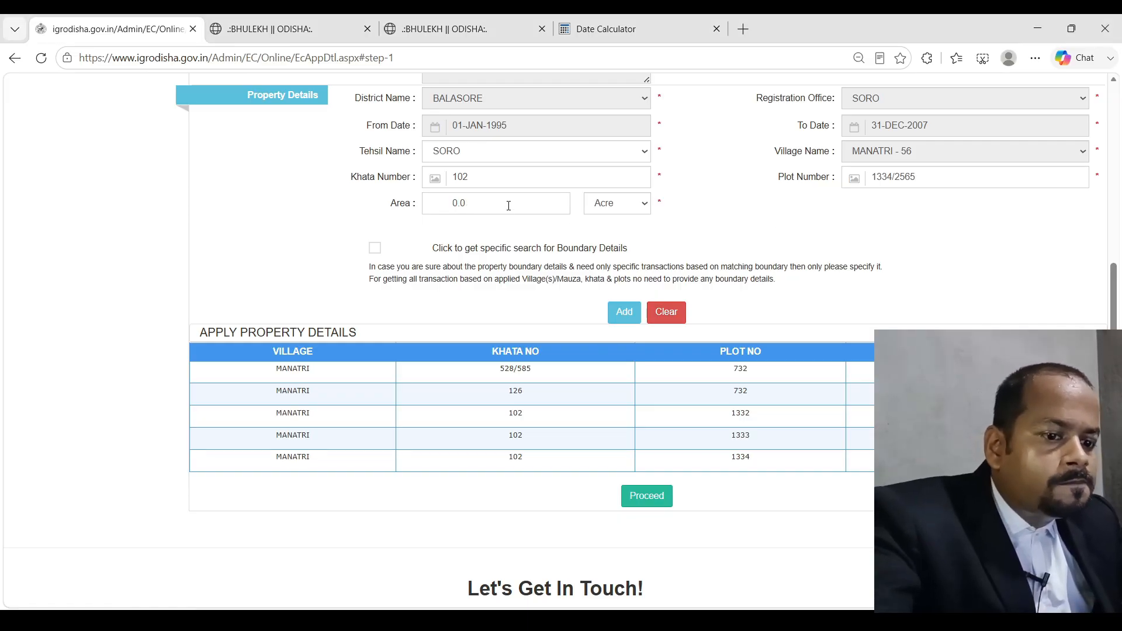
{"action": "left_click", "coordinate": [623, 313]}
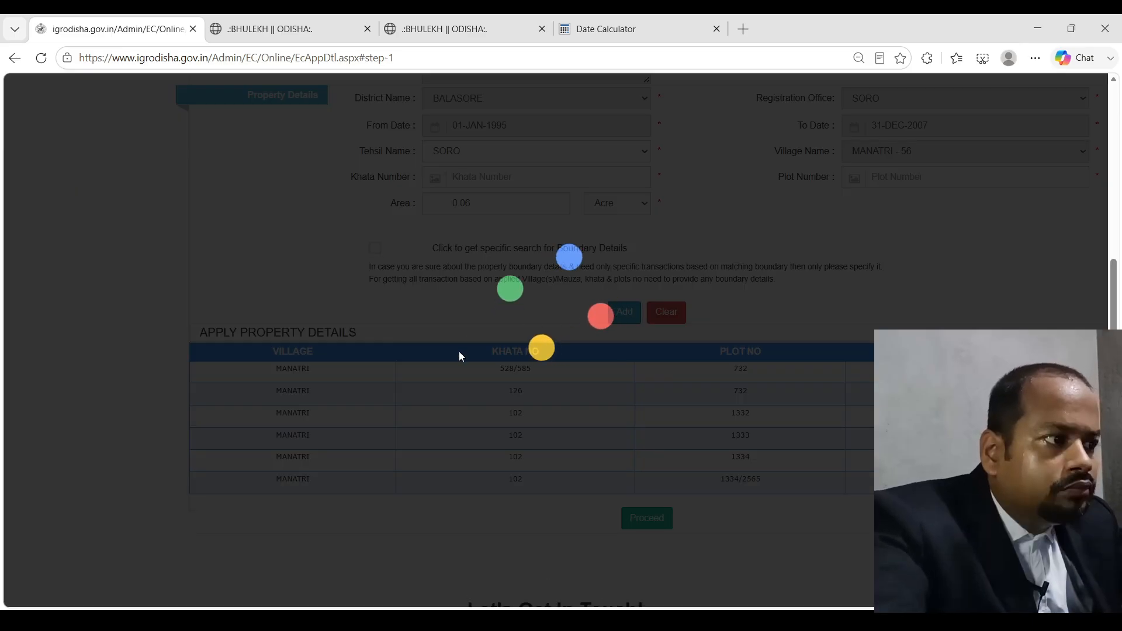
{"action": "key", "text": "alt+Tab"}
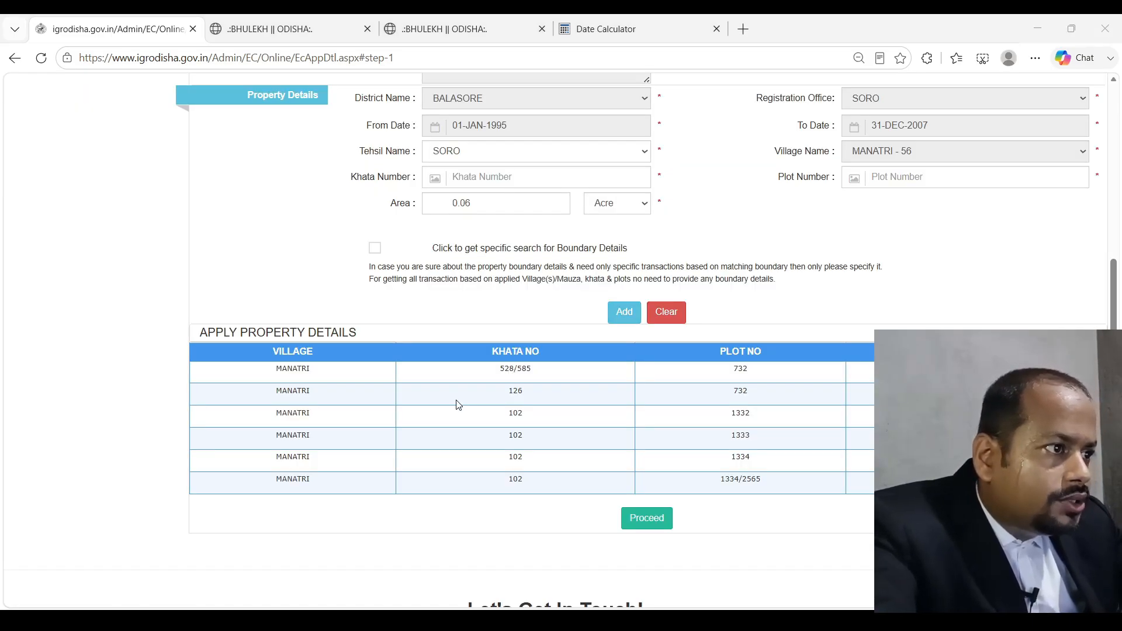
{"action": "key", "text": "alt+Tab"}
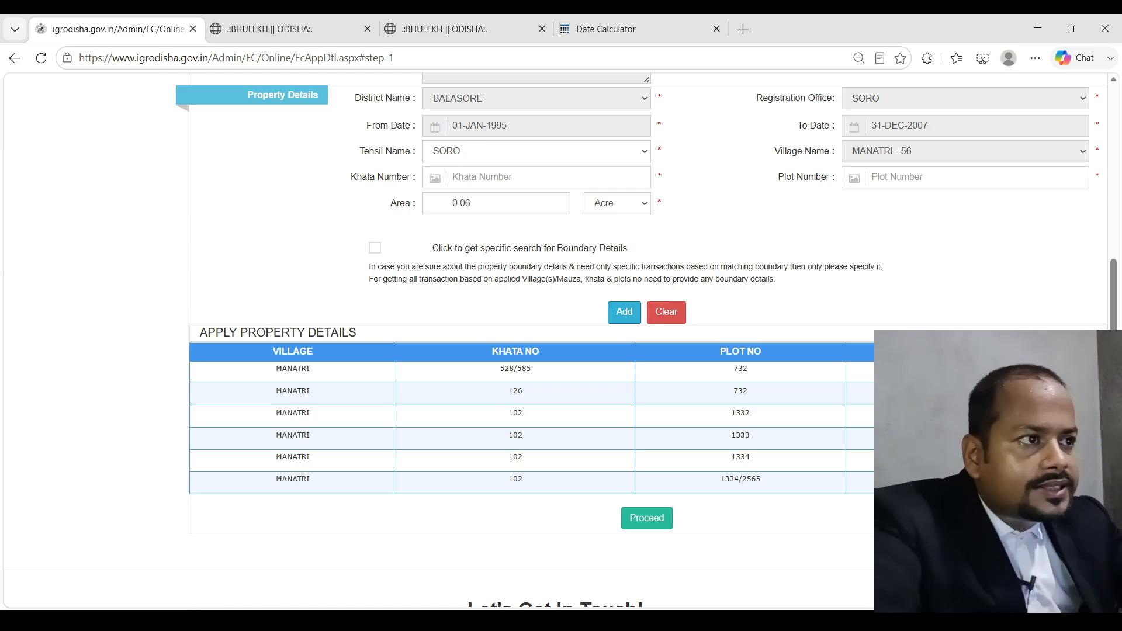
{"action": "scroll", "coordinate": [549, 406], "scroll_direction": "up", "scroll_amount": 5}
{"action": "scroll", "coordinate": [549, 408], "scroll_direction": "down", "scroll_amount": 3}
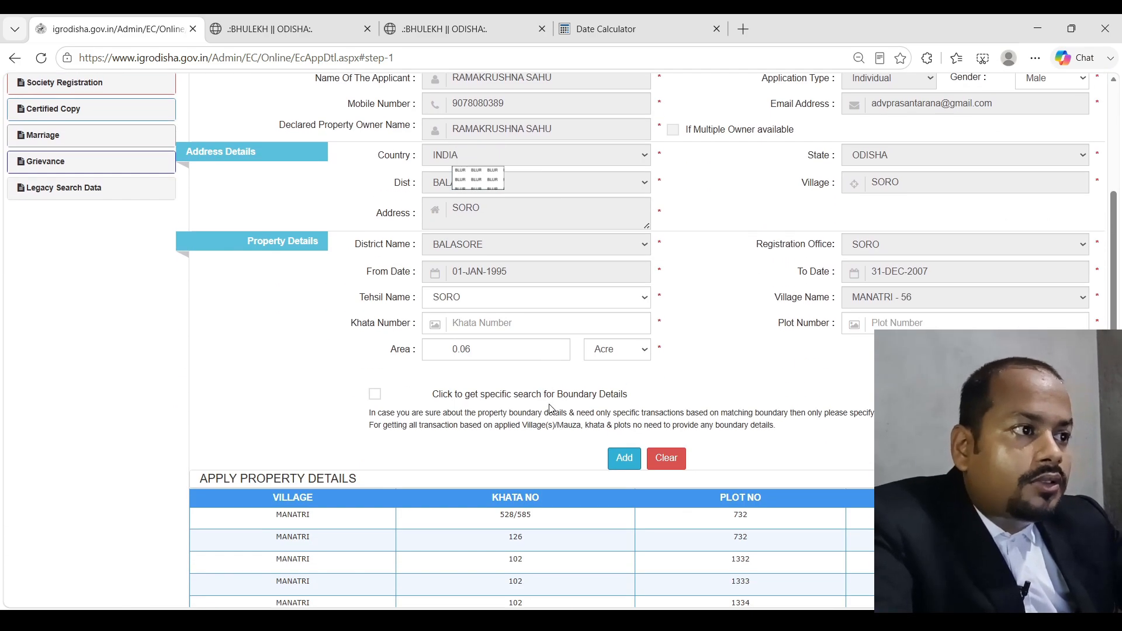
{"action": "scroll", "coordinate": [549, 408], "scroll_direction": "up", "scroll_amount": 1}
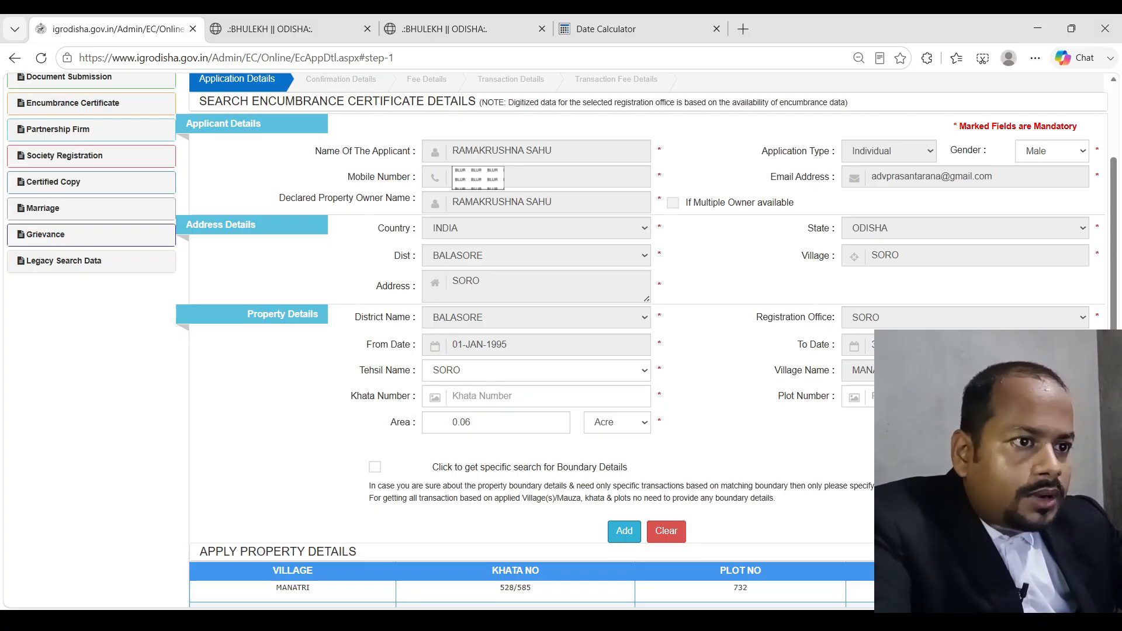
{"action": "left_click", "coordinate": [414, 623]}
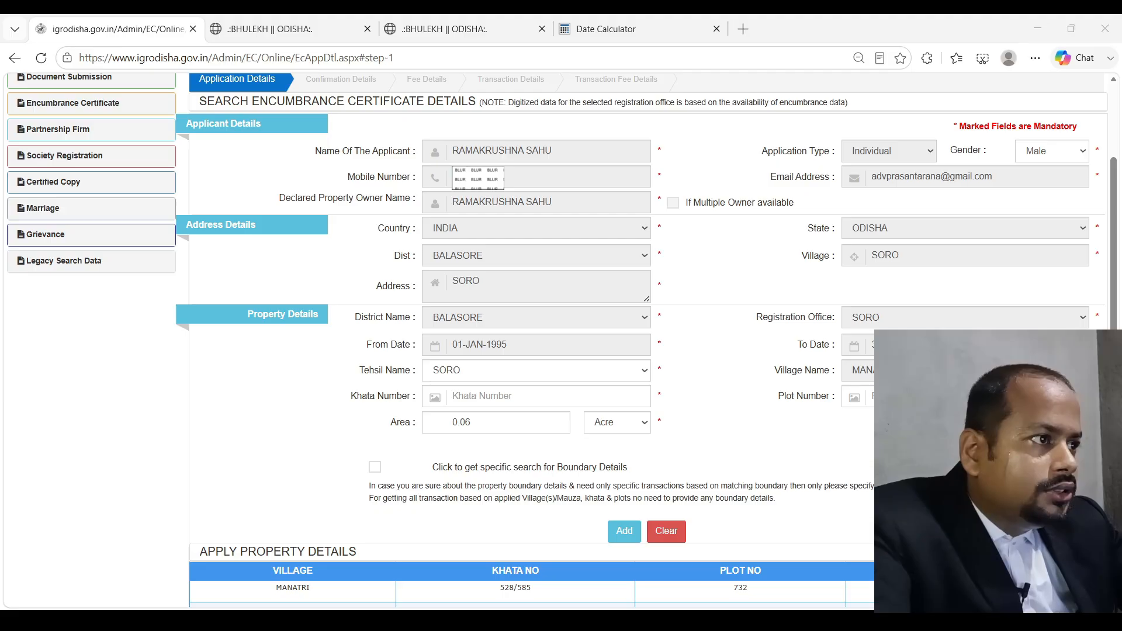
{"action": "key", "text": "alt+Tab"}
{"action": "scroll", "coordinate": [527, 423], "scroll_direction": "down", "scroll_amount": 2}
{"action": "scroll", "coordinate": [514, 398], "scroll_direction": "up", "scroll_amount": 4}
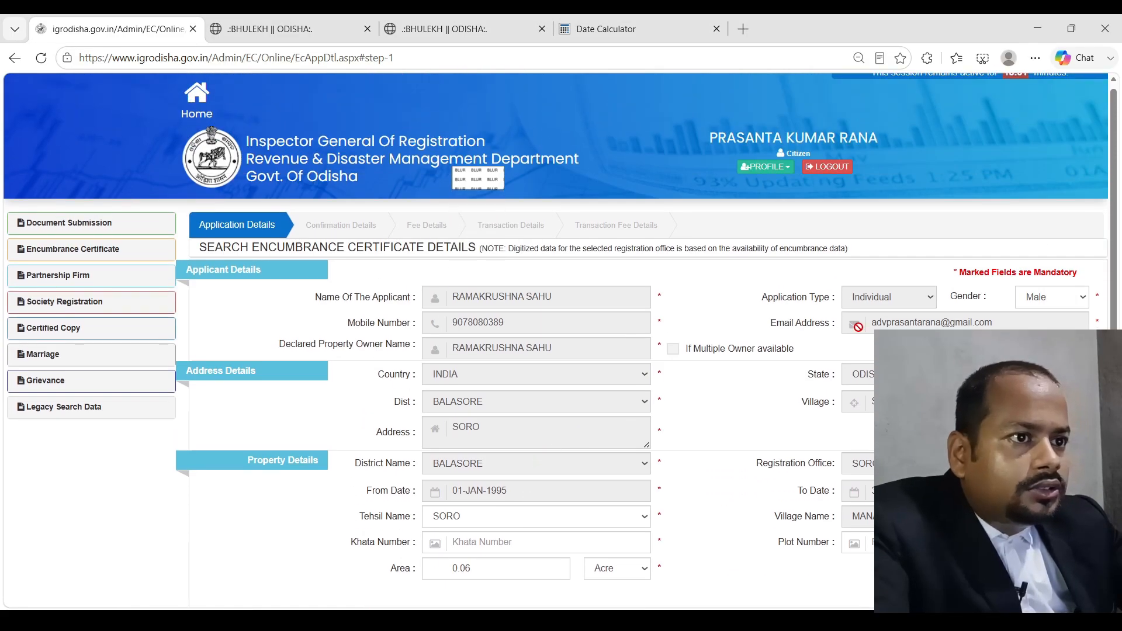
{"action": "scroll", "coordinate": [496, 343], "scroll_direction": "down", "scroll_amount": 1}
{"action": "key", "text": "alt+Tab"}
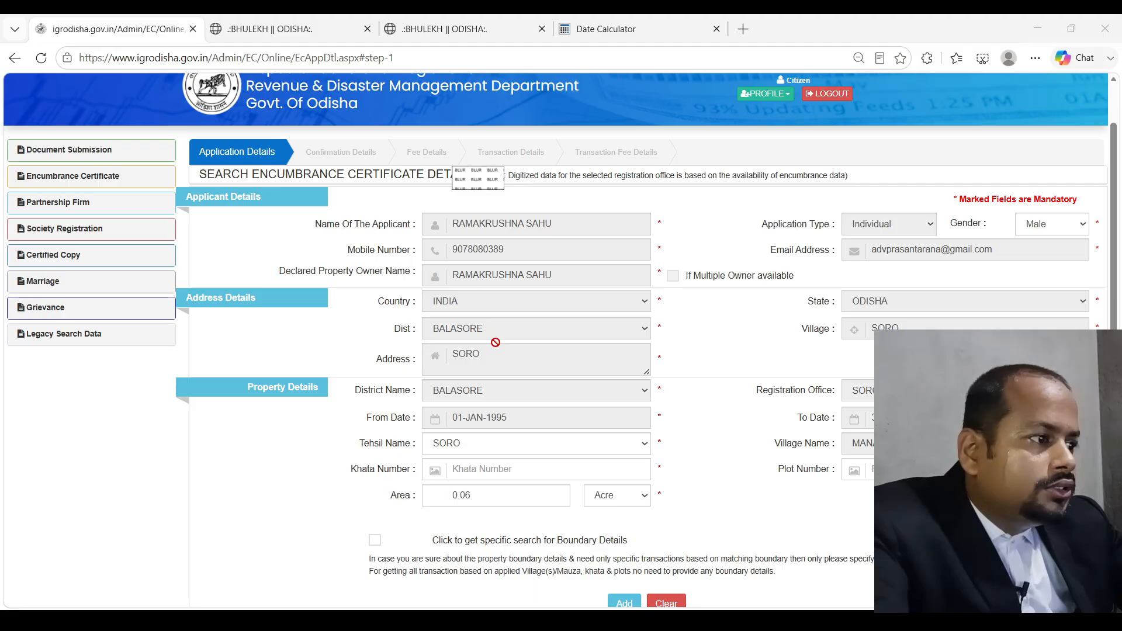
{"action": "key", "text": "alt+Tab"}
{"action": "scroll", "coordinate": [495, 343], "scroll_direction": "down", "scroll_amount": 6}
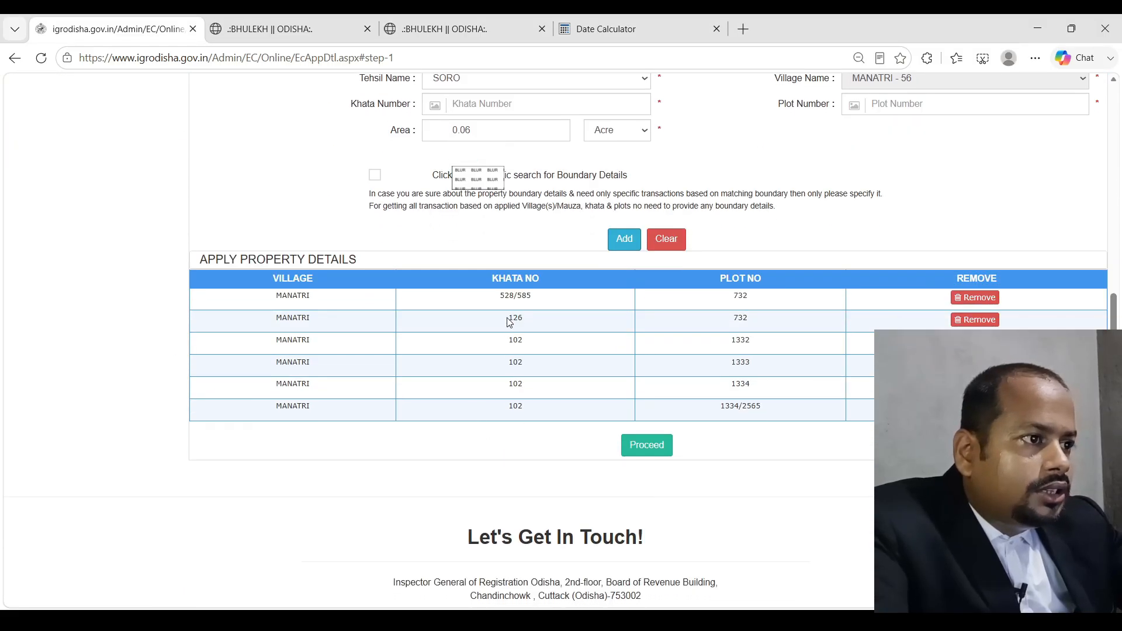
{"action": "key", "text": "alt+Tab"}
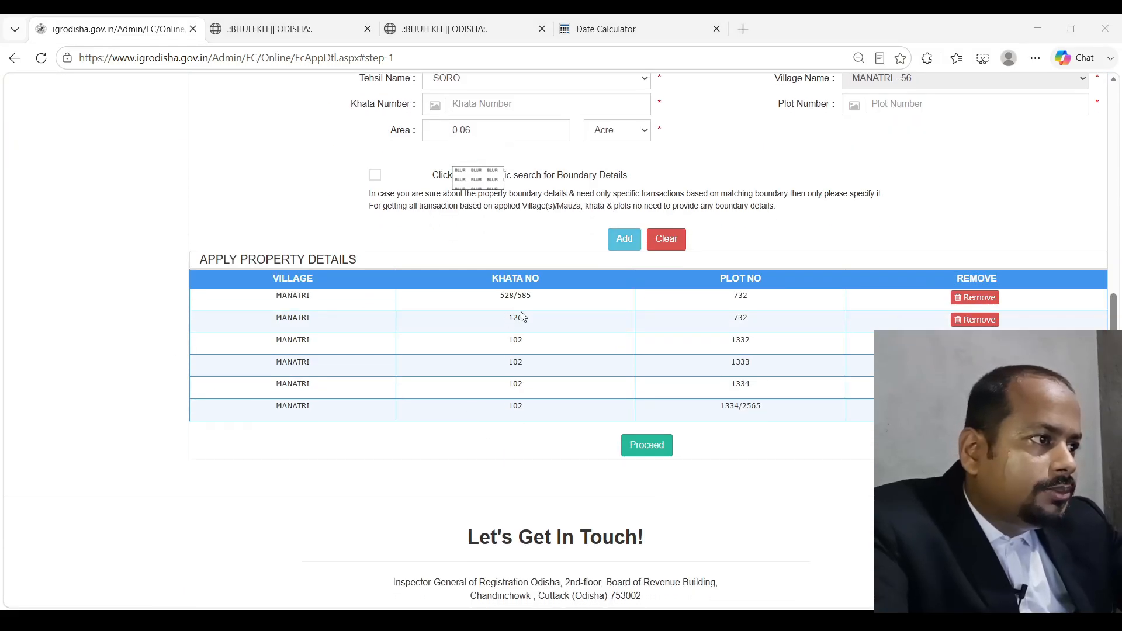
{"action": "key", "text": "alt+Tab"}
{"action": "key", "text": "alt+Tab"}
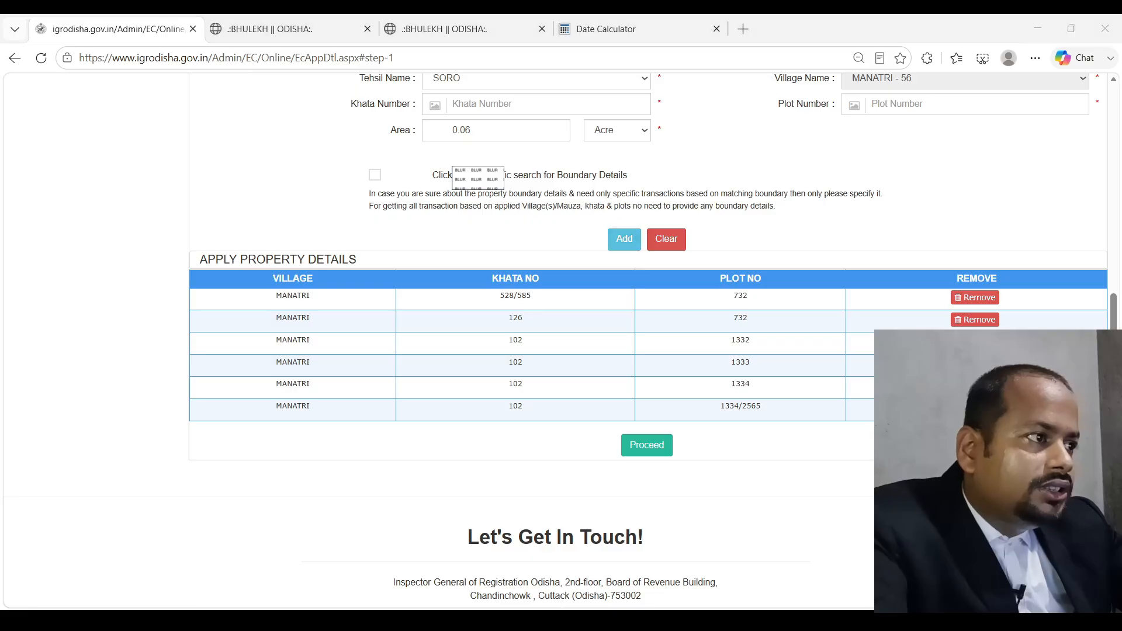
{"action": "key", "text": "alt+Tab"}
{"action": "key", "text": "alt+Tab"}
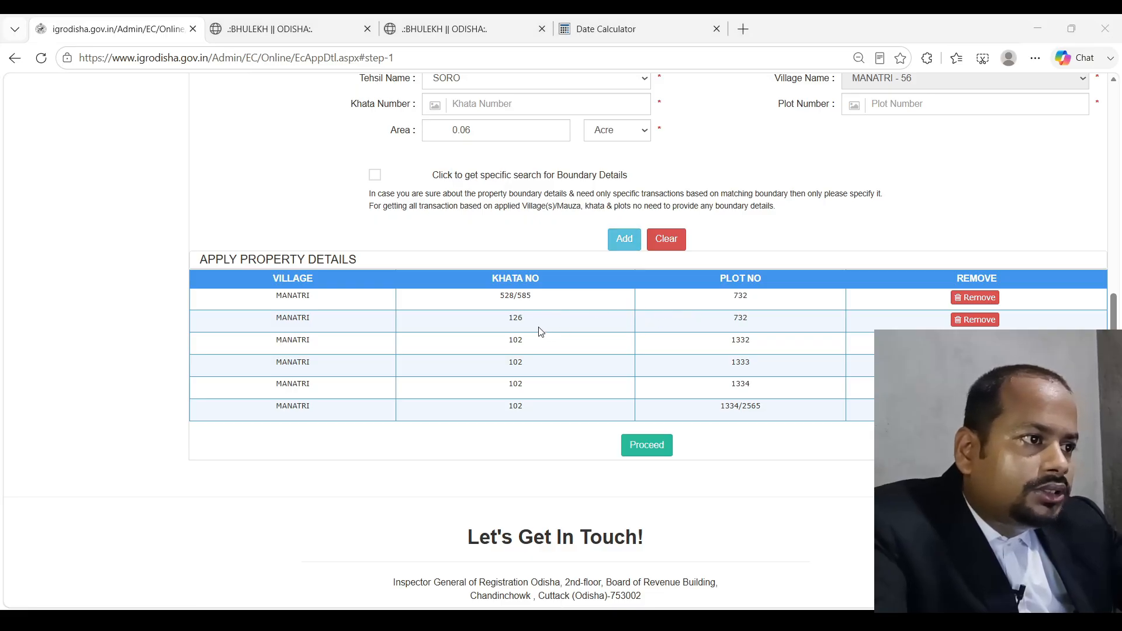
{"action": "key", "text": "alt+Tab"}
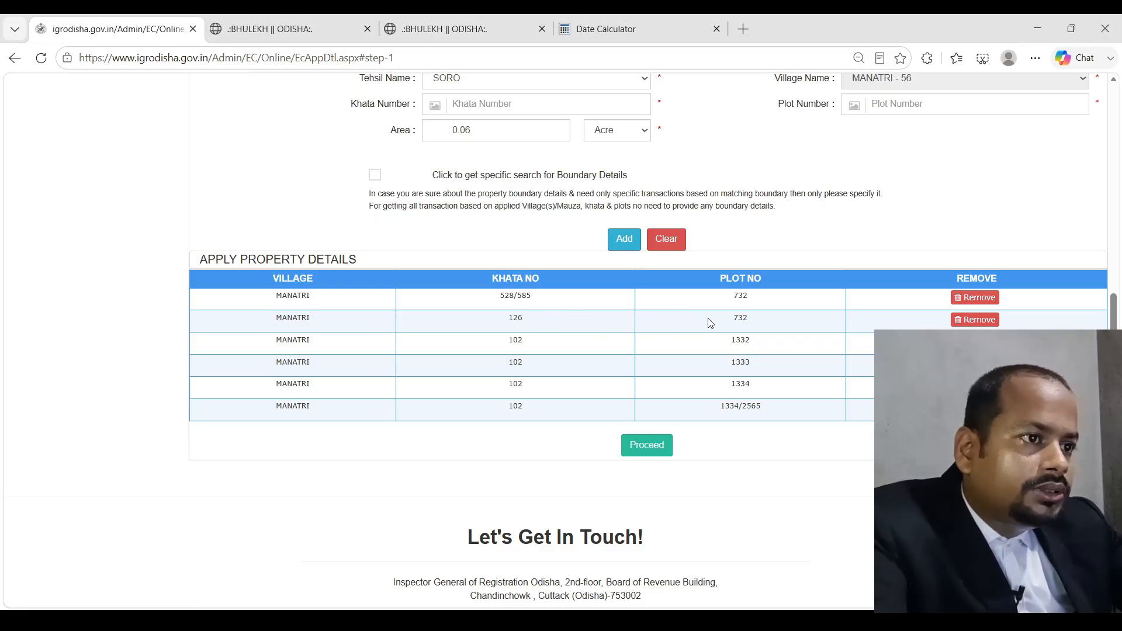
{"action": "key", "text": "alt+Tab"}
{"action": "key", "text": "alt+Tab"}
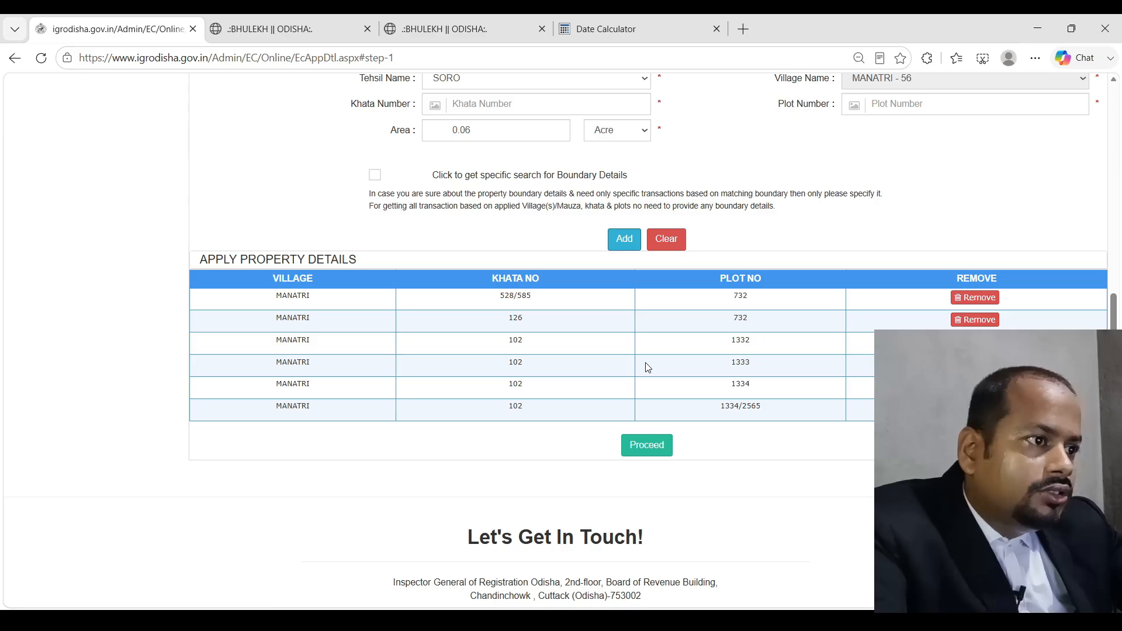
{"action": "left_click_drag", "start_coordinate": [725, 342], "coordinate": [770, 345]}
{"action": "key", "text": "alt+Tab"}
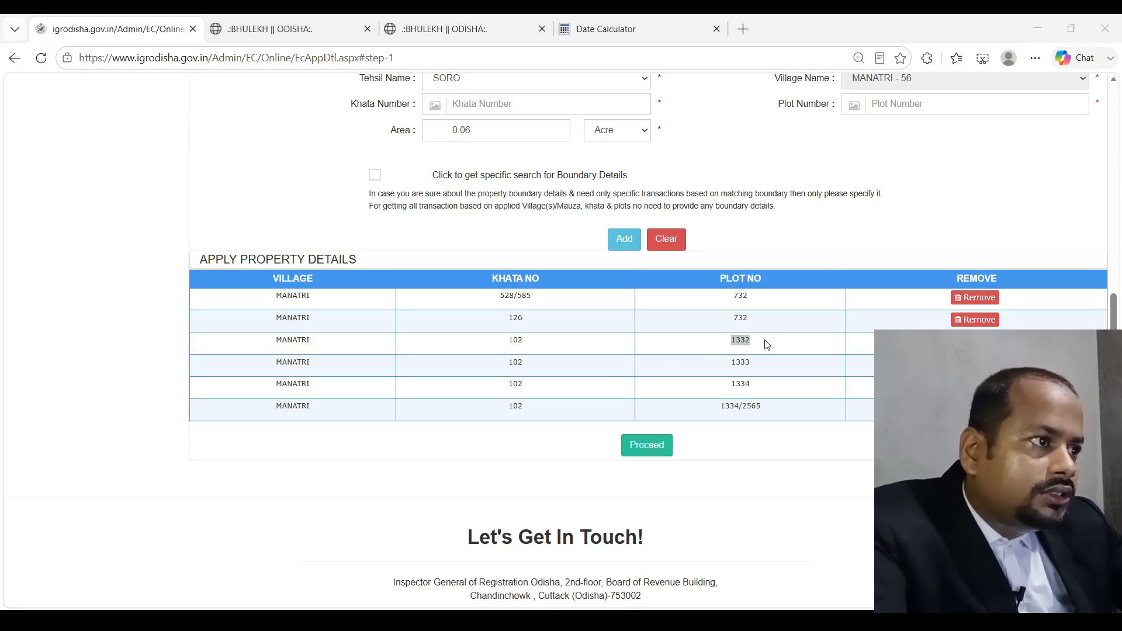
{"action": "key", "text": "alt+Tab"}
{"action": "key", "text": "alt+Tab"}
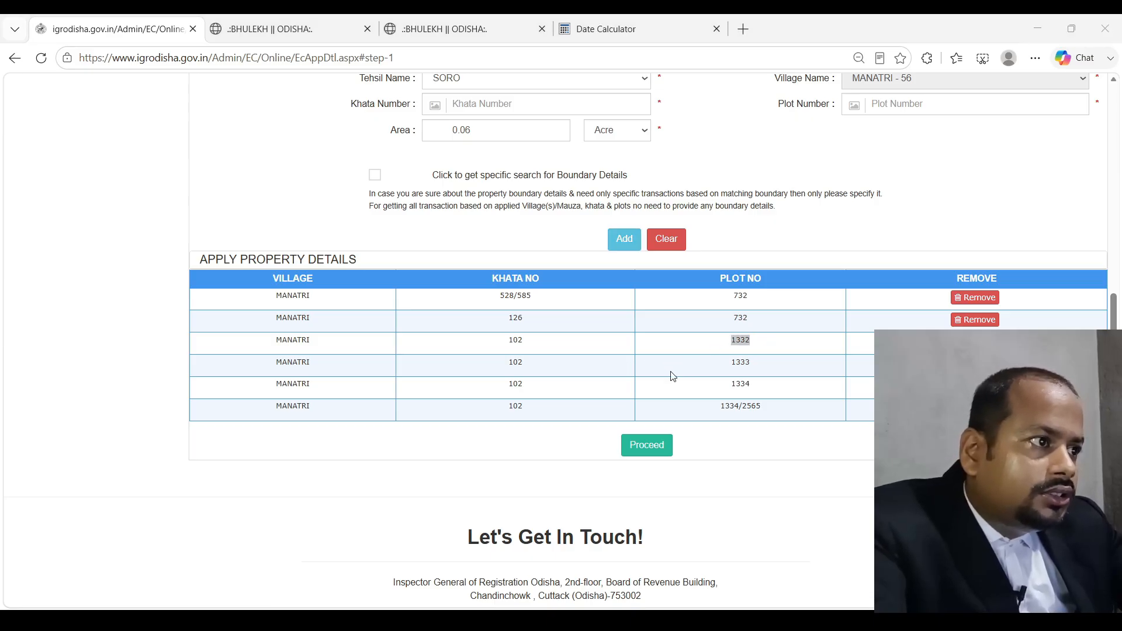
{"action": "key", "text": "alt+Tab"}
{"action": "key", "text": "alt+Tab"}
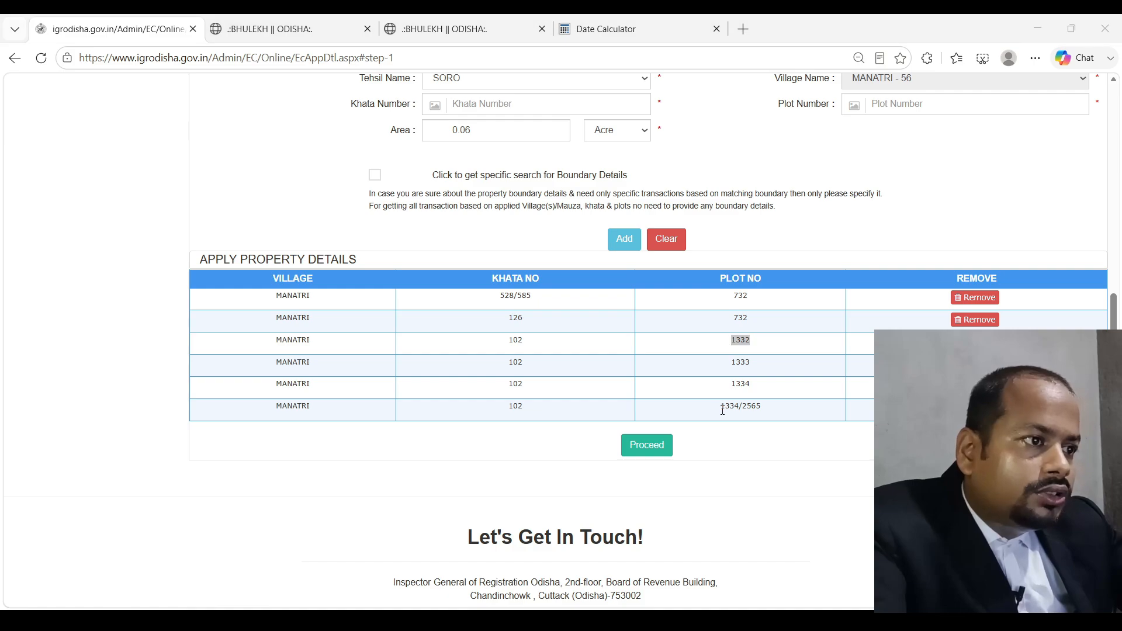
{"action": "key", "text": "alt+Tab"}
{"action": "key", "text": "alt+Tab"}
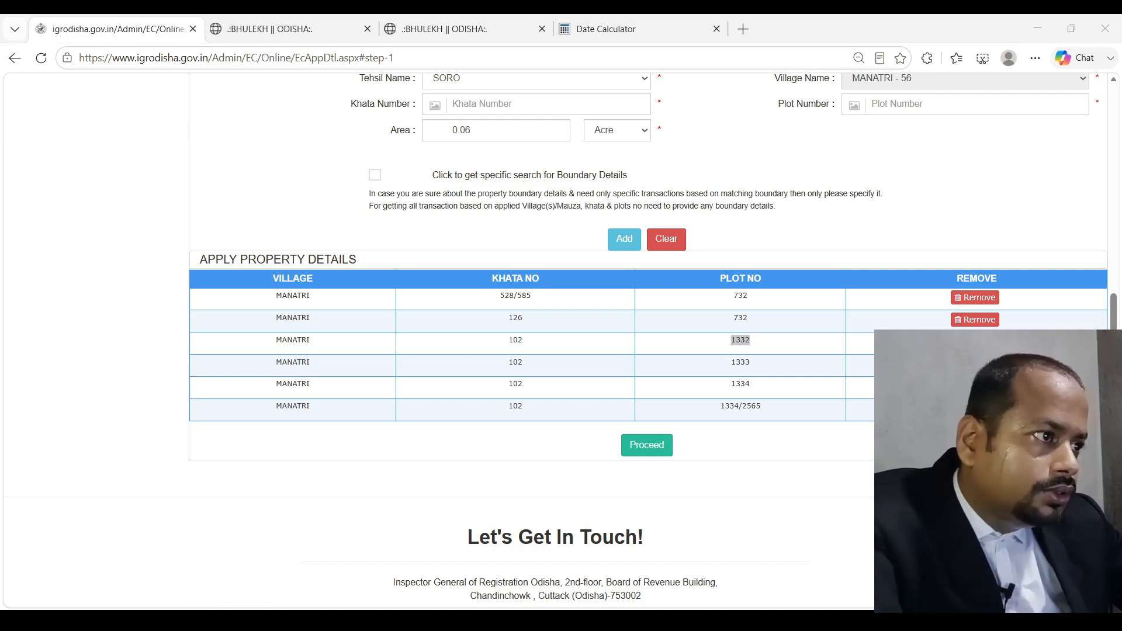
{"action": "key", "text": "alt+Tab"}
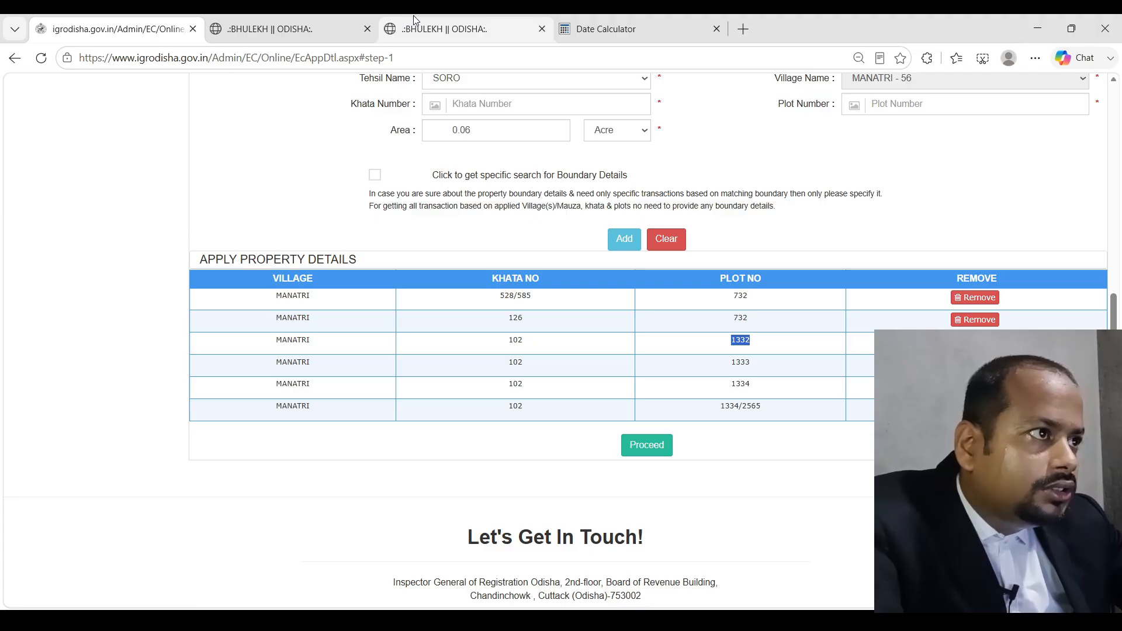
Look over the open Bhulekh khatiyan records, then go back to the khatiyan search page
{"action": "left_click", "coordinate": [310, 20]}
{"action": "scroll", "coordinate": [401, 240], "scroll_direction": "up", "scroll_amount": 6}
{"action": "left_click", "coordinate": [462, 28]}
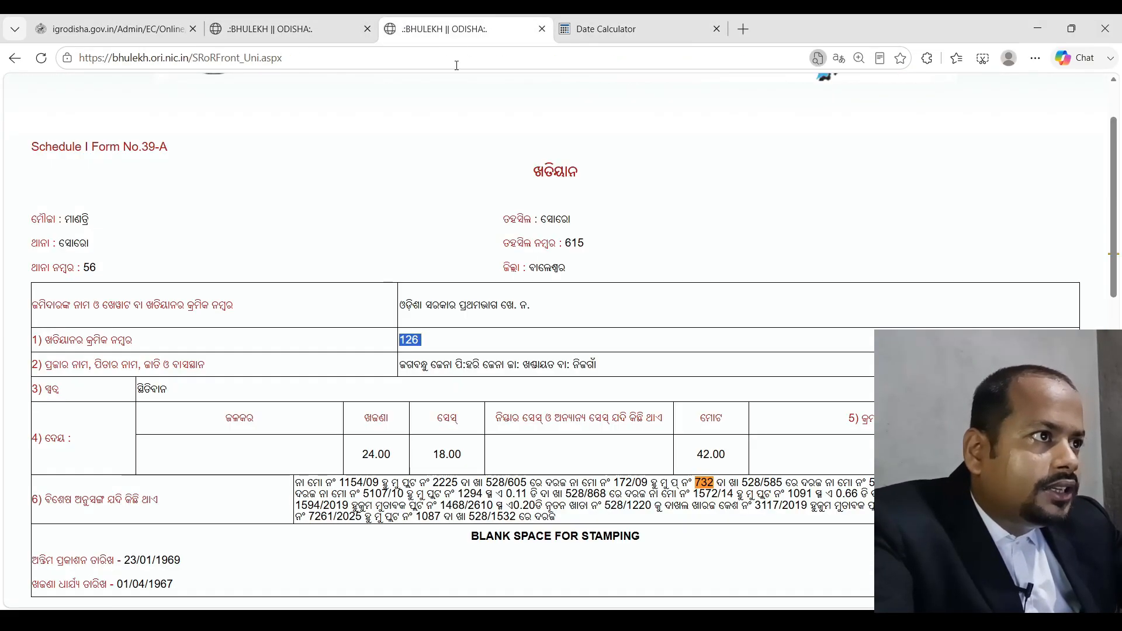
{"action": "scroll", "coordinate": [371, 292], "scroll_direction": "up", "scroll_amount": 2}
{"action": "scroll", "coordinate": [420, 306], "scroll_direction": "down", "scroll_amount": 15}
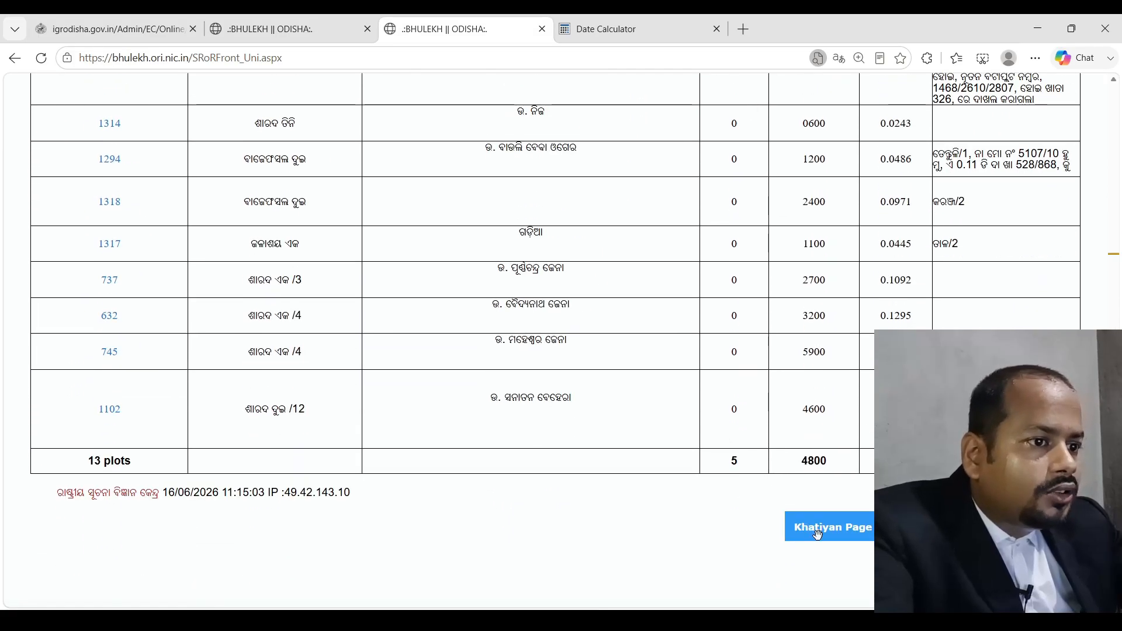
{"action": "left_click", "coordinate": [817, 534]}
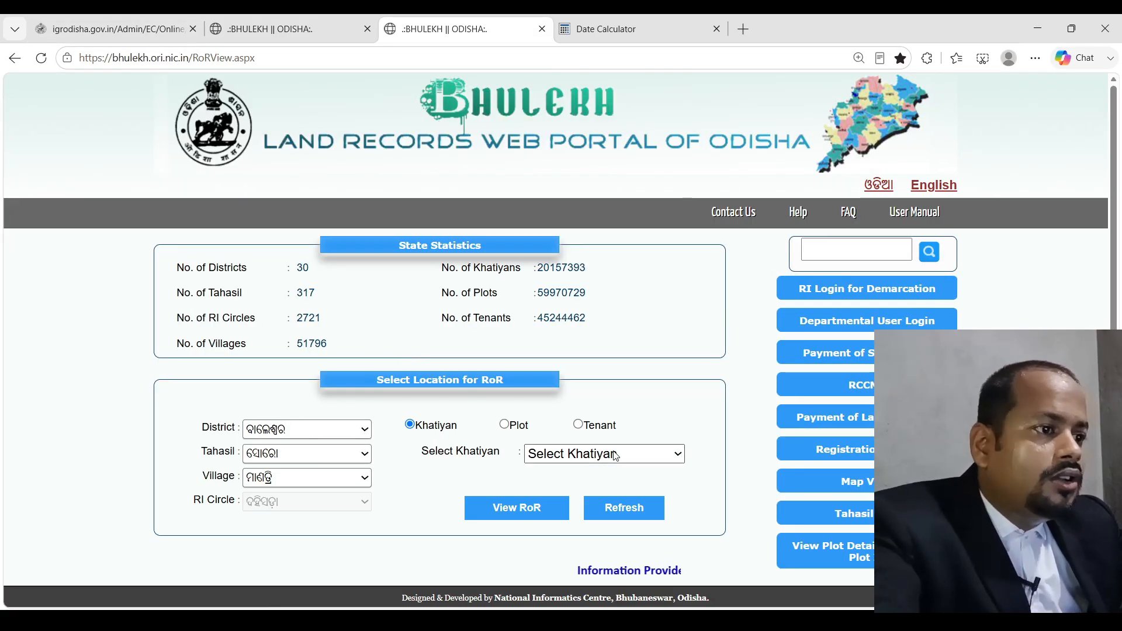
View the record of rights for khatiyan 102, review its four plots, and return to the application
{"action": "left_click", "coordinate": [616, 455]}
{"action": "type", "text": "102"}
{"action": "key", "text": "Return"}
{"action": "left_click", "coordinate": [552, 511]}
{"action": "scroll", "coordinate": [561, 418], "scroll_direction": "down", "scroll_amount": 7}
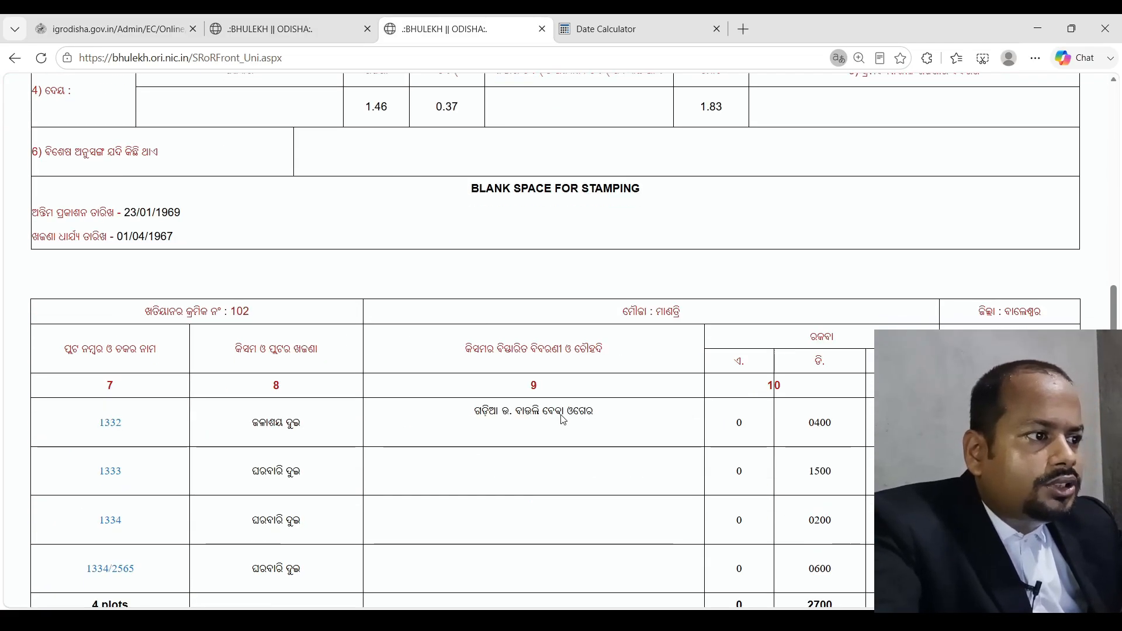
{"action": "scroll", "coordinate": [561, 418], "scroll_direction": "down", "scroll_amount": 2}
{"action": "scroll", "coordinate": [561, 418], "scroll_direction": "up", "scroll_amount": 6}
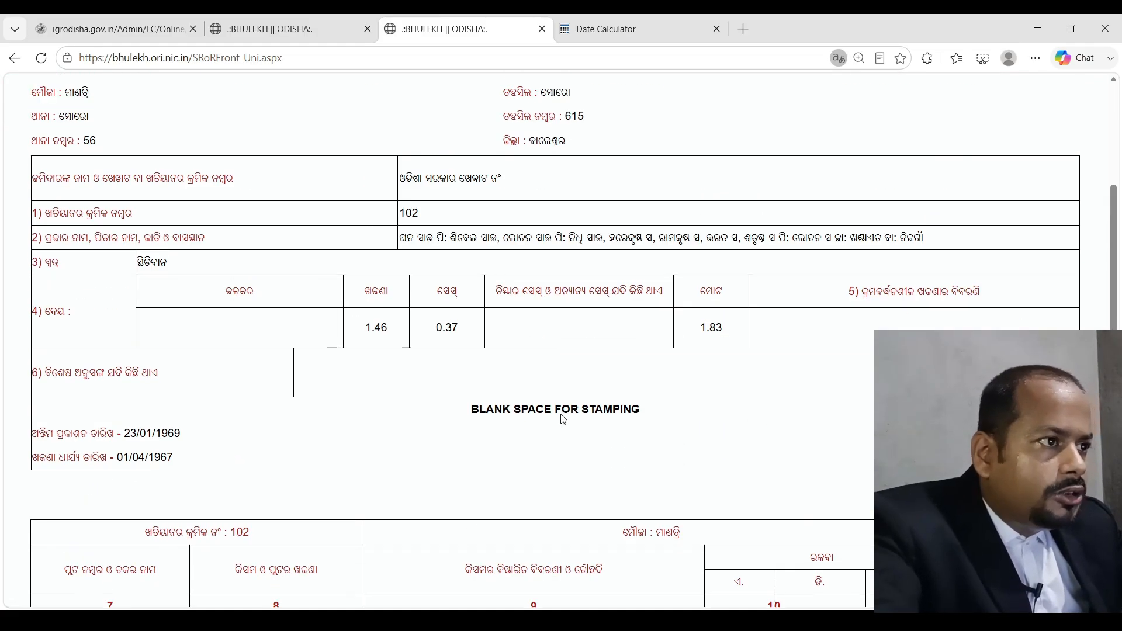
{"action": "scroll", "coordinate": [563, 418], "scroll_direction": "down", "scroll_amount": 6}
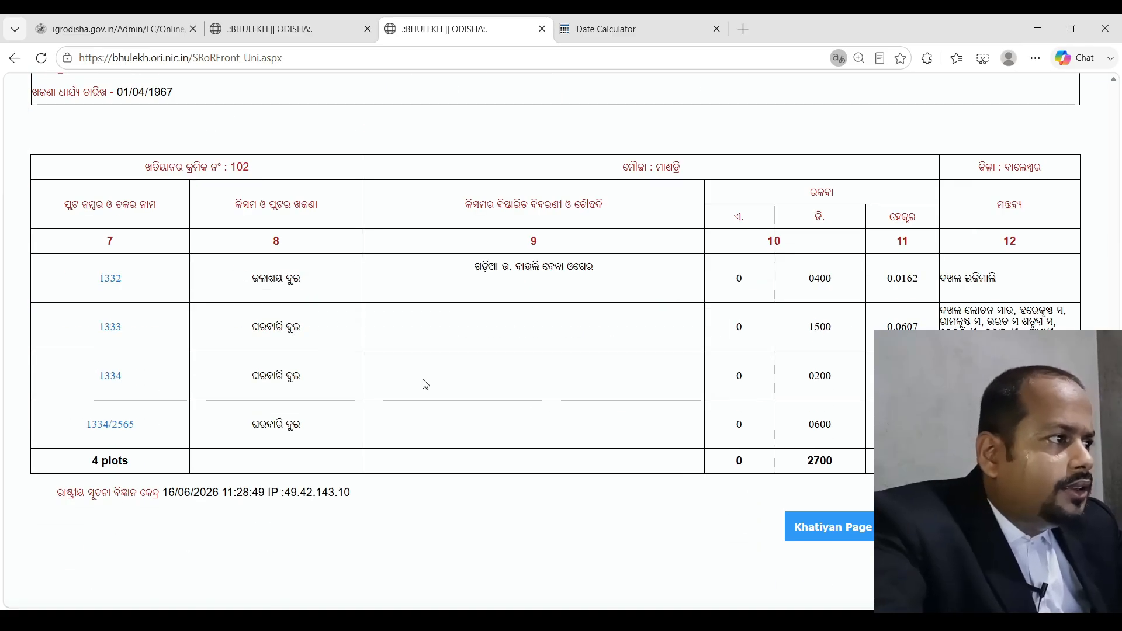
{"action": "scroll", "coordinate": [229, 387], "scroll_direction": "up", "scroll_amount": 6}
{"action": "scroll", "coordinate": [231, 386], "scroll_direction": "down", "scroll_amount": 1}
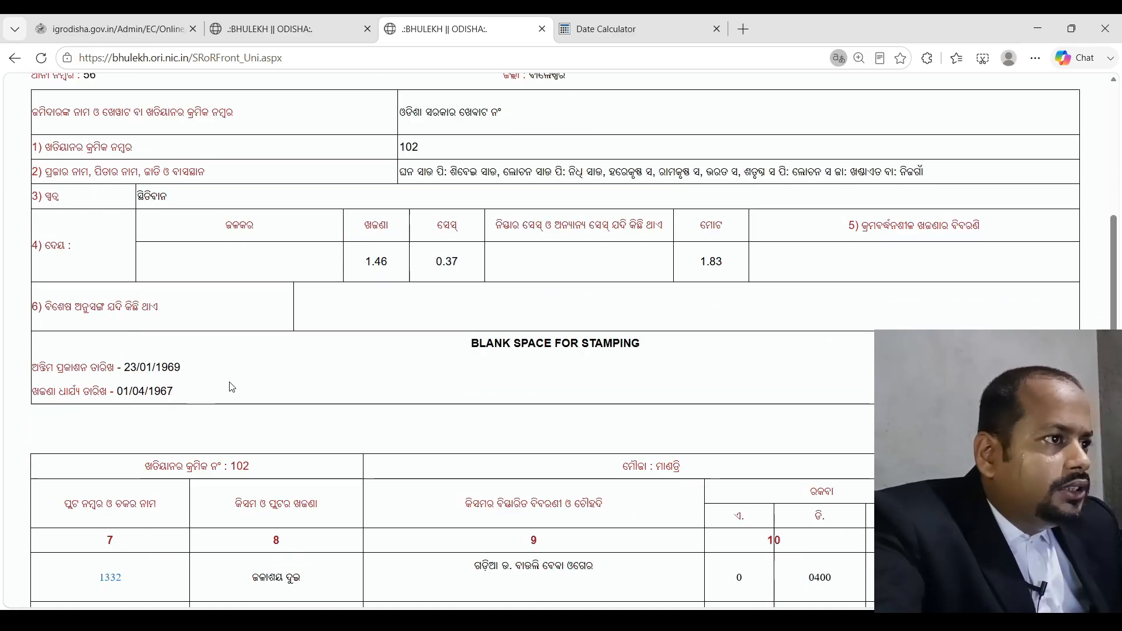
{"action": "scroll", "coordinate": [231, 387], "scroll_direction": "down", "scroll_amount": 5}
{"action": "left_click", "coordinate": [164, 21]}
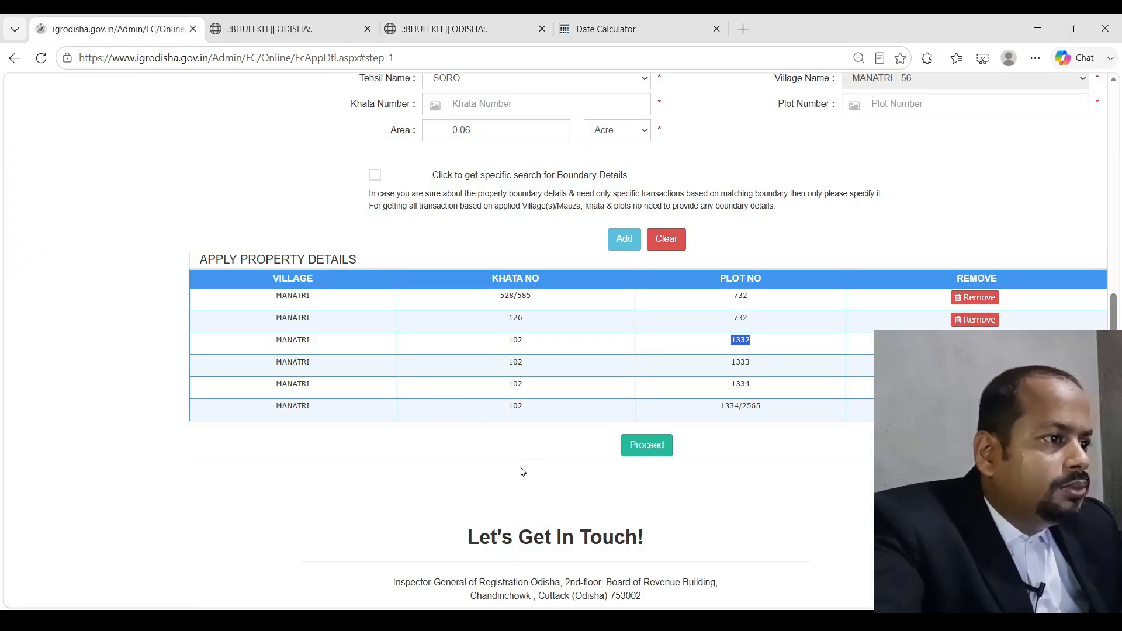
Recheck the Bhulekh record, then submit the six-property list for confirmation
{"action": "left_click", "coordinate": [782, 454]}
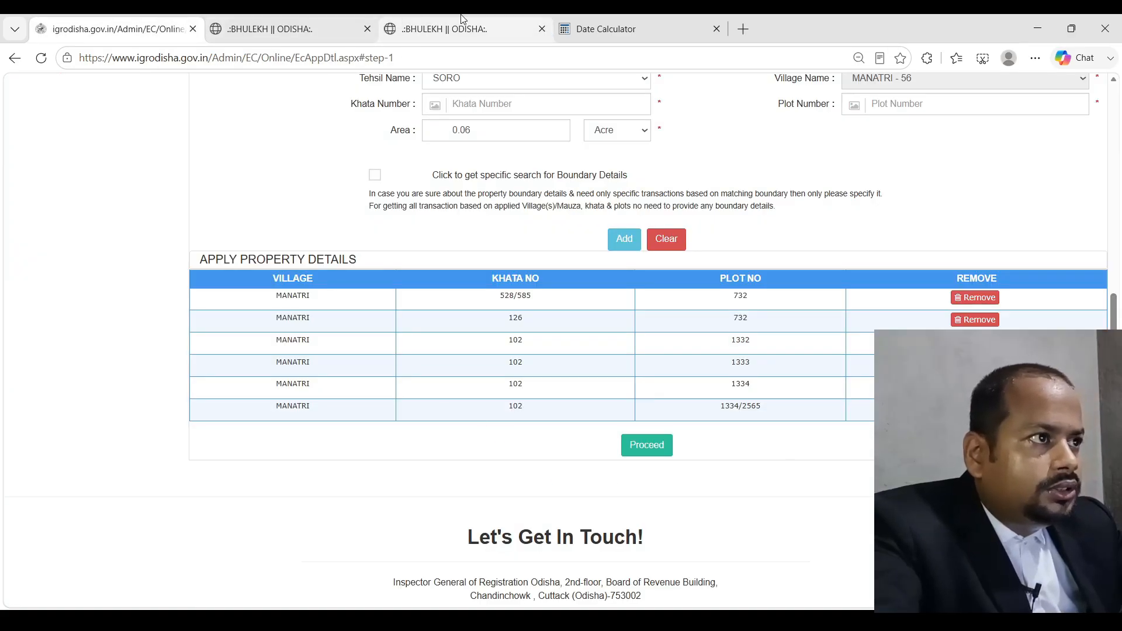
{"action": "left_click", "coordinate": [462, 17]}
{"action": "left_click", "coordinate": [94, 21]}
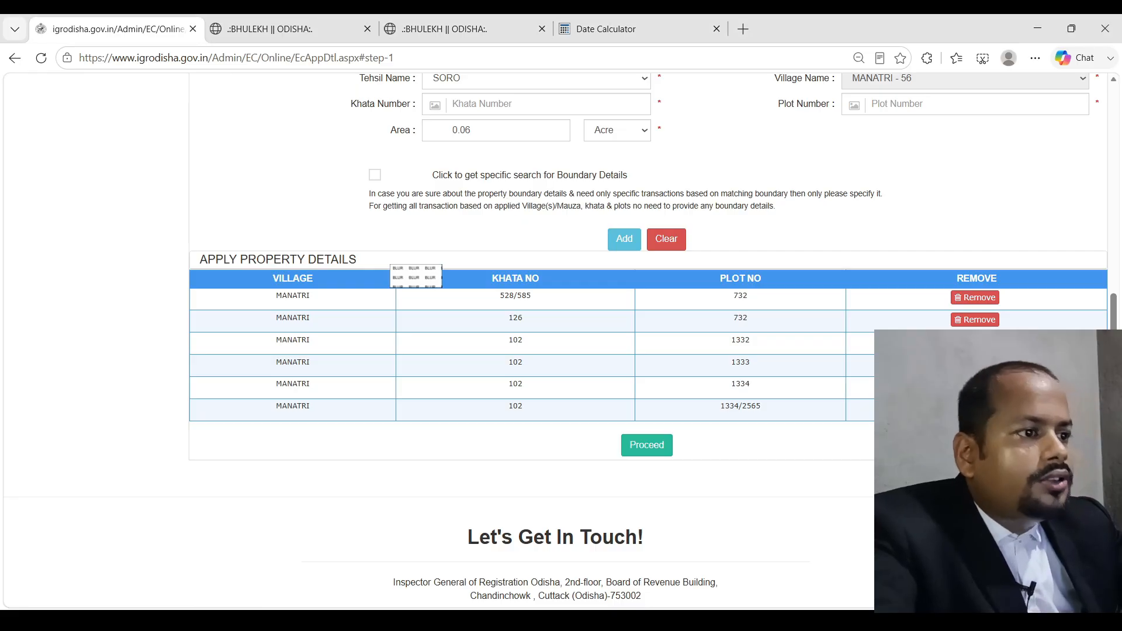
{"action": "left_click", "coordinate": [667, 453]}
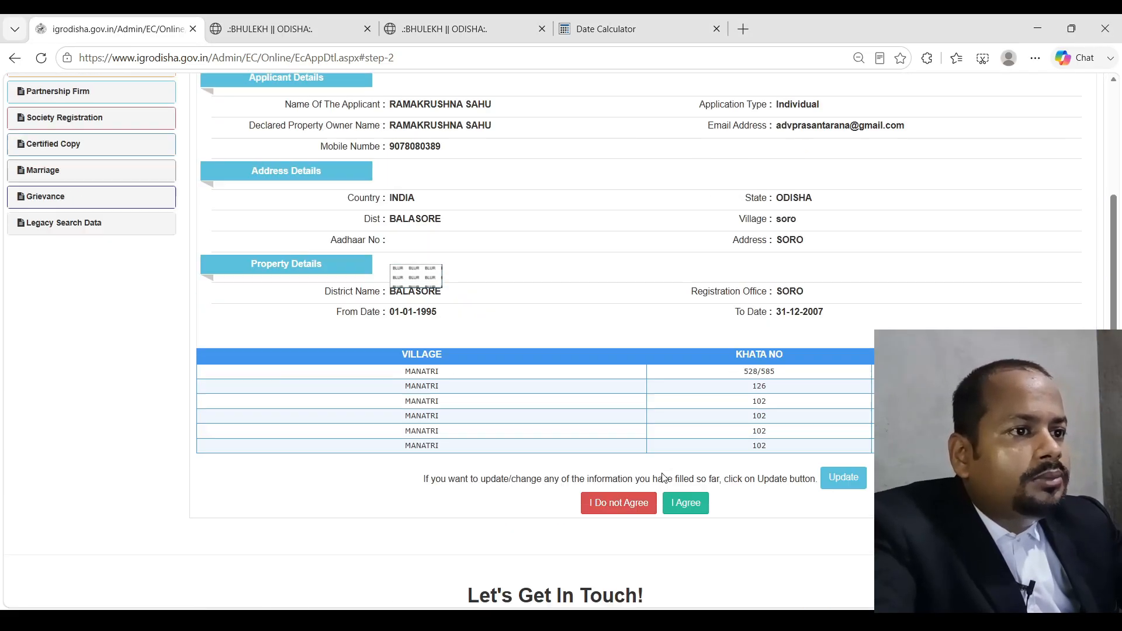
Review the confirmation details against the khatiyan 528/585 record and agree to them
{"action": "scroll", "coordinate": [648, 435], "scroll_direction": "down", "scroll_amount": 3}
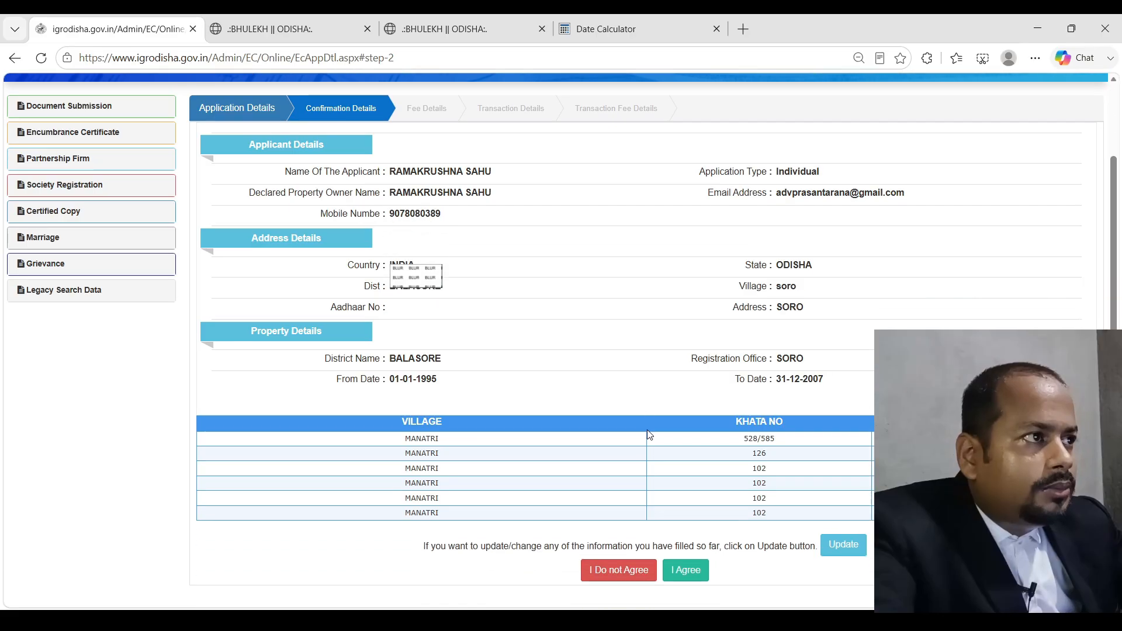
{"action": "left_click", "coordinate": [275, 29]}
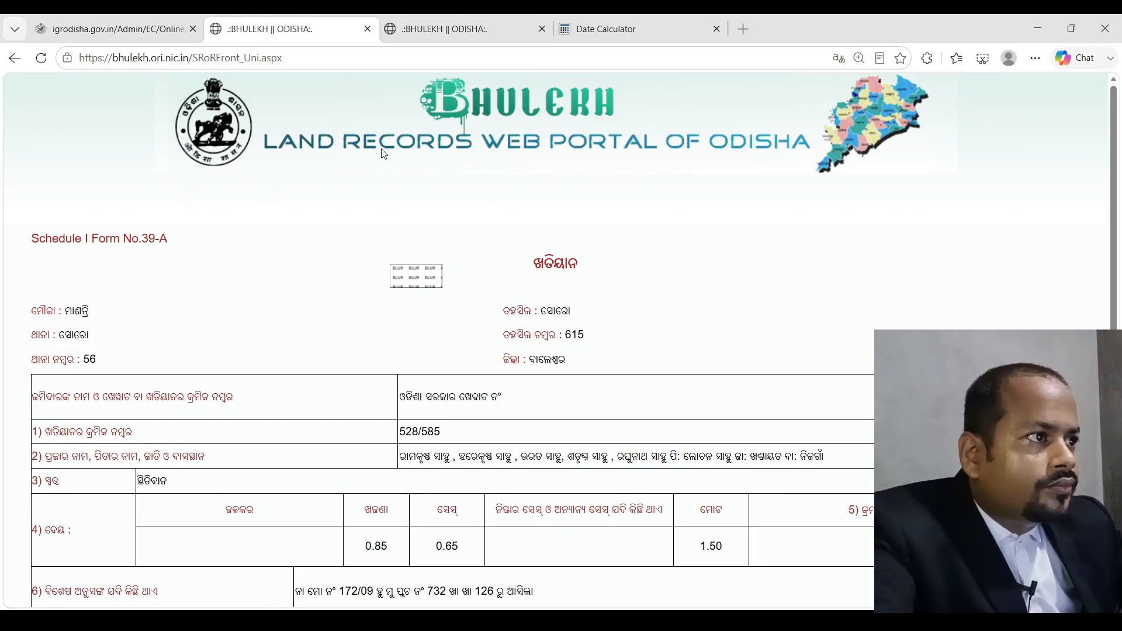
{"action": "left_click", "coordinate": [104, 25]}
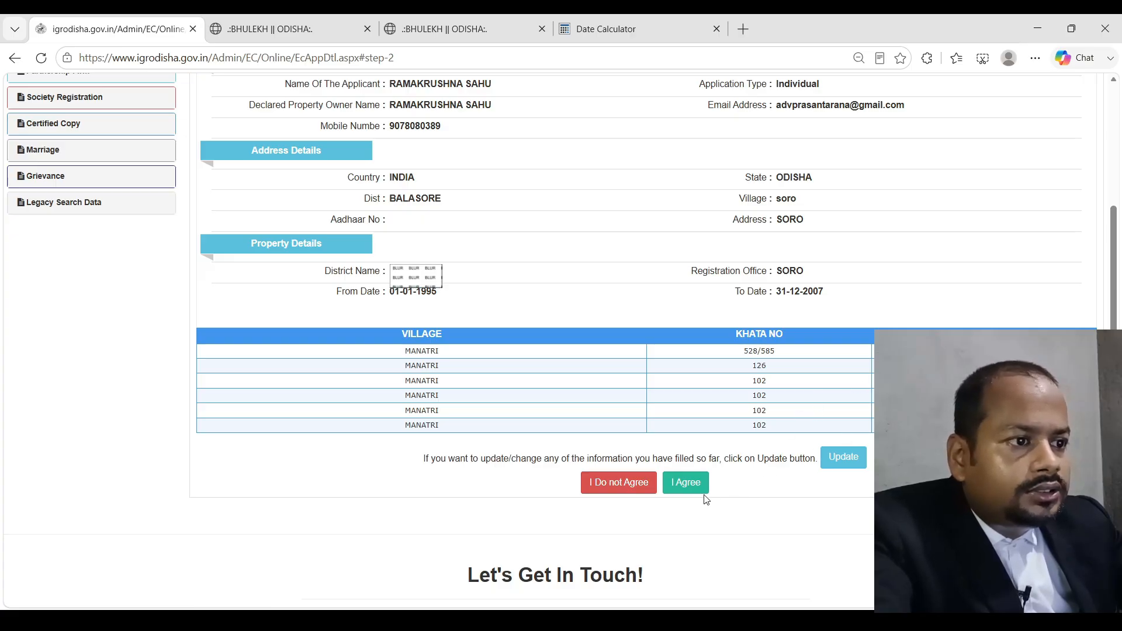
{"action": "scroll", "coordinate": [586, 380], "scroll_direction": "up", "scroll_amount": 4}
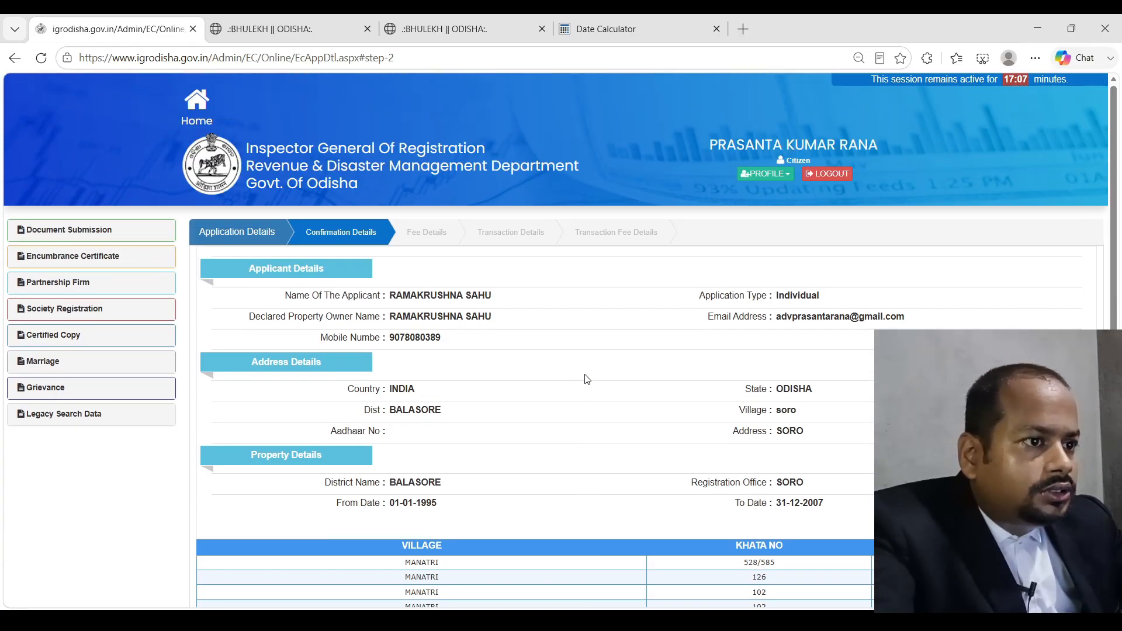
{"action": "scroll", "coordinate": [587, 381], "scroll_direction": "down", "scroll_amount": 6}
{"action": "scroll", "coordinate": [699, 294], "scroll_direction": "up", "scroll_amount": 4}
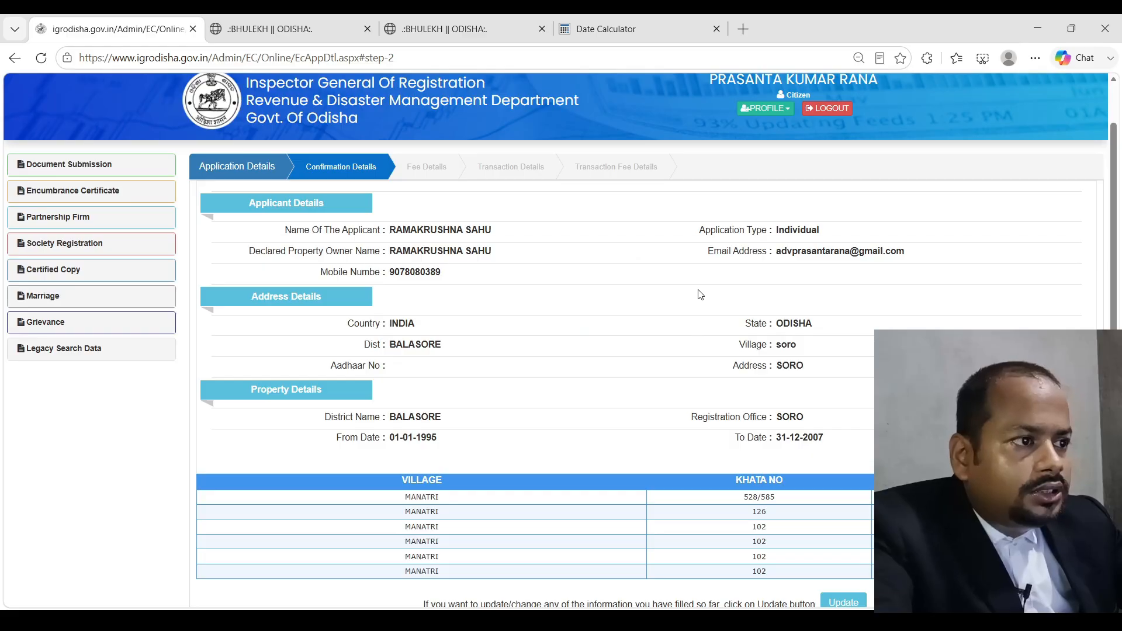
{"action": "scroll", "coordinate": [701, 298], "scroll_direction": "down", "scroll_amount": 3}
{"action": "scroll", "coordinate": [578, 246], "scroll_direction": "up", "scroll_amount": 3}
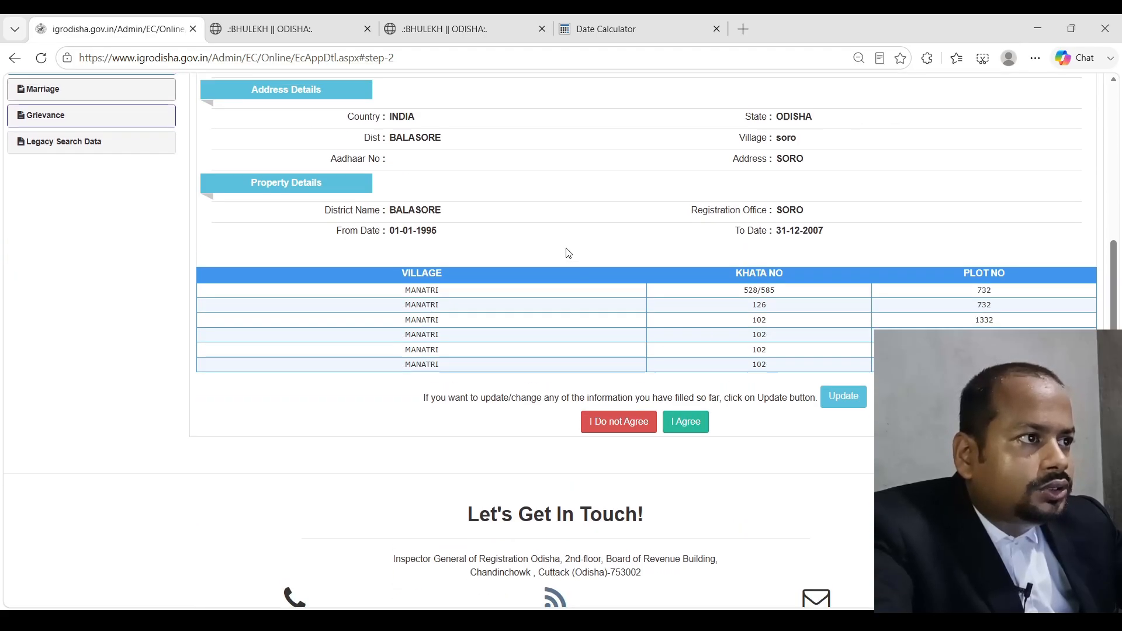
{"action": "scroll", "coordinate": [586, 301], "scroll_direction": "down", "scroll_amount": 3}
{"action": "left_click", "coordinate": [689, 334]}
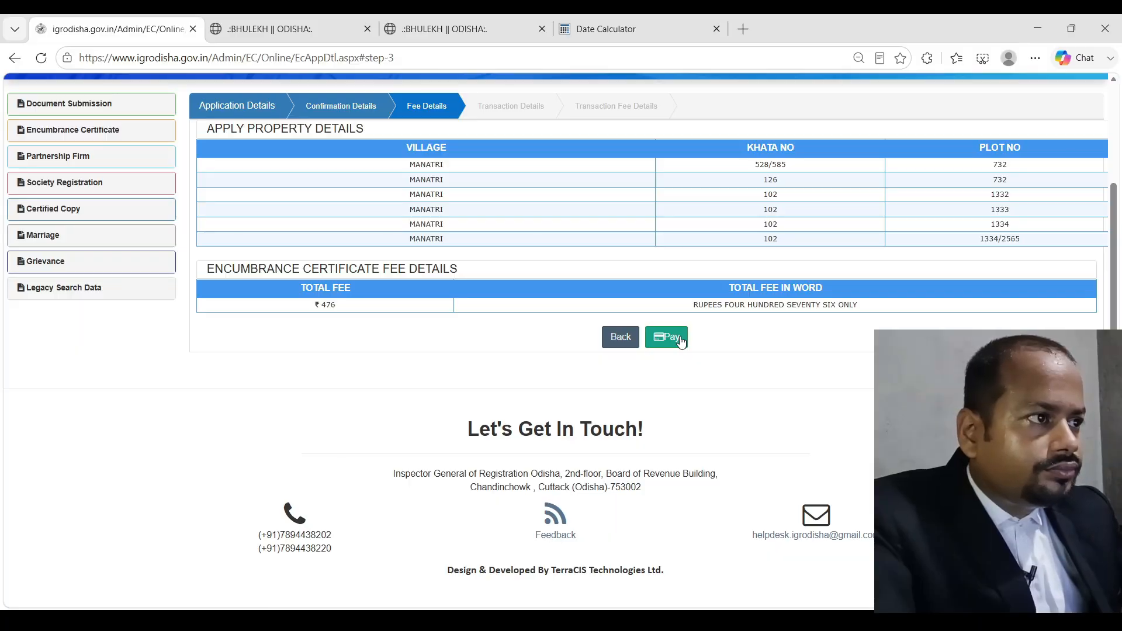
After glancing at Bhulekh, pay the ₹476 fee and accept the non-refundable payment disclaimer
{"action": "left_click", "coordinate": [298, 29]}
{"action": "left_click", "coordinate": [146, 26]}
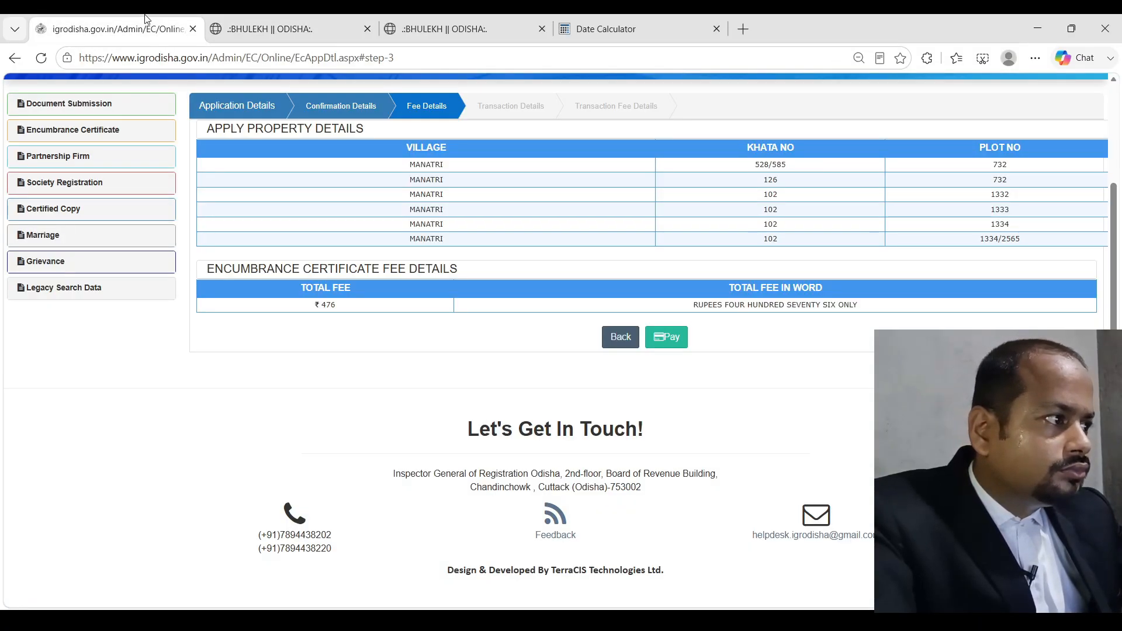
{"action": "left_click", "coordinate": [666, 337]}
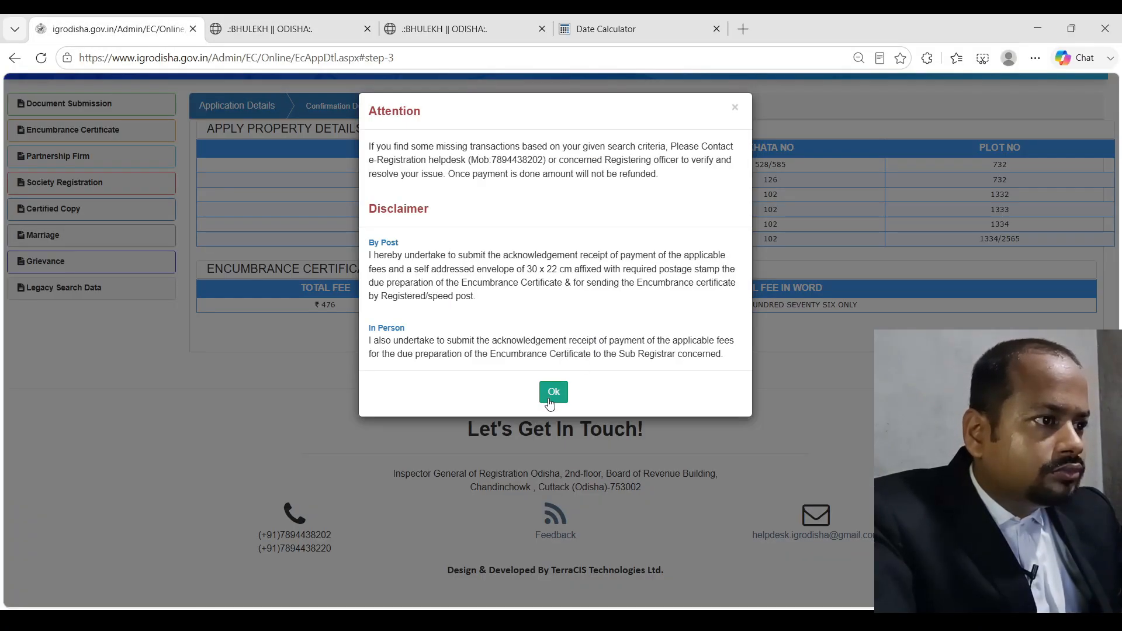
{"action": "left_click", "coordinate": [551, 396]}
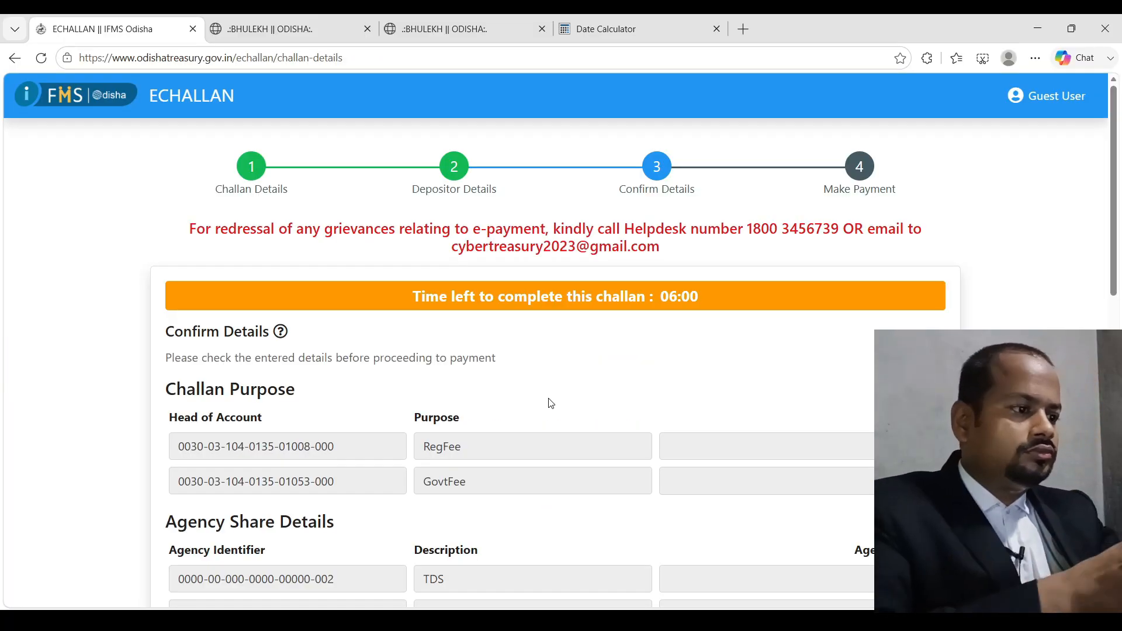
Confirm the challan, choose UPI through Axis Bank CCAvenue, and enter remarks 'ec'
{"action": "scroll", "coordinate": [549, 409], "scroll_direction": "down", "scroll_amount": 15}
{"action": "left_click", "coordinate": [206, 431]}
{"action": "scroll", "coordinate": [340, 380], "scroll_direction": "down", "scroll_amount": 10}
{"action": "left_click", "coordinate": [238, 296]}
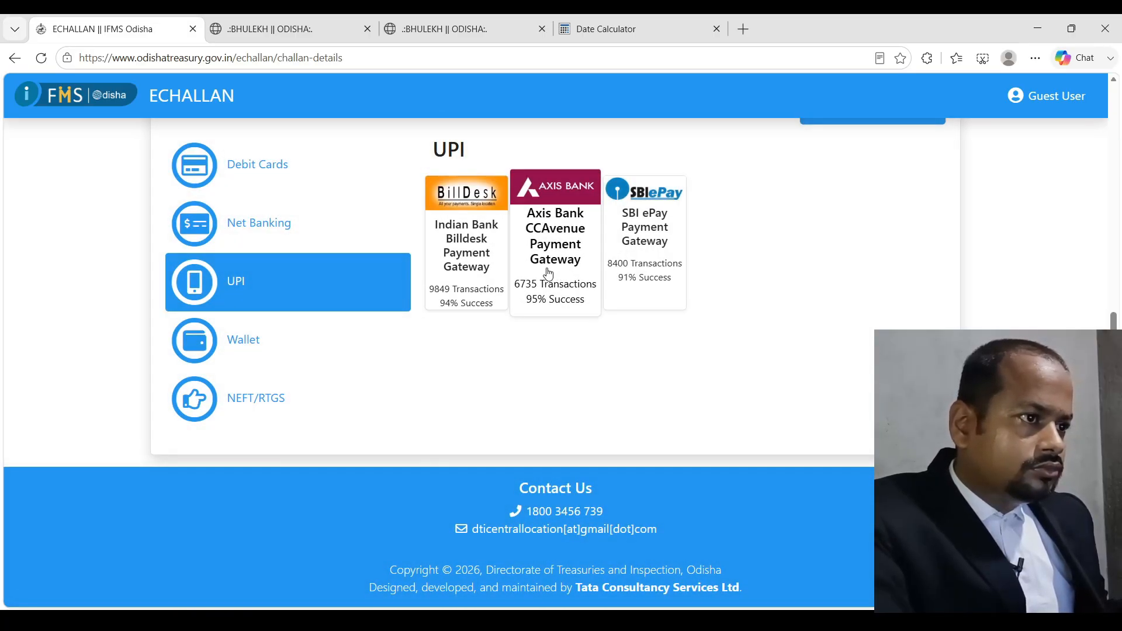
{"action": "left_click", "coordinate": [584, 269]}
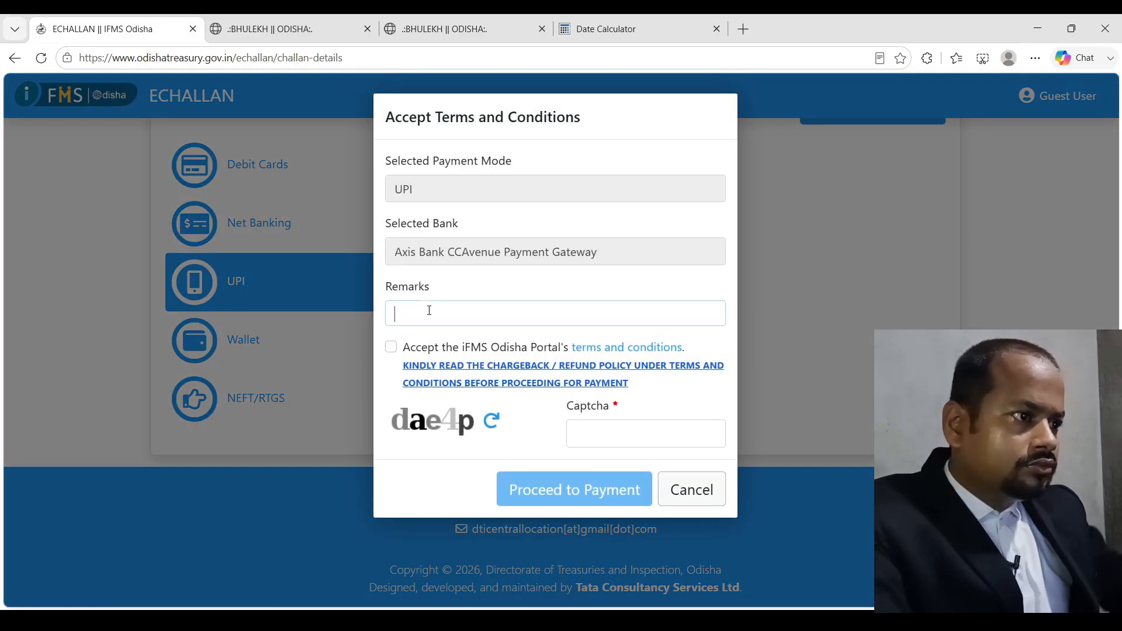
{"action": "type", "text": "ec"}
Accept the terms, fill in the captcha, and proceed to payment with redirection approved
{"action": "left_click", "coordinate": [391, 349]}
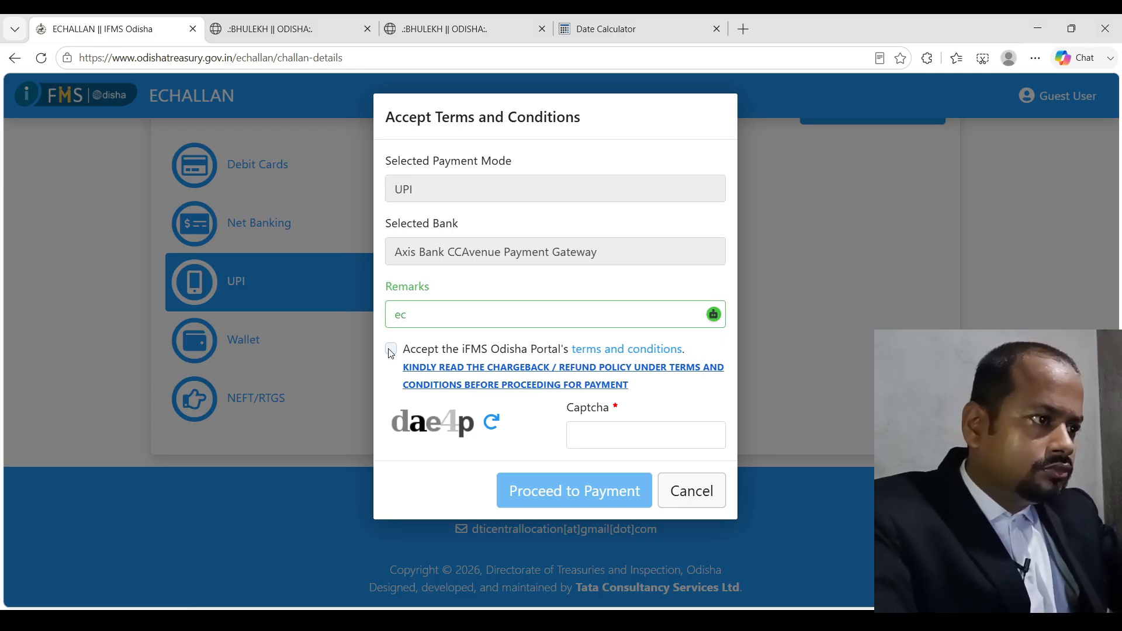
{"action": "left_click", "coordinate": [619, 431]}
{"action": "type", "text": "dae4p"}
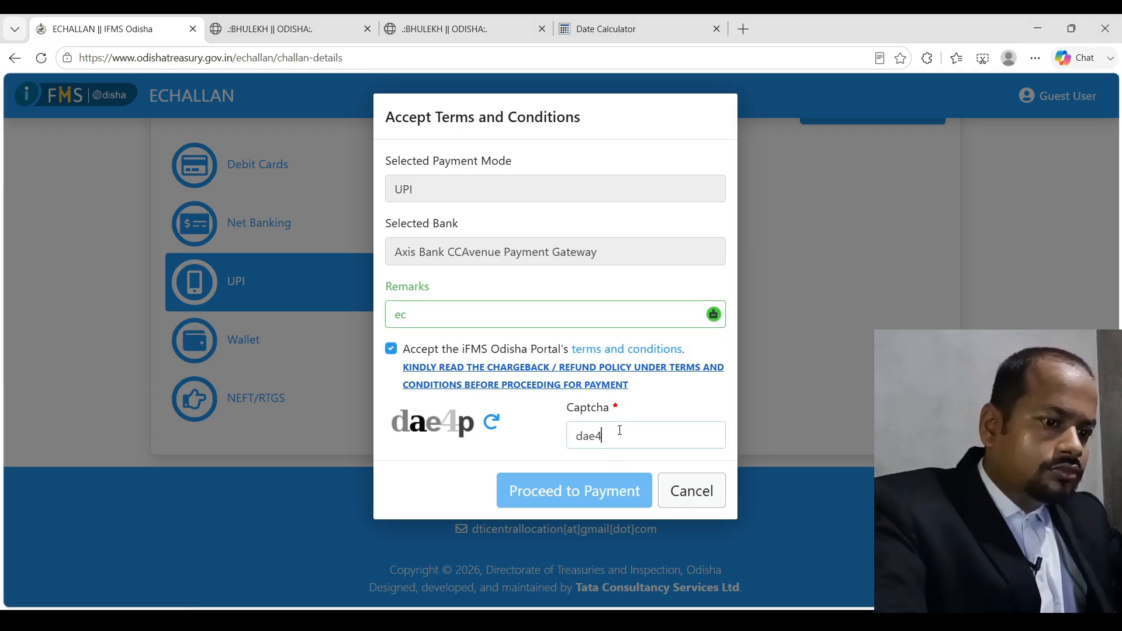
{"action": "left_click", "coordinate": [608, 494]}
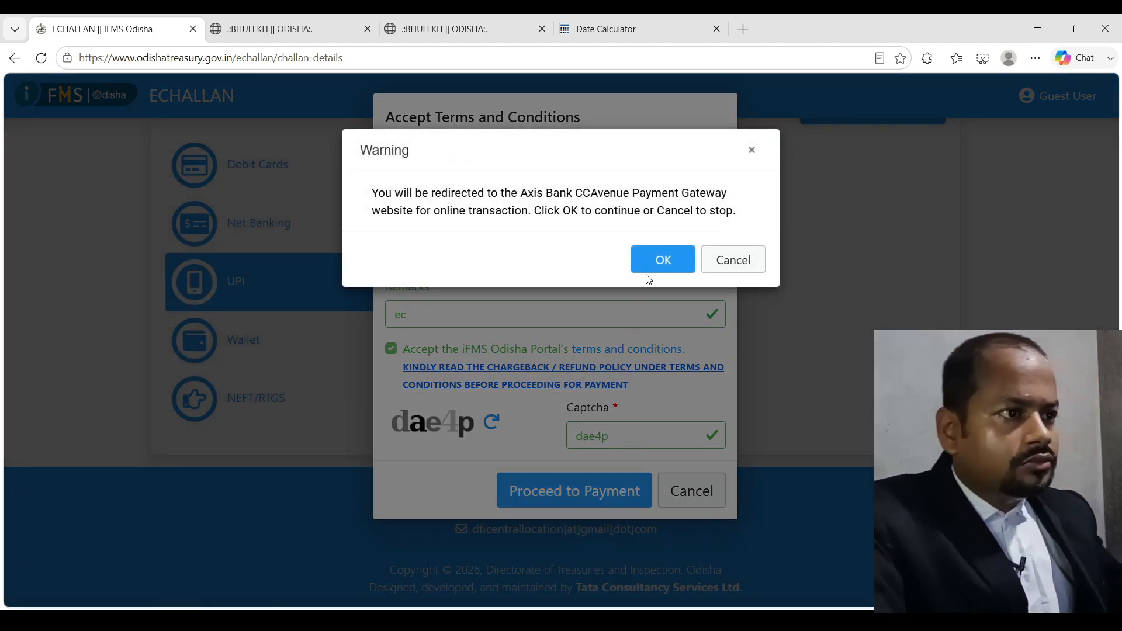
{"action": "left_click", "coordinate": [654, 260]}
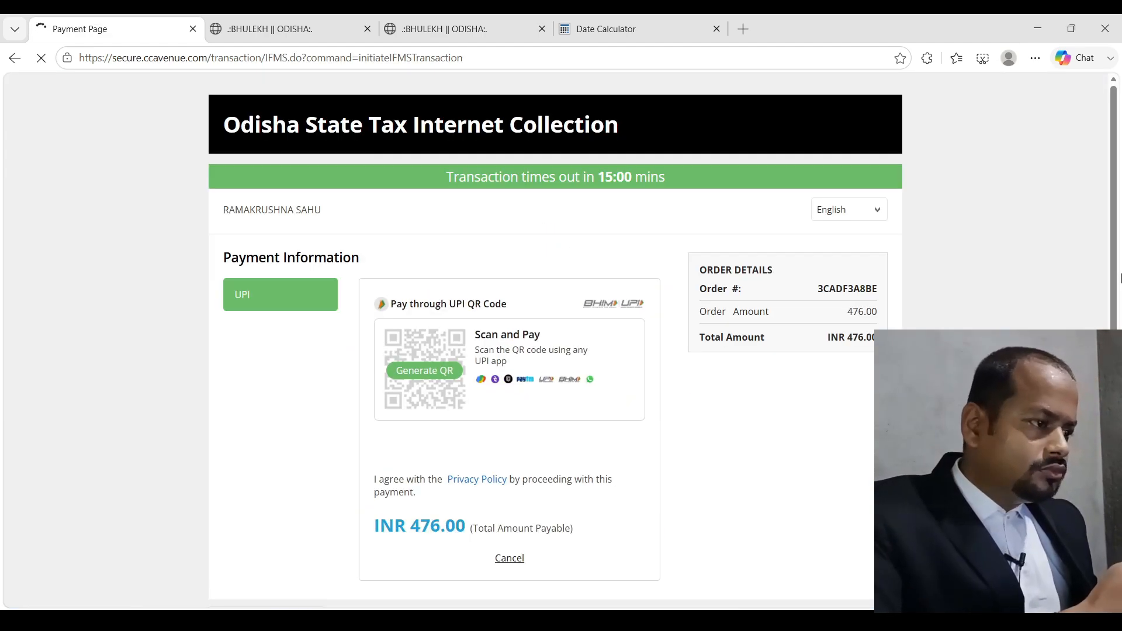
Generate the UPI QR code for the INR 476.00 payment
{"action": "left_click", "coordinate": [412, 376]}
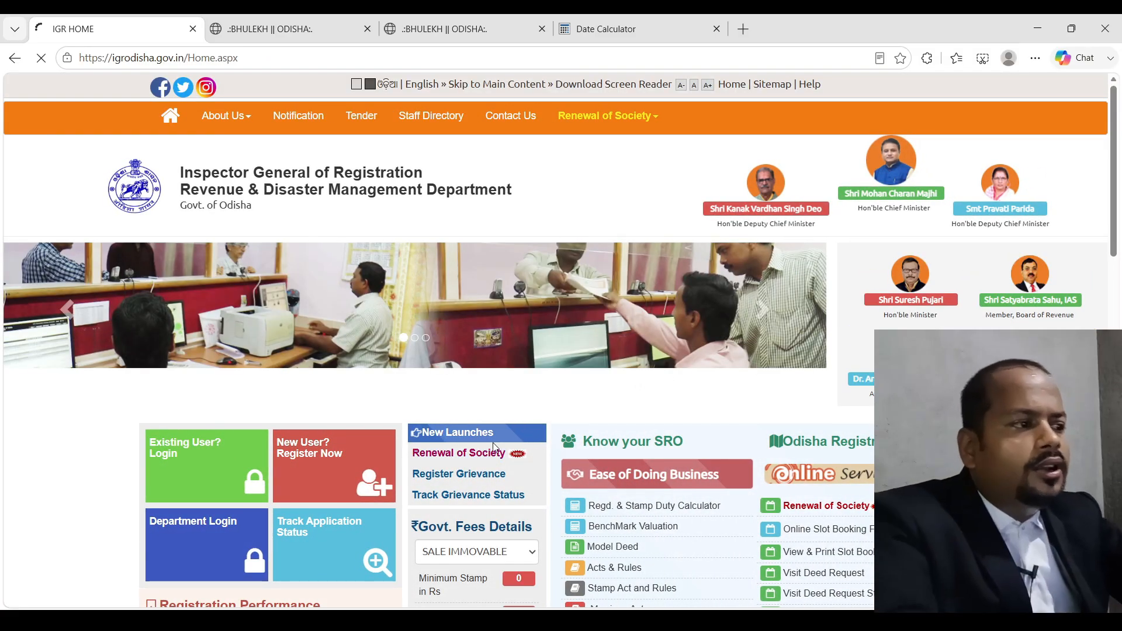
Log in as an existing user with the security code, then validate the one-time password
{"action": "left_click", "coordinate": [174, 479]}
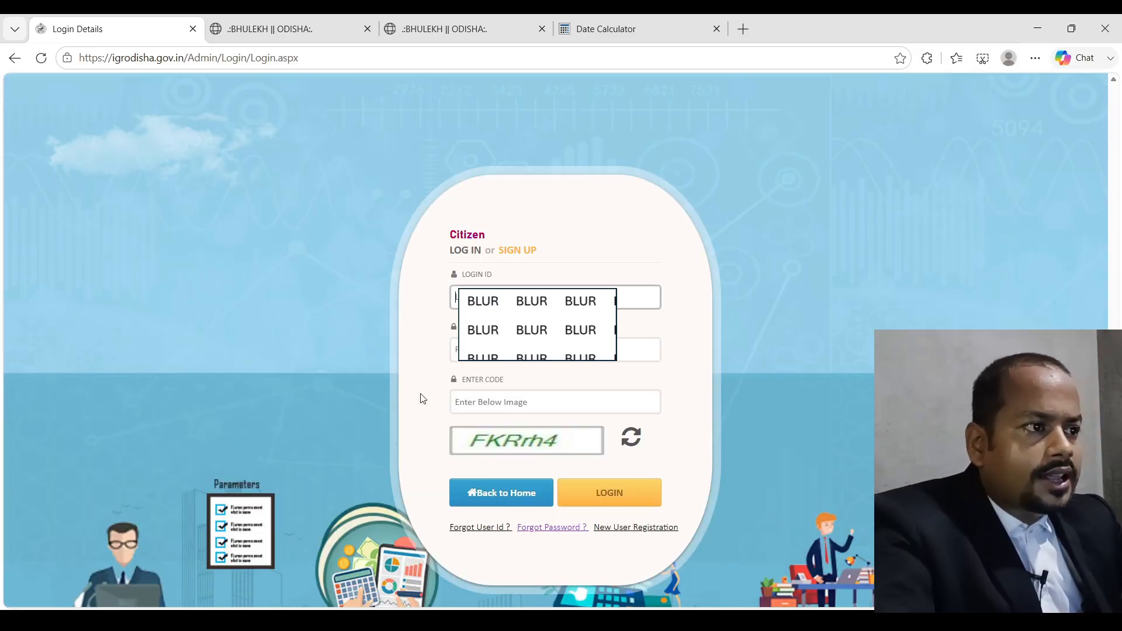
{"action": "left_click", "coordinate": [511, 402]}
{"action": "type", "text": "FKR"}
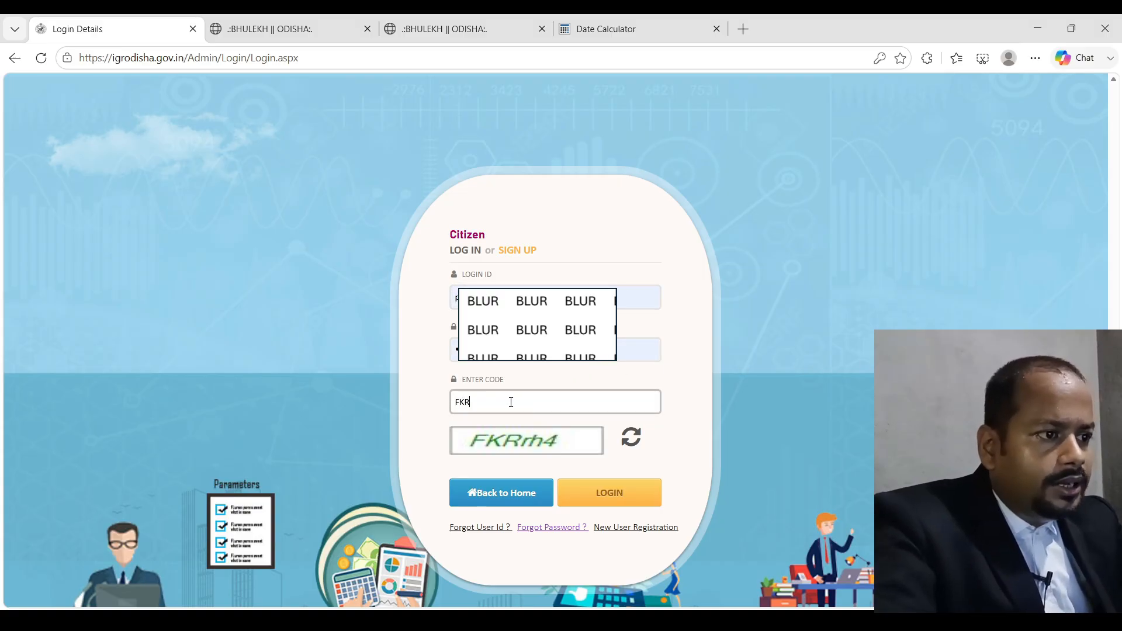
{"action": "type", "text": "rh4"}
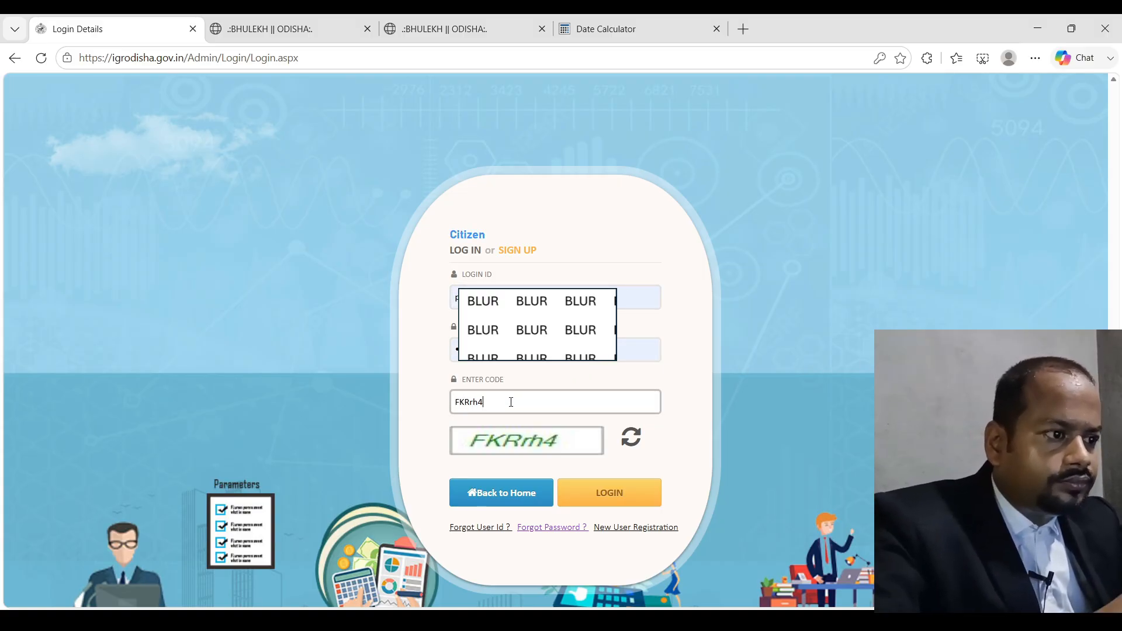
{"action": "left_click", "coordinate": [629, 496]}
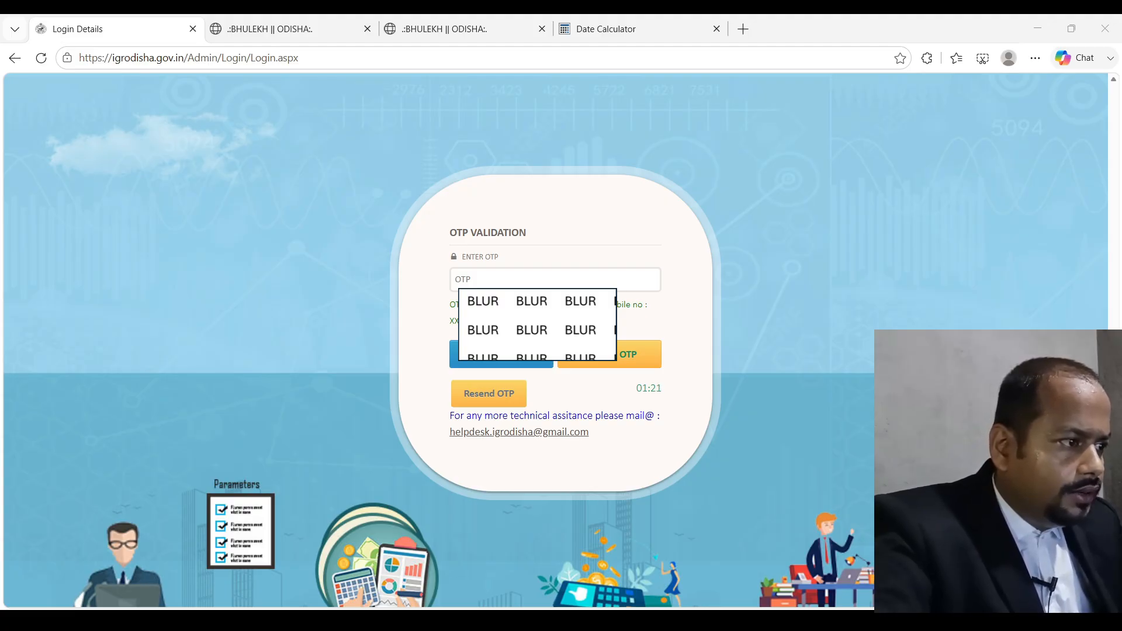
{"action": "key", "text": "alt+Tab"}
{"action": "left_click", "coordinate": [530, 278]}
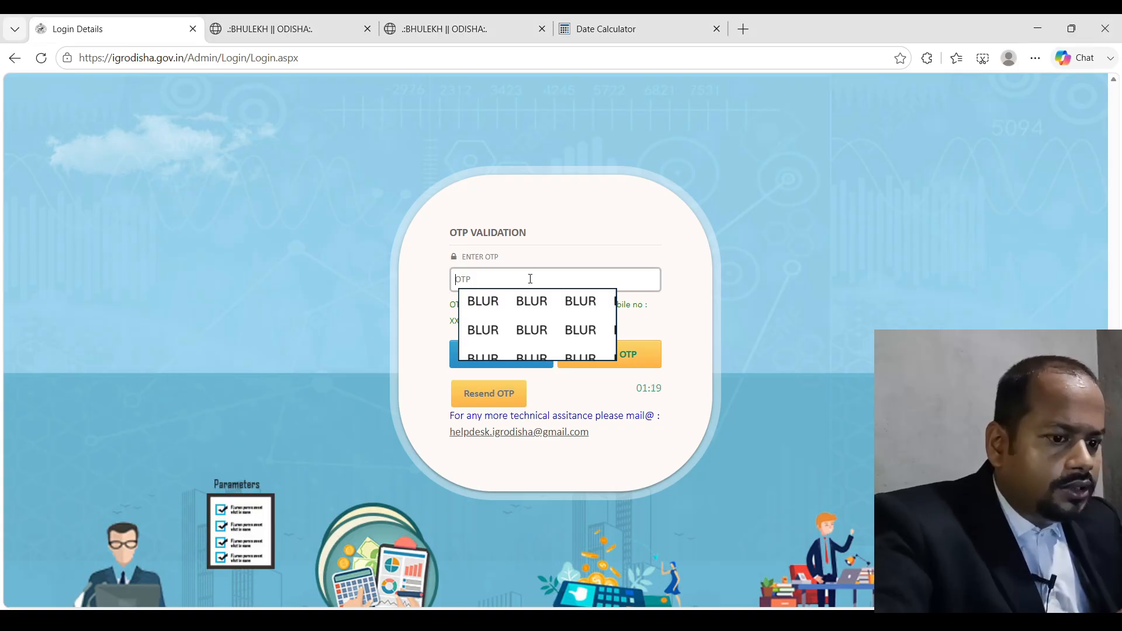
{"action": "type", "text": "••••••"}
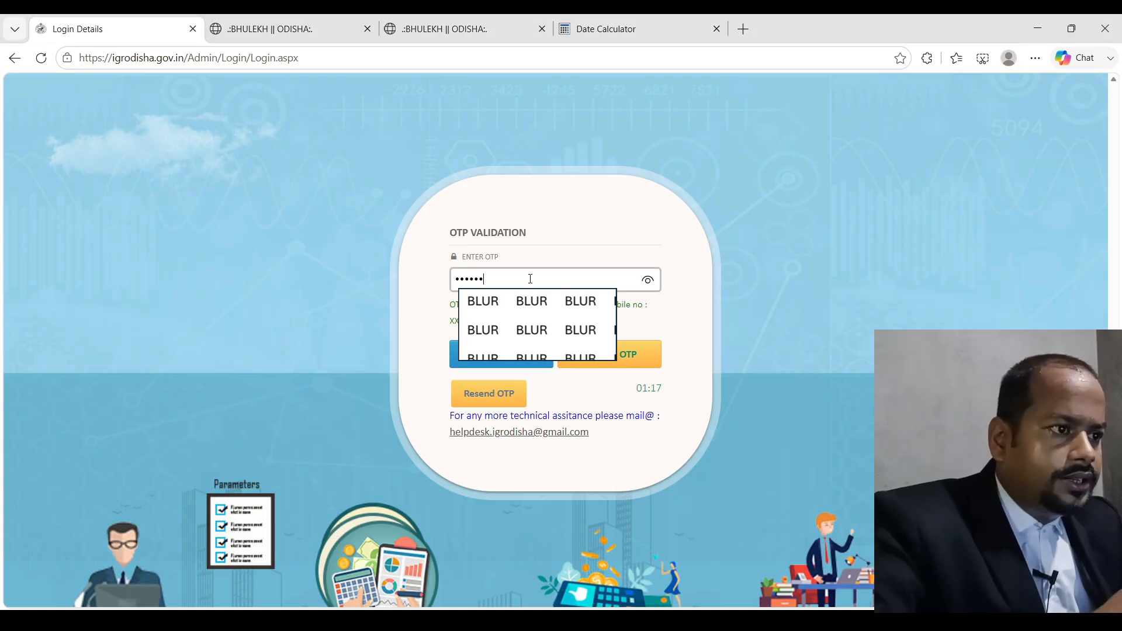
{"action": "left_click", "coordinate": [655, 365]}
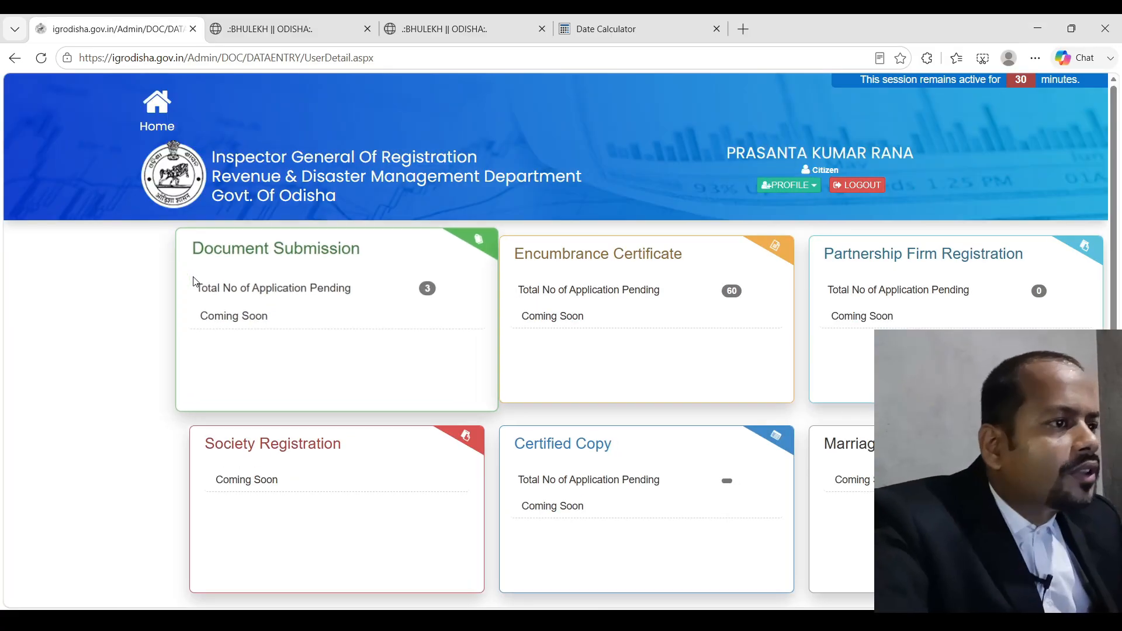
Open the verification-pending application's transactions and review the property-wise results, including the 1997 sale deed
{"action": "left_click", "coordinate": [593, 345]}
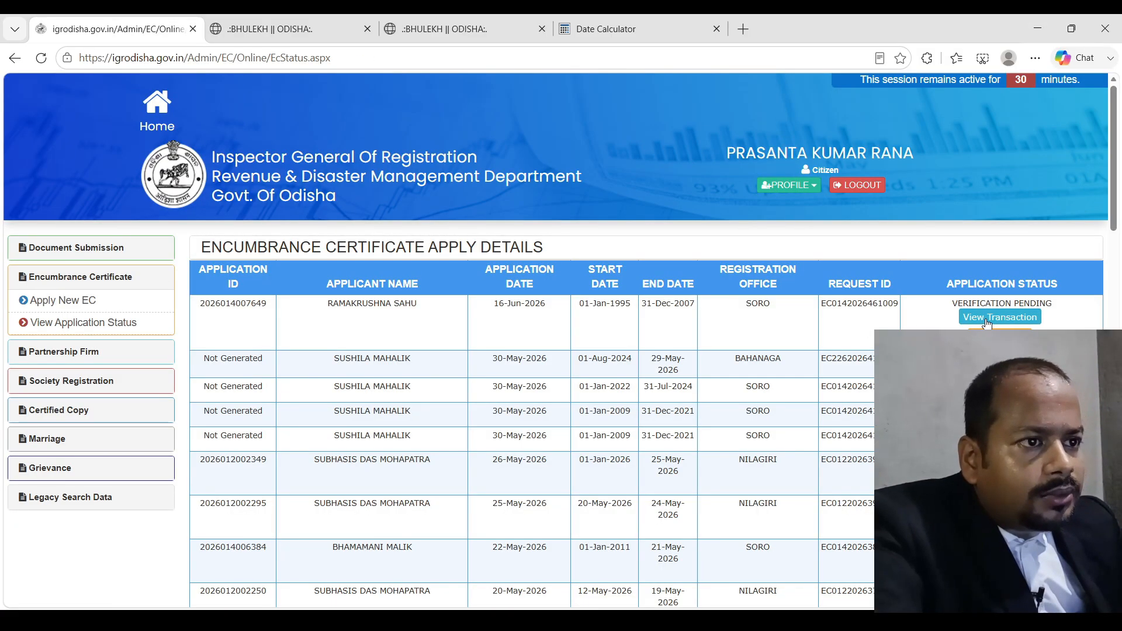
{"action": "left_click", "coordinate": [987, 317]}
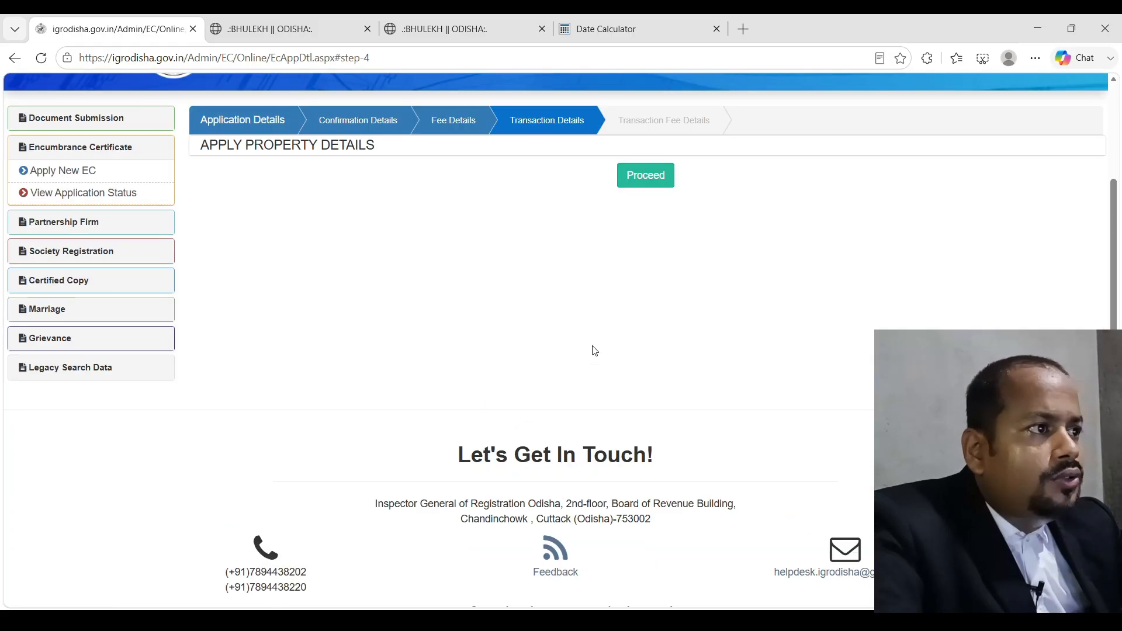
{"action": "left_click", "coordinate": [655, 182]}
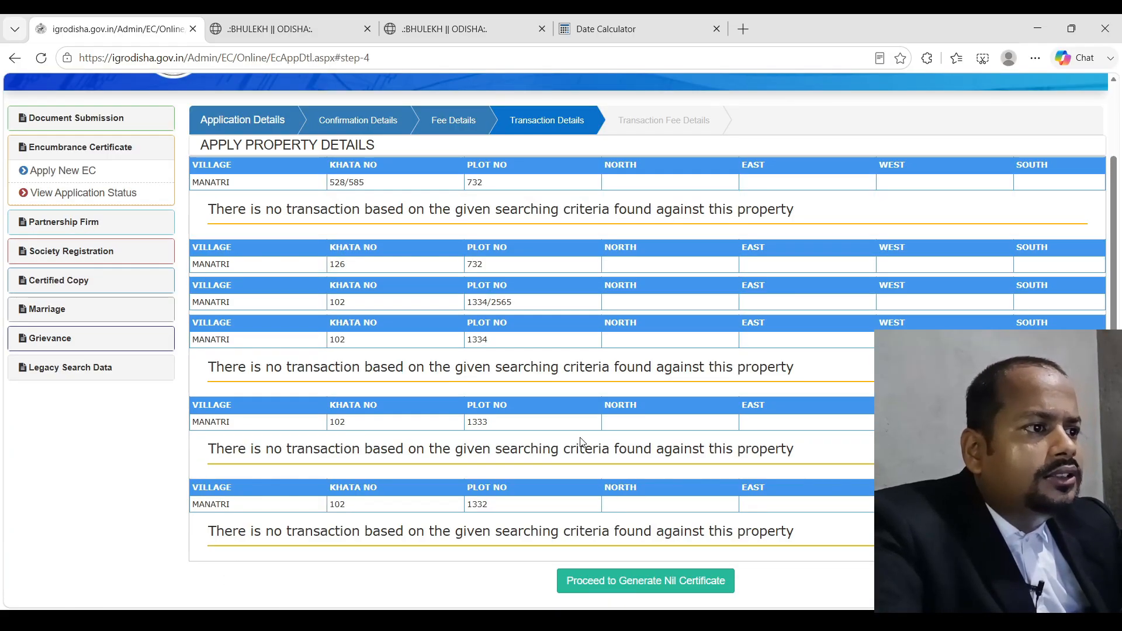
{"action": "scroll", "coordinate": [580, 439], "scroll_direction": "down", "scroll_amount": 4}
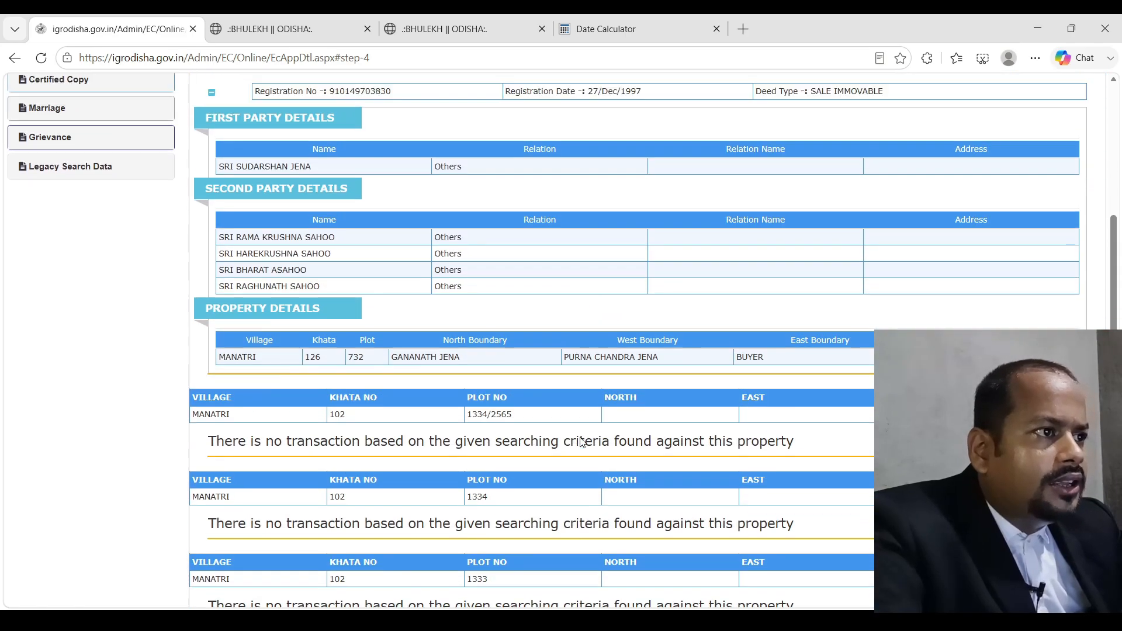
{"action": "scroll", "coordinate": [580, 438], "scroll_direction": "up", "scroll_amount": 3}
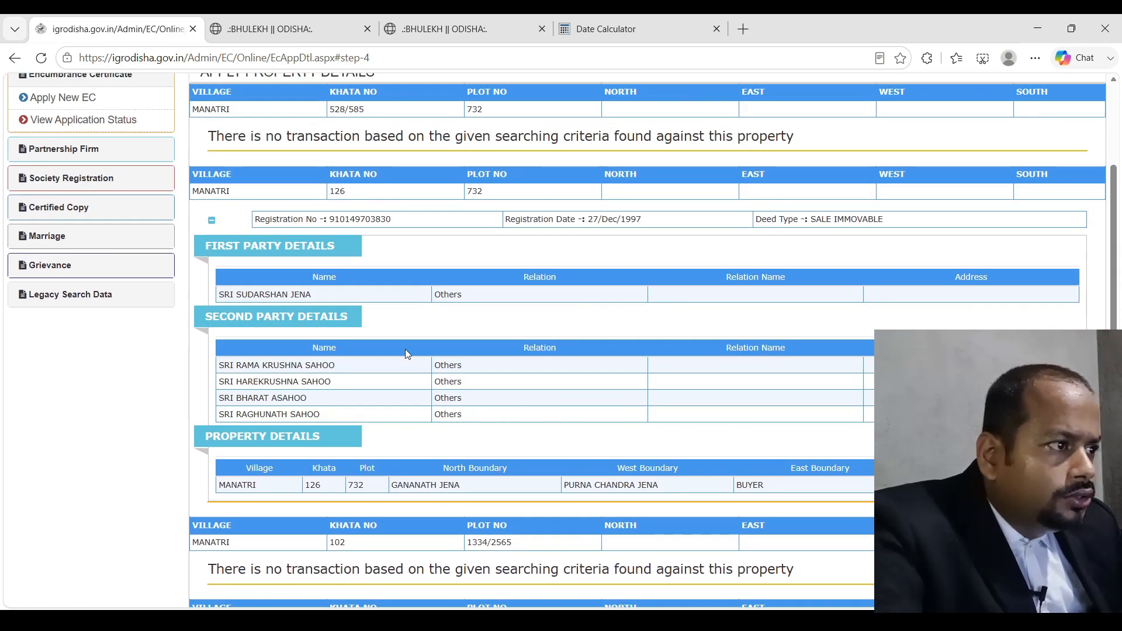
{"action": "scroll", "coordinate": [584, 426], "scroll_direction": "down", "scroll_amount": 5}
{"action": "scroll", "coordinate": [582, 428], "scroll_direction": "down", "scroll_amount": 4}
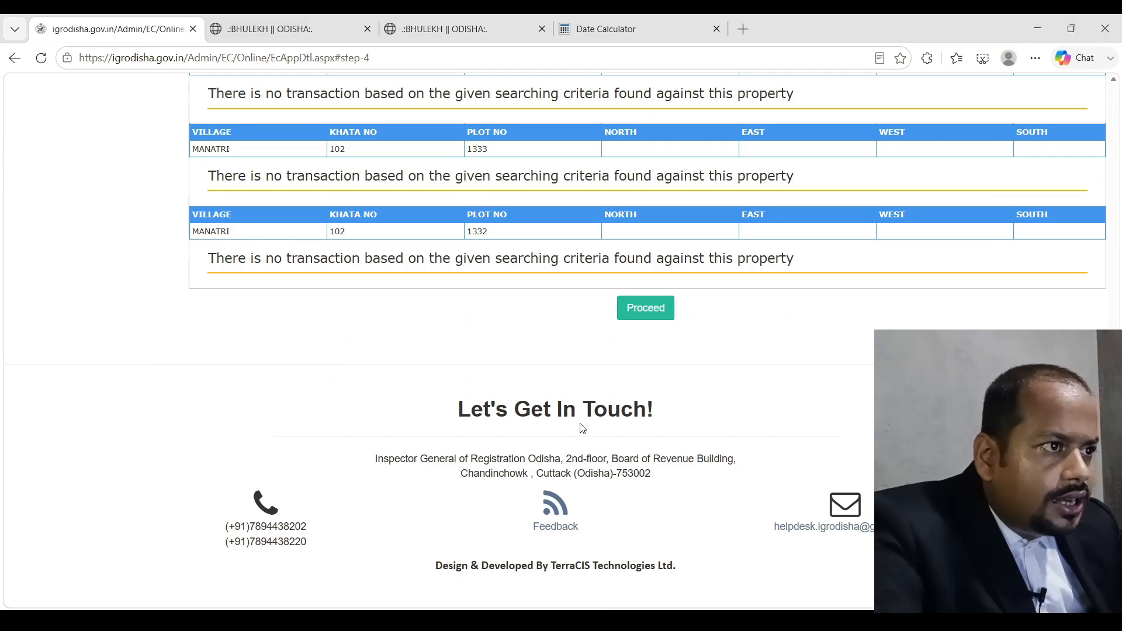
{"action": "scroll", "coordinate": [582, 429], "scroll_direction": "up", "scroll_amount": 12}
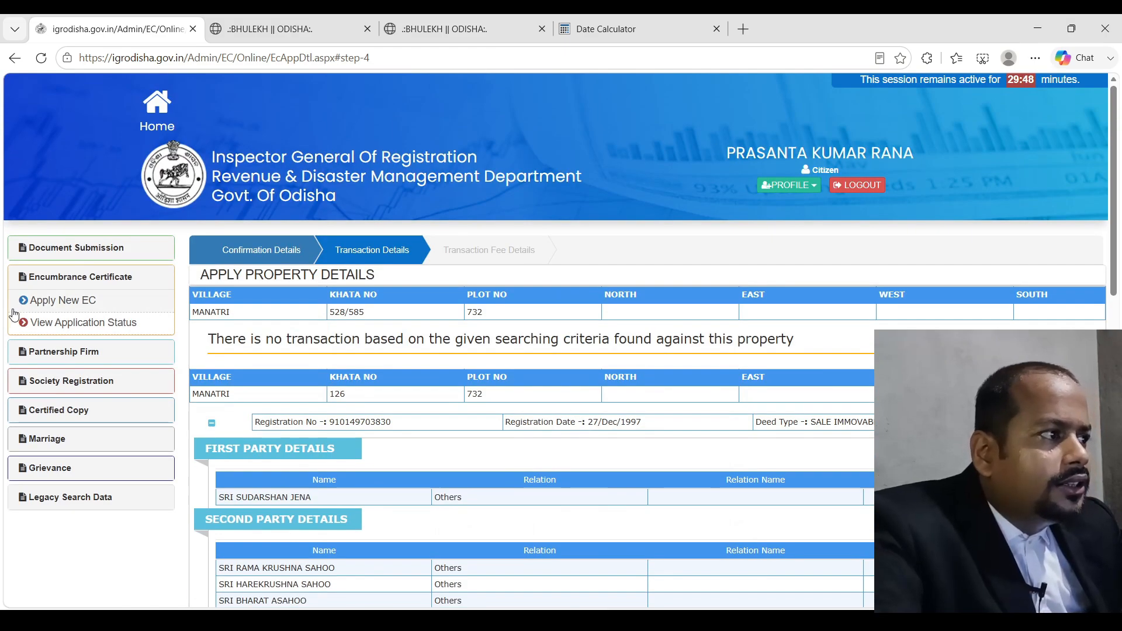
Reopen View Application Status and scroll through the Encumbrance Certificate applications list
{"action": "left_click", "coordinate": [89, 323]}
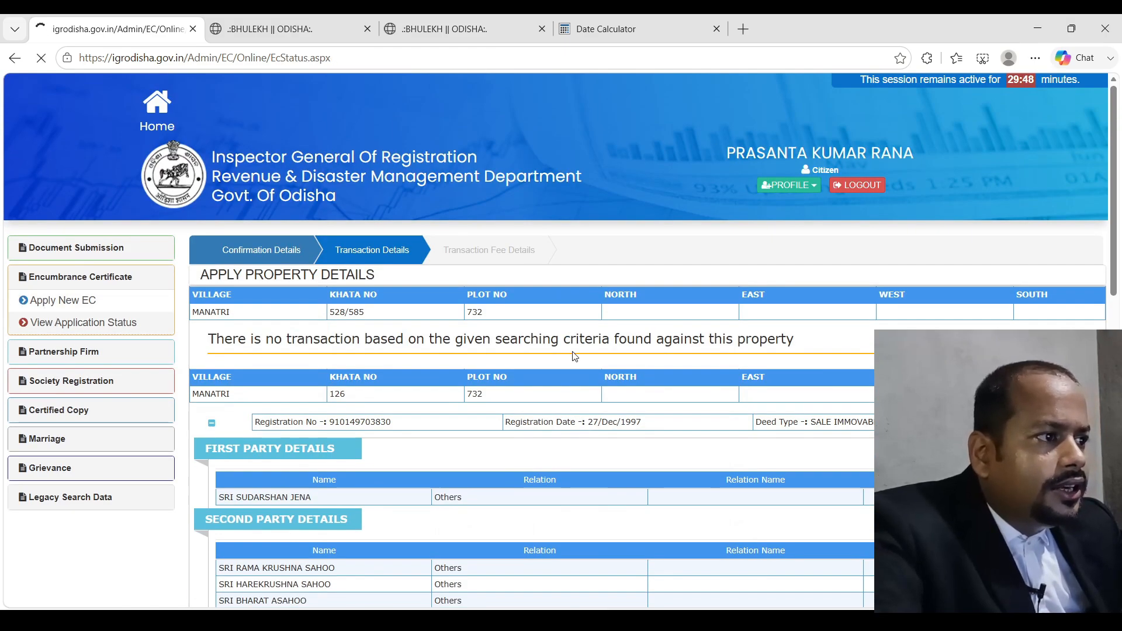
{"action": "scroll", "coordinate": [494, 432], "scroll_direction": "down", "scroll_amount": 15}
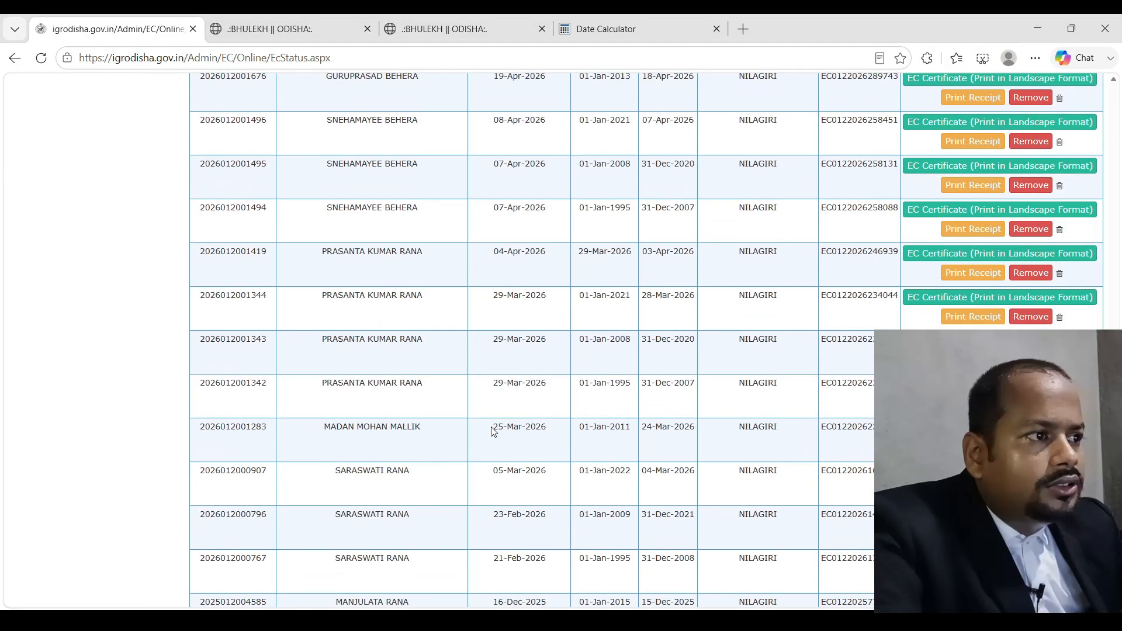
{"action": "scroll", "coordinate": [495, 433], "scroll_direction": "up", "scroll_amount": 8}
{"action": "scroll", "coordinate": [495, 433], "scroll_direction": "up", "scroll_amount": 7}
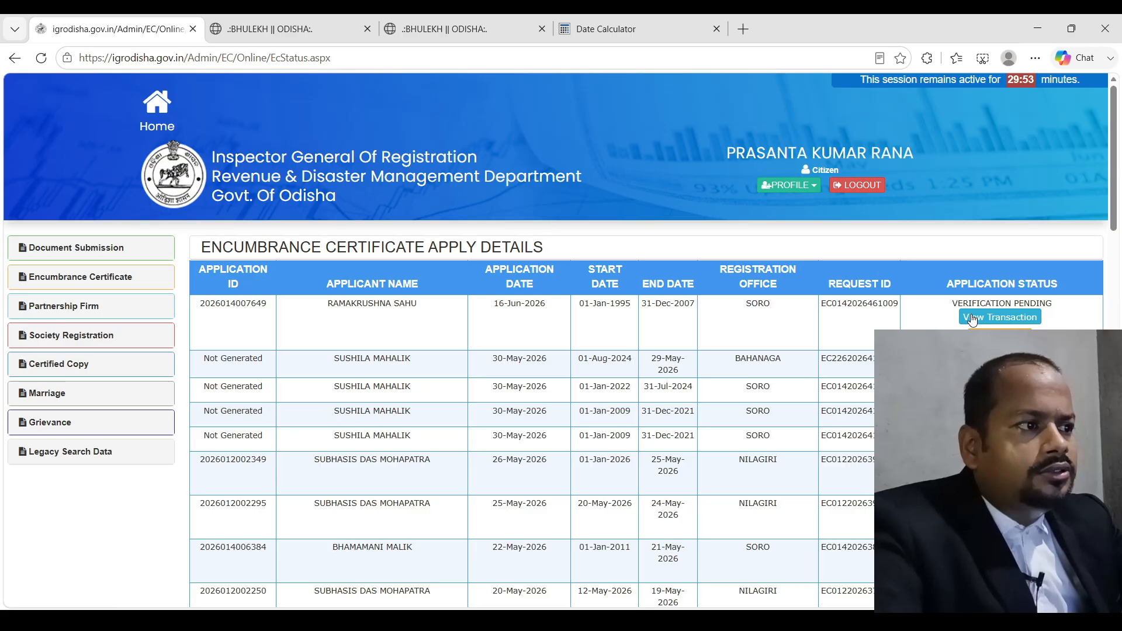
{"action": "scroll", "coordinate": [708, 356], "scroll_direction": "down", "scroll_amount": 5}
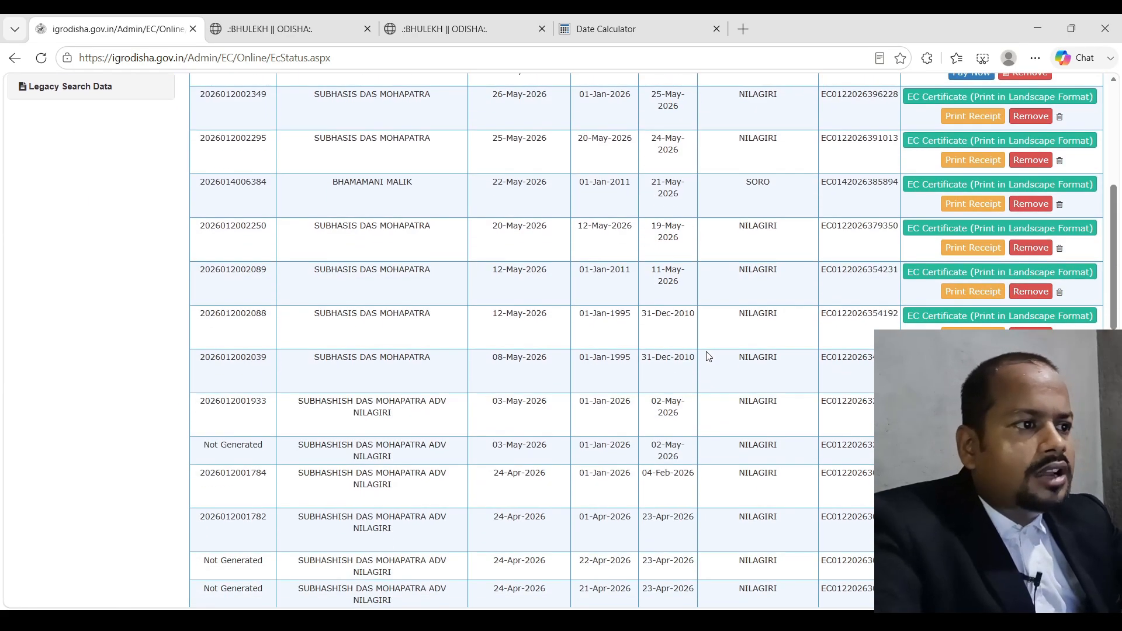
{"action": "scroll", "coordinate": [708, 356], "scroll_direction": "up", "scroll_amount": 5}
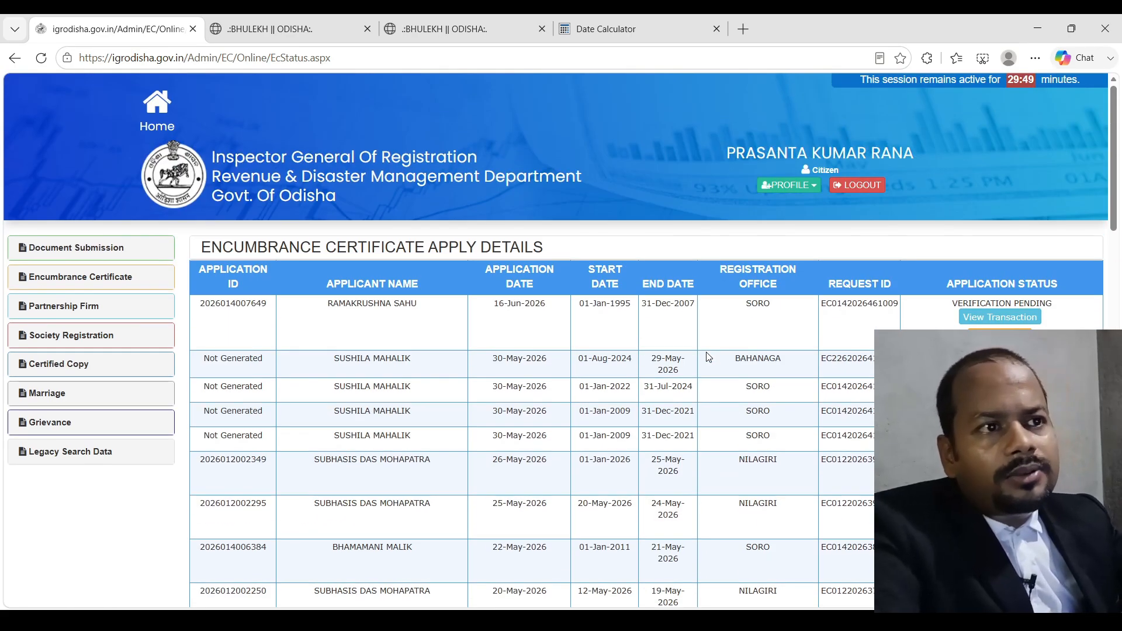
{"action": "scroll", "coordinate": [706, 352], "scroll_direction": "down", "scroll_amount": 4}
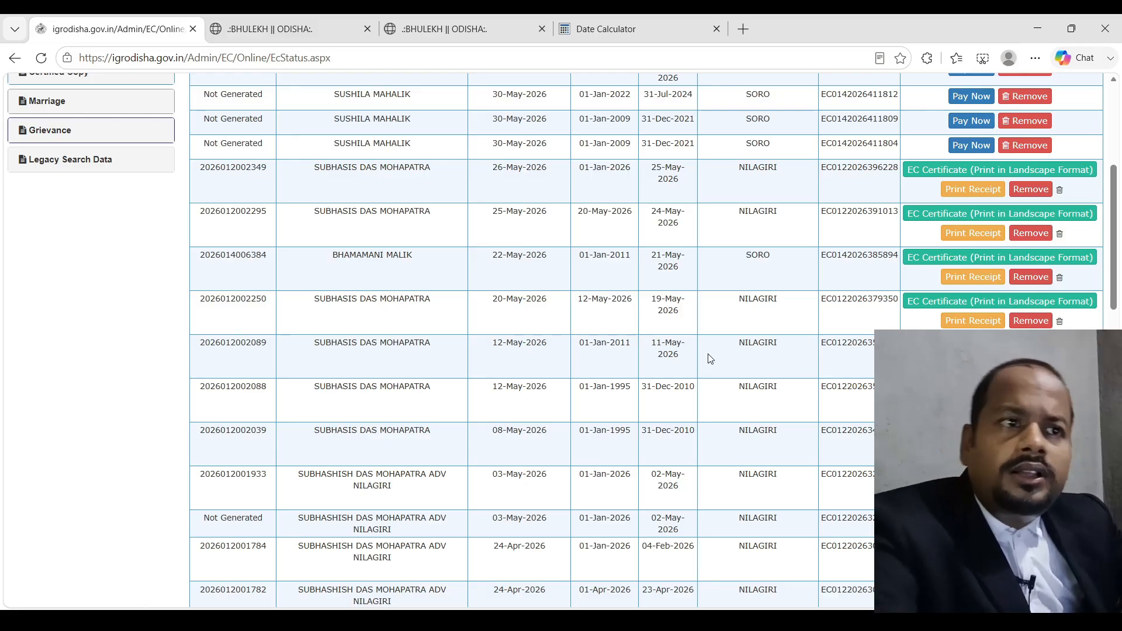
{"action": "scroll", "coordinate": [609, 345], "scroll_direction": "down", "scroll_amount": 15}
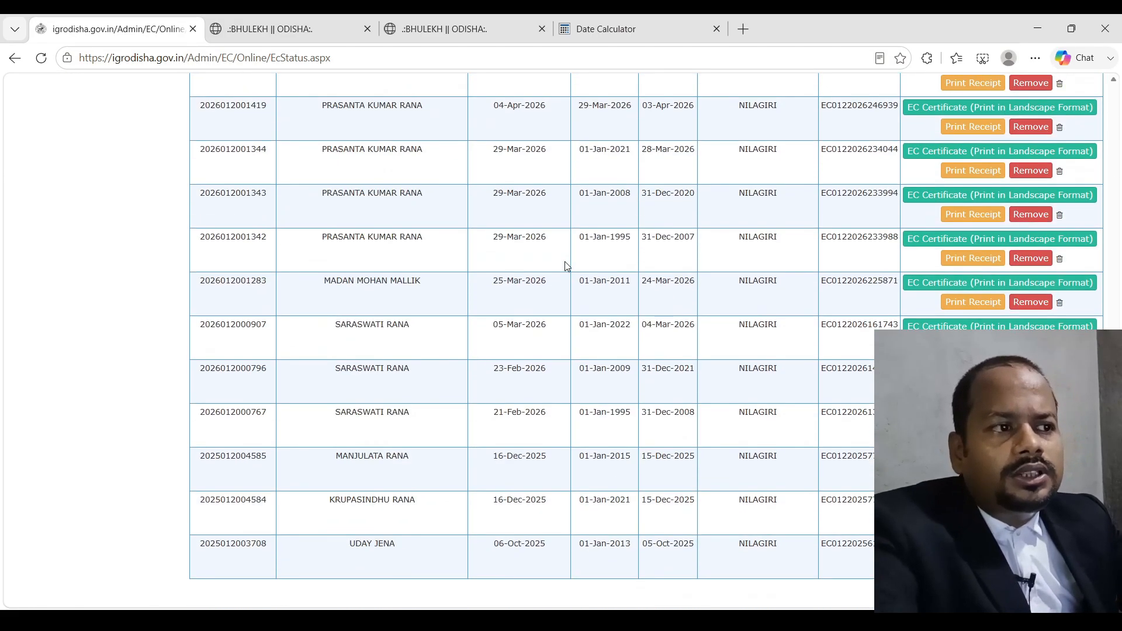
{"action": "scroll", "coordinate": [566, 266], "scroll_direction": "down", "scroll_amount": 4}
{"action": "scroll", "coordinate": [566, 266], "scroll_direction": "up", "scroll_amount": 6}
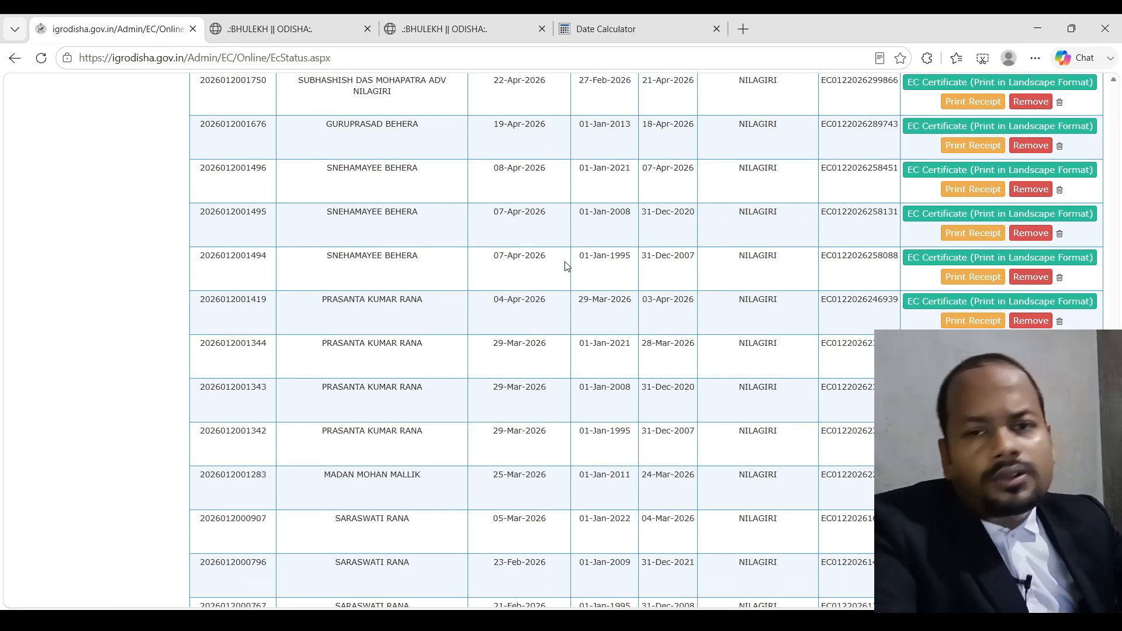
{"action": "scroll", "coordinate": [565, 266], "scroll_direction": "up", "scroll_amount": 12}
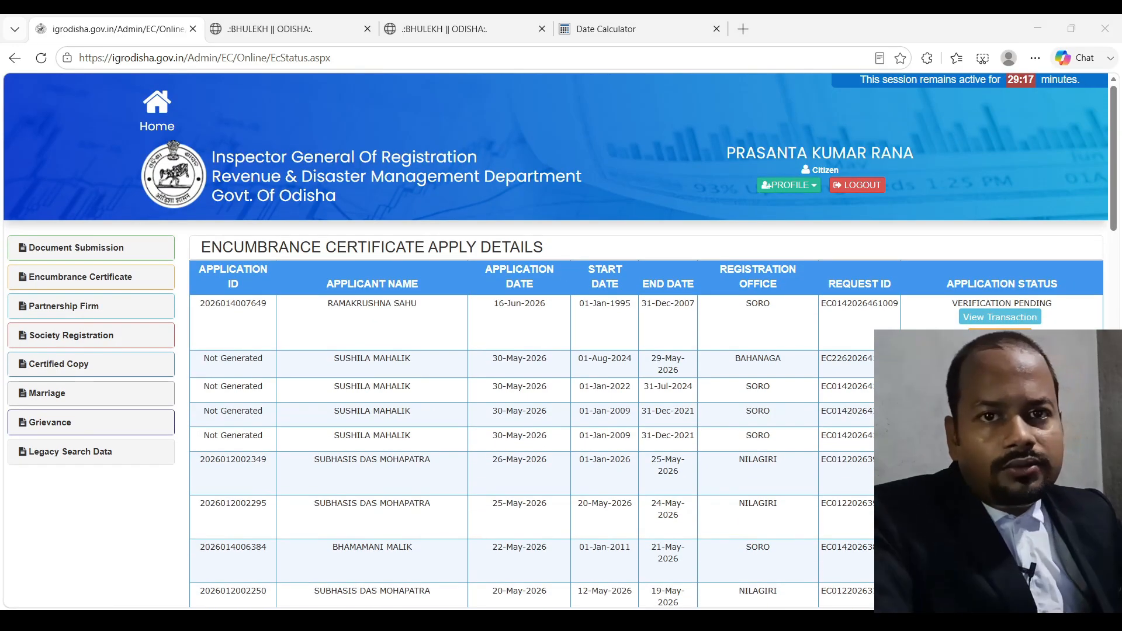